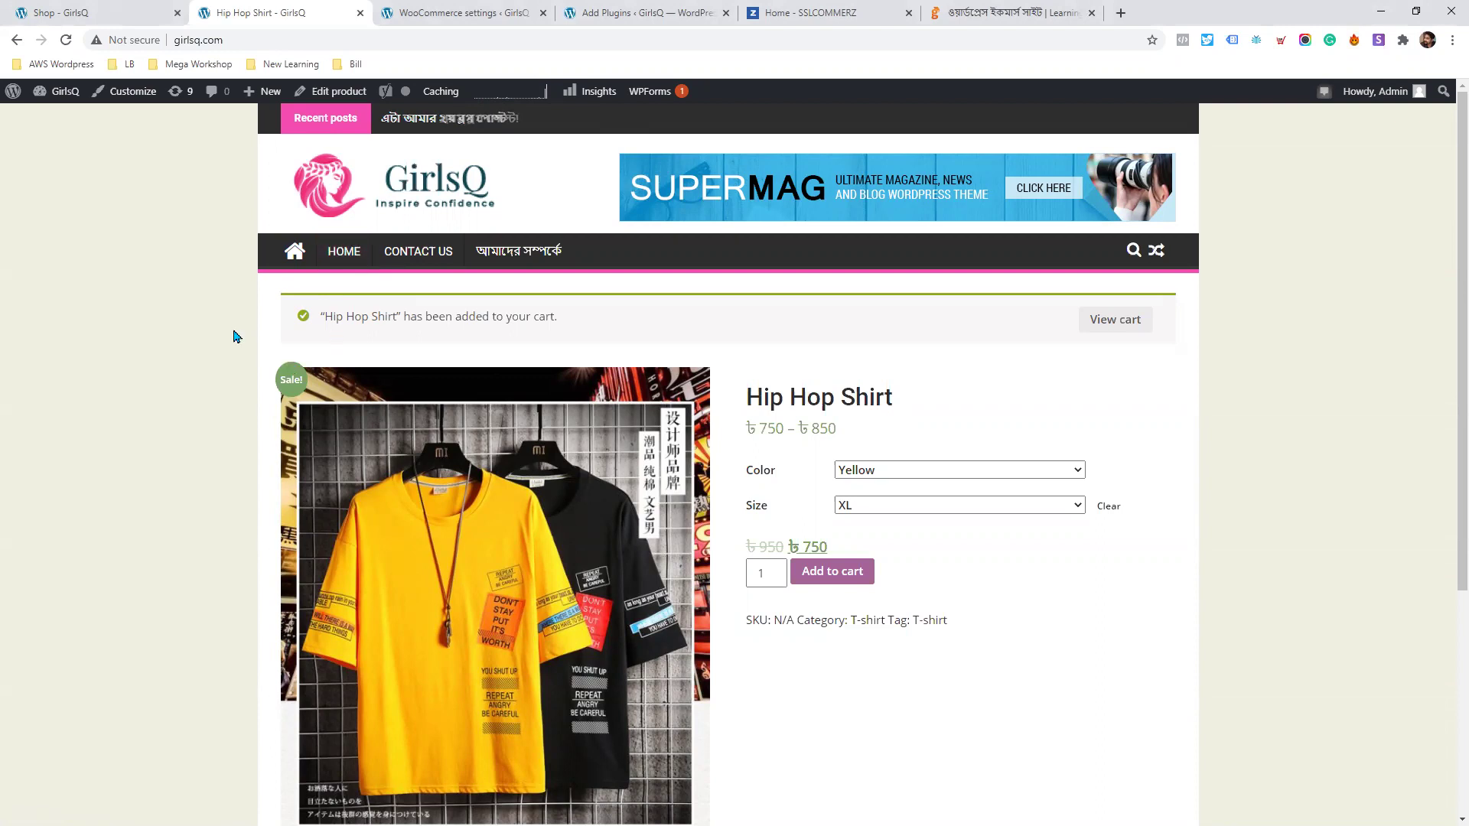
Add a second yellow XL Hip Hop Shirt to the cart and proceed to checkout.
scroll(263, 322, down, 1)
scroll(262, 322, down, 2)
scroll(772, 297, up, 3)
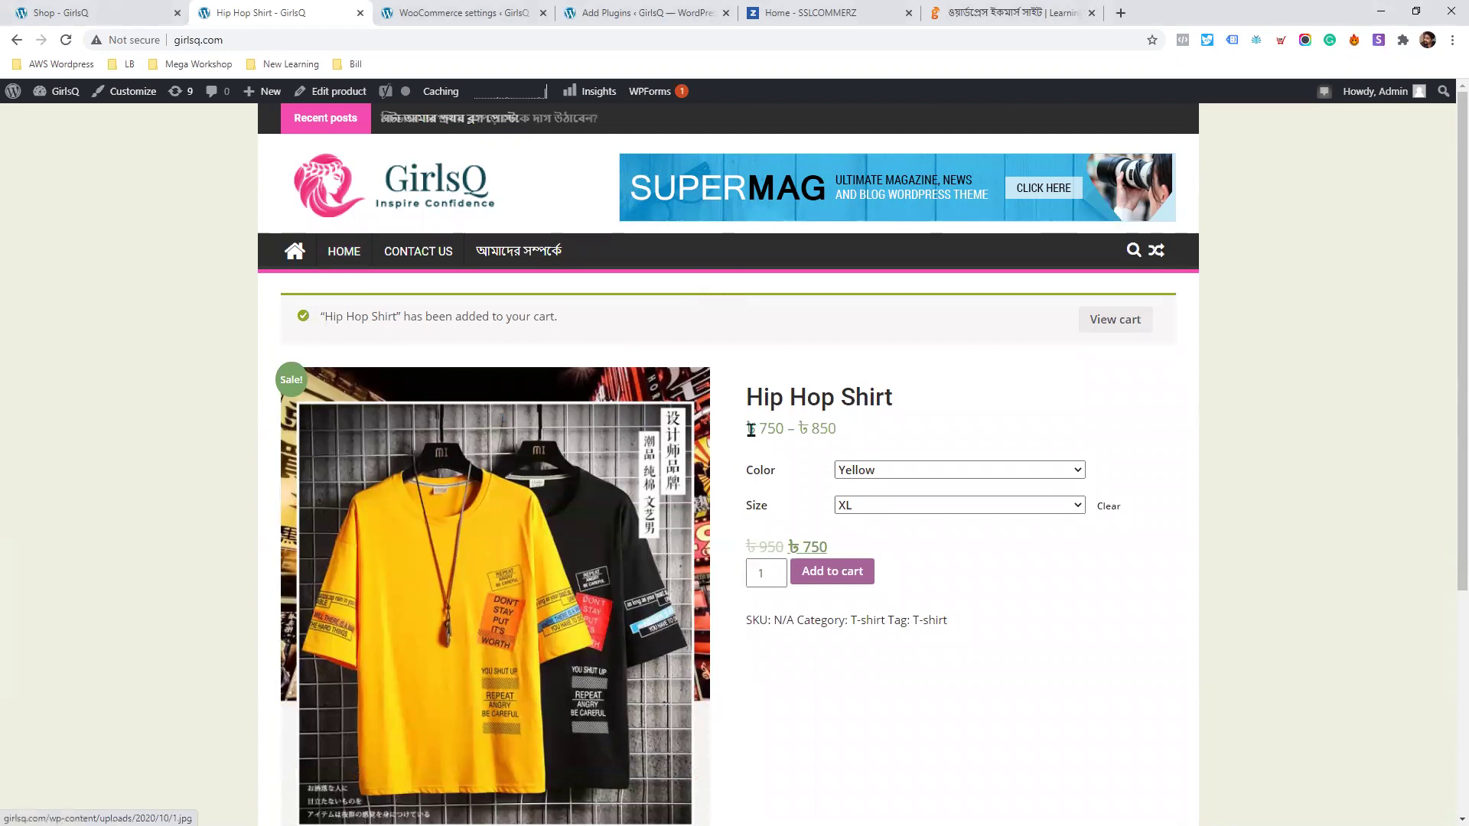
click(852, 584)
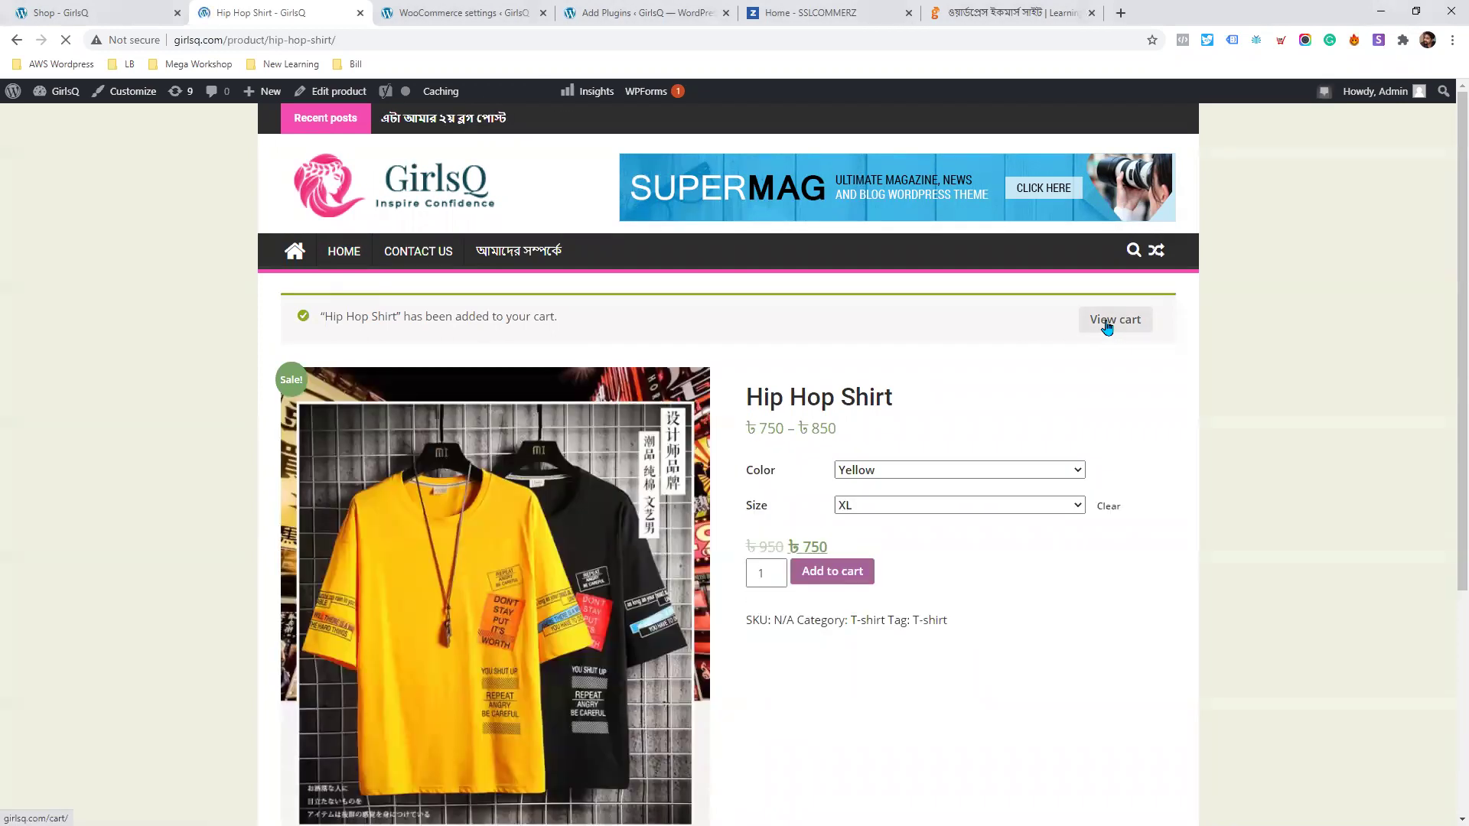
click(1102, 328)
click(1102, 328)
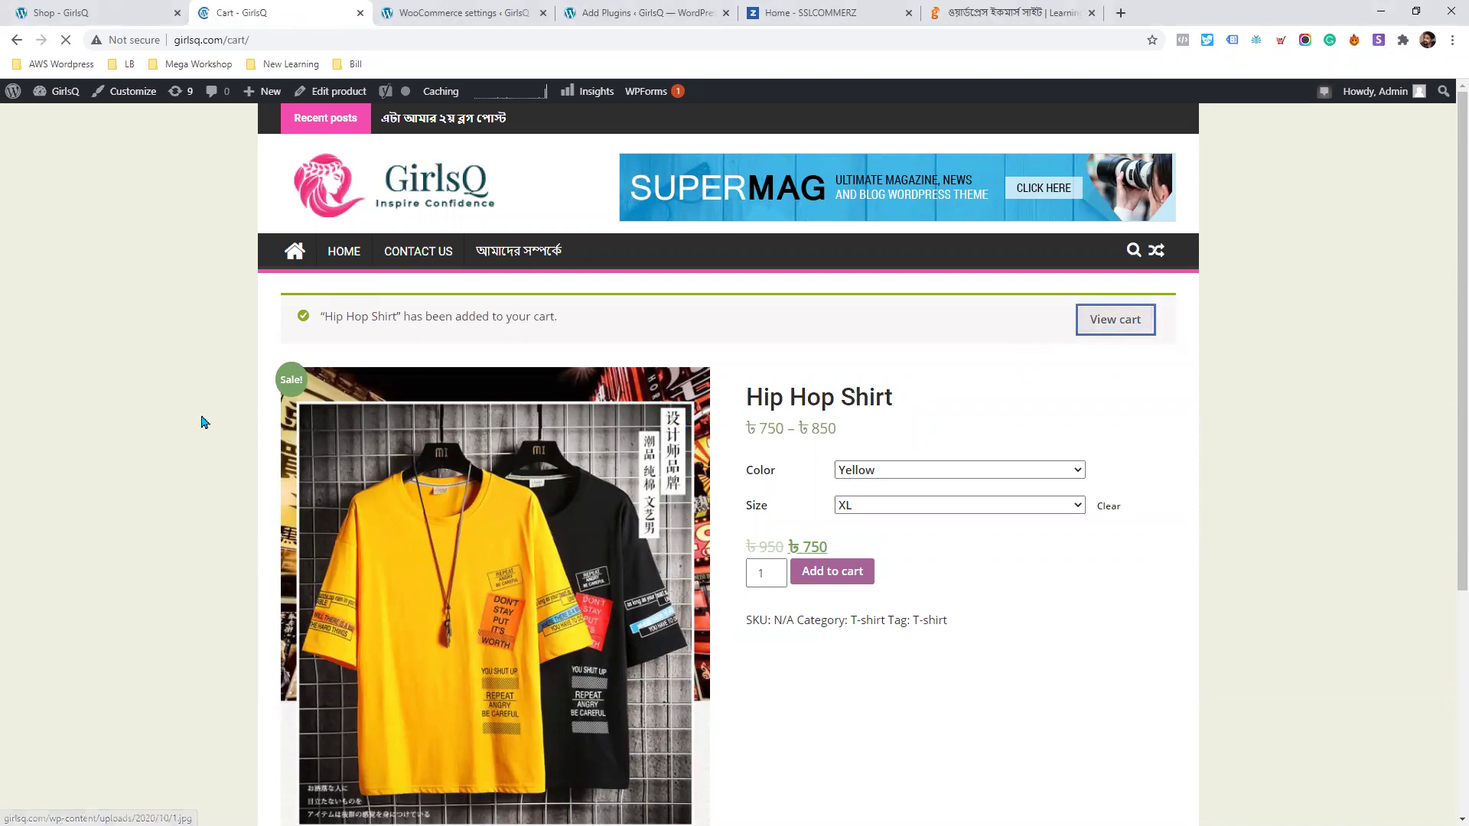
scroll(204, 410, down, 3)
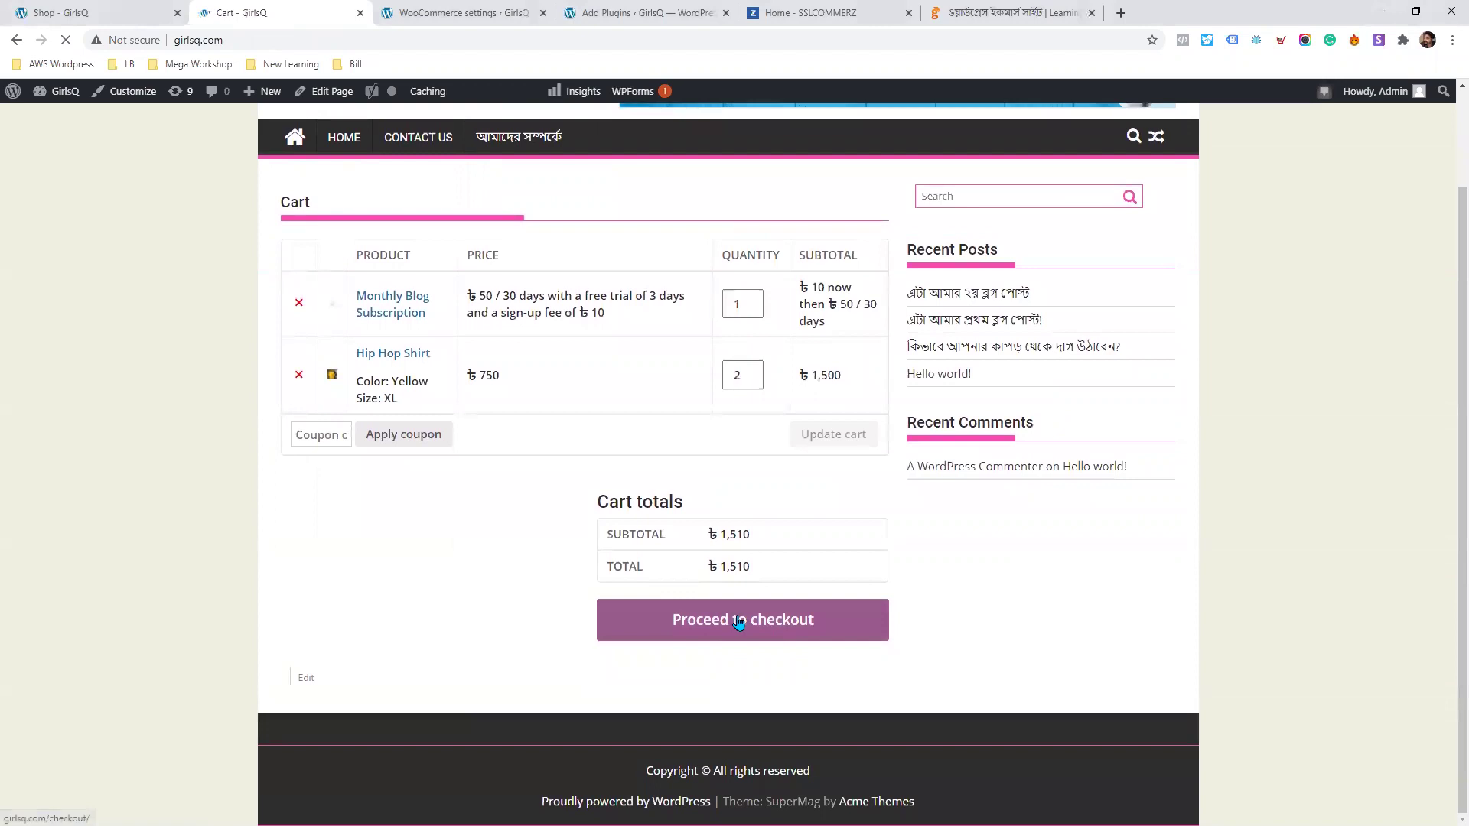
scroll(736, 623, up, 2)
click(740, 729)
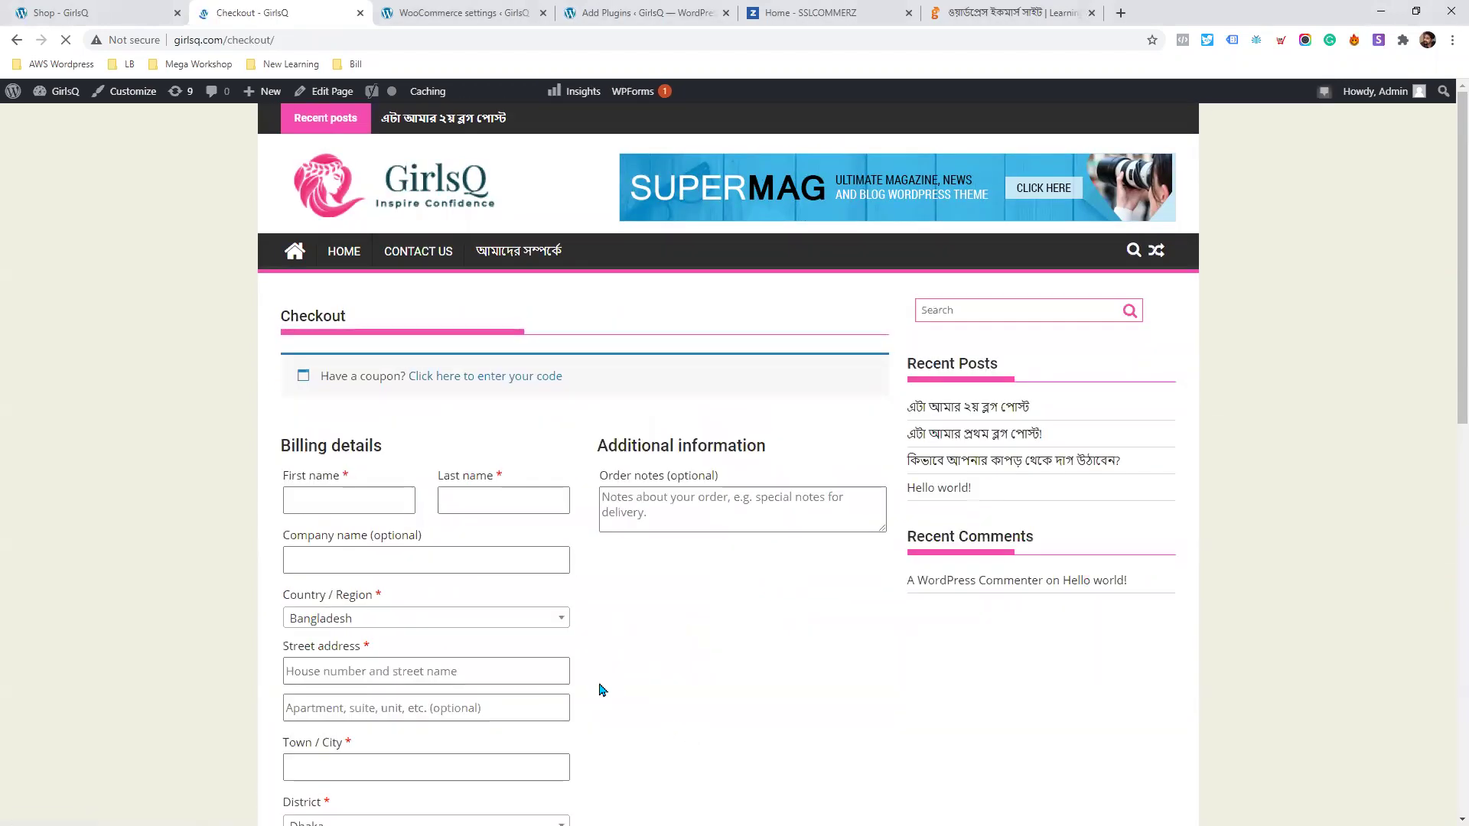
Go full screen and review the Direct bank transfer and Cash on delivery payment options.
key(F11)
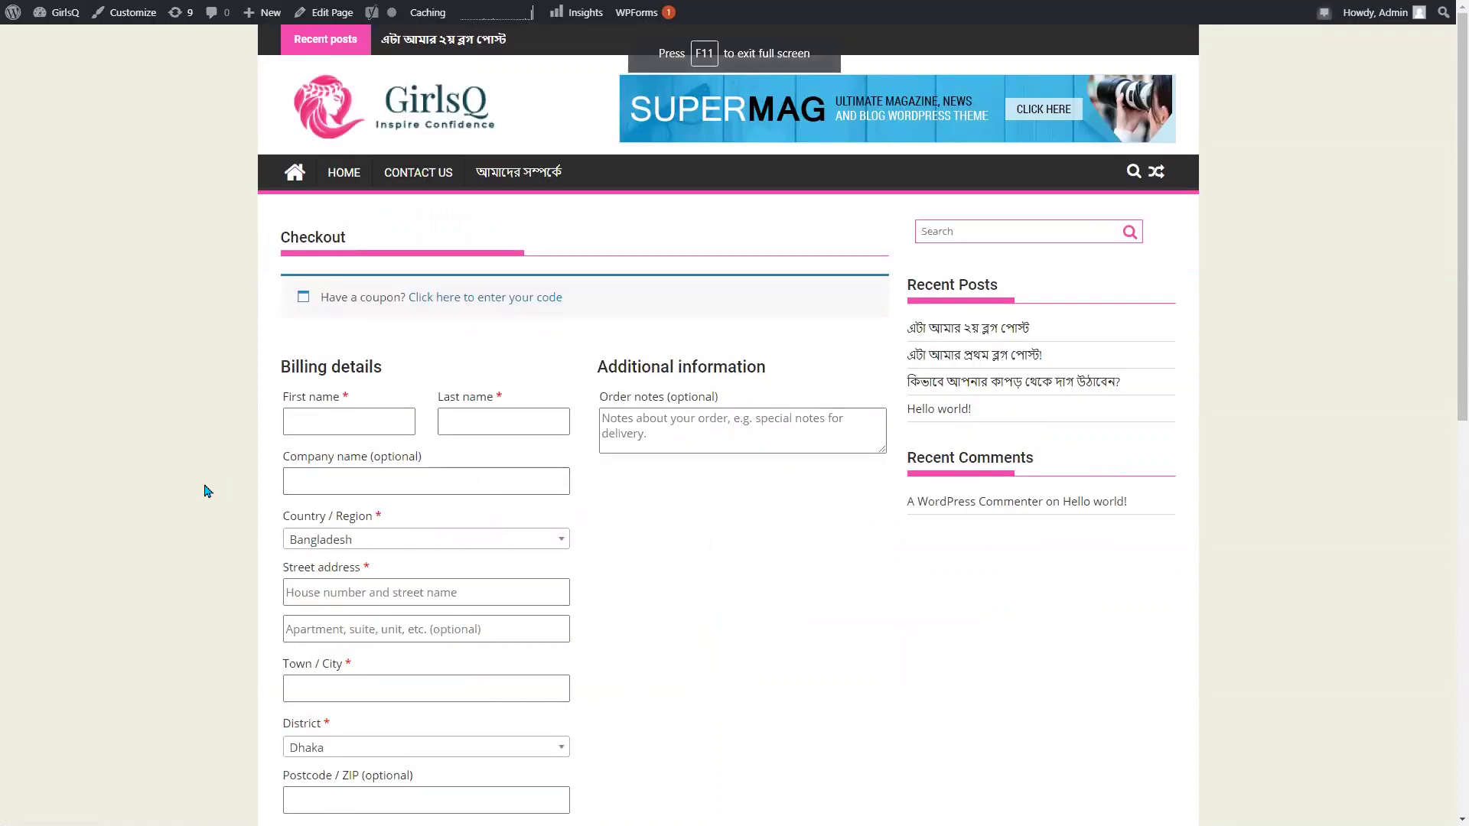
scroll(338, 492, down, 4)
scroll(299, 488, up, 3)
scroll(291, 493, down, 10)
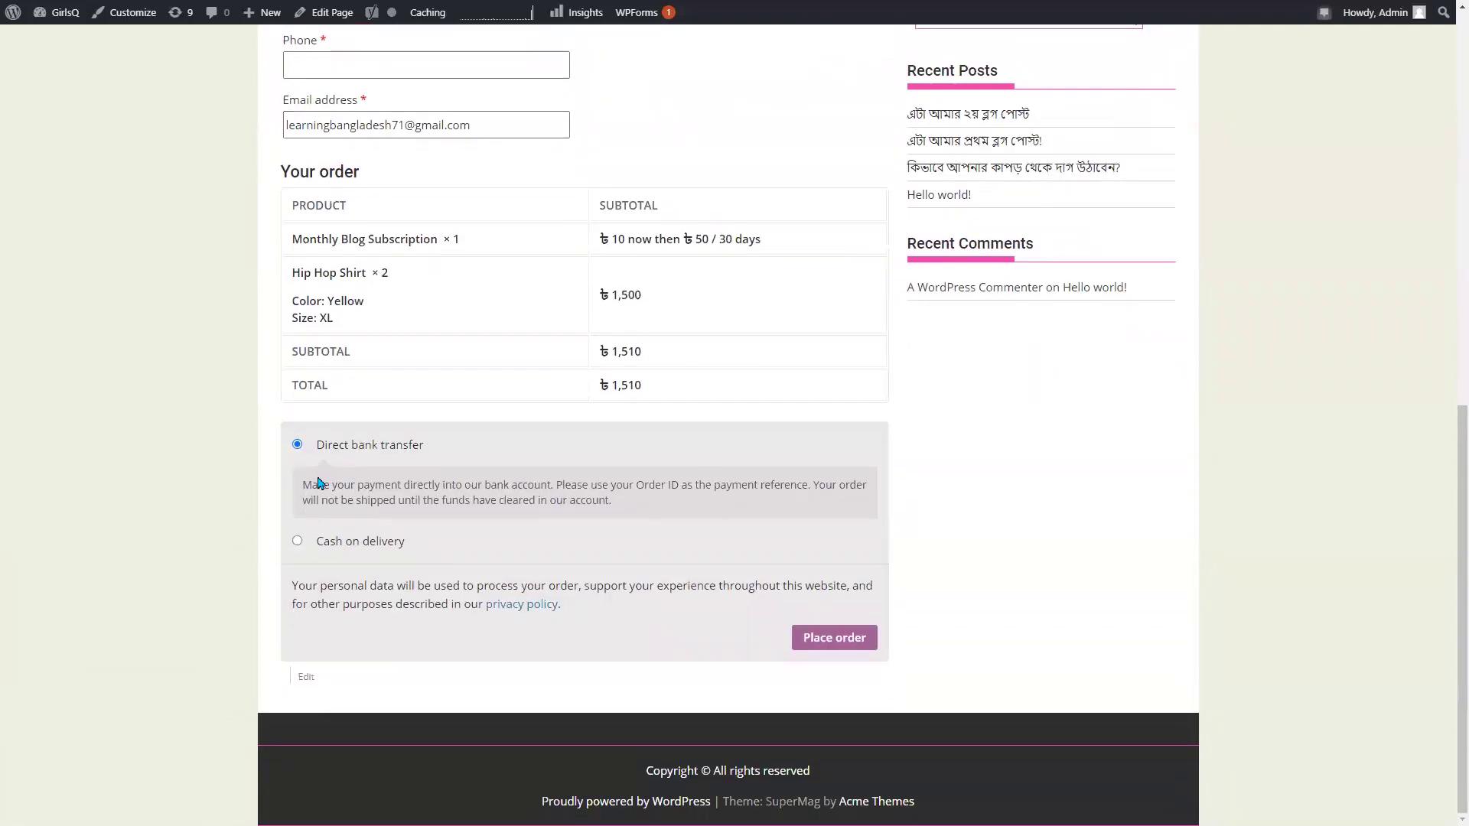
scroll(368, 515, up, 1)
drag(314, 521, 383, 528)
click(355, 623)
triple_click(354, 623)
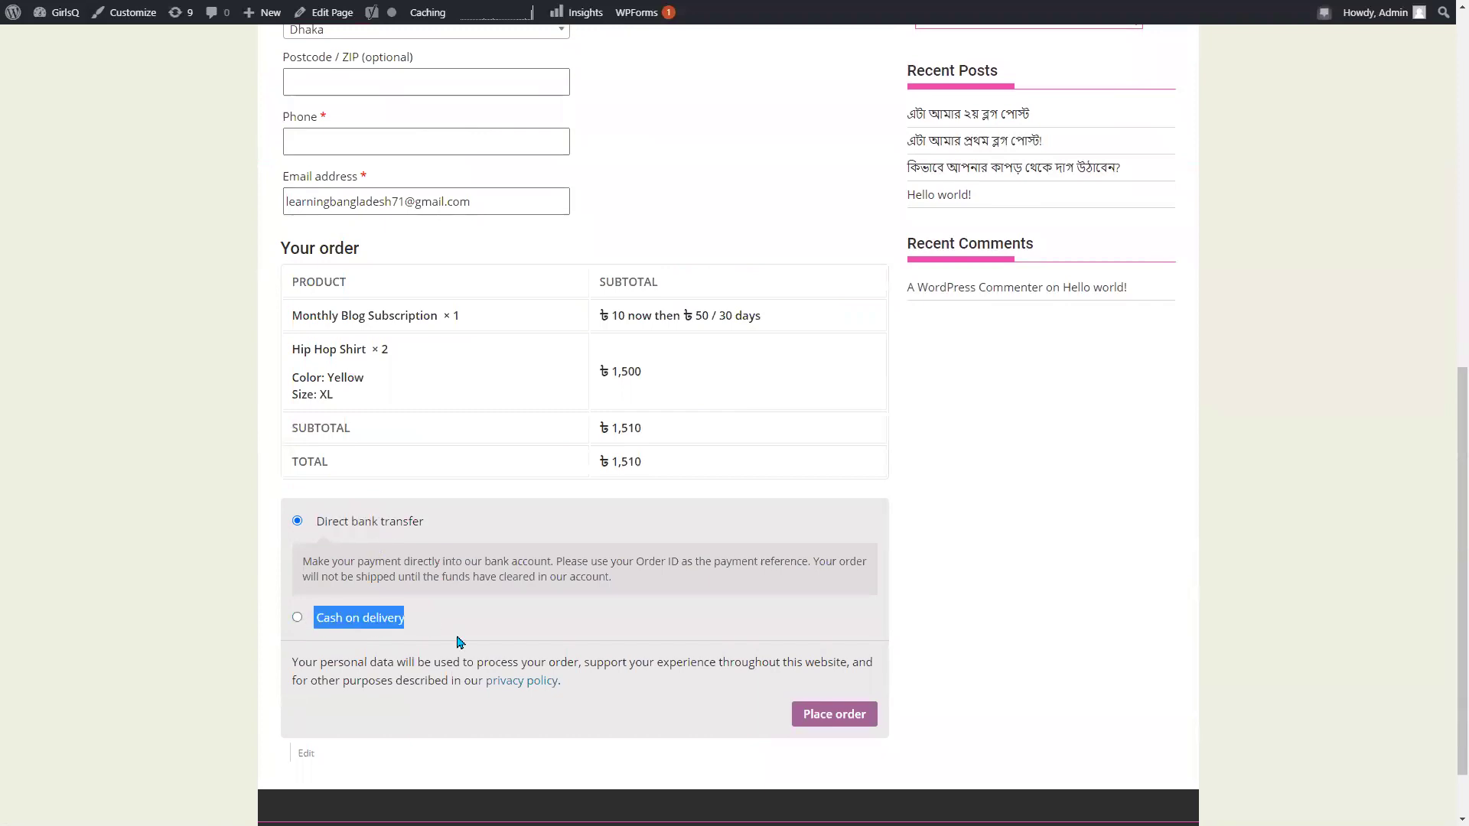
scroll(469, 679, up, 1)
click(391, 632)
scroll(410, 652, up, 8)
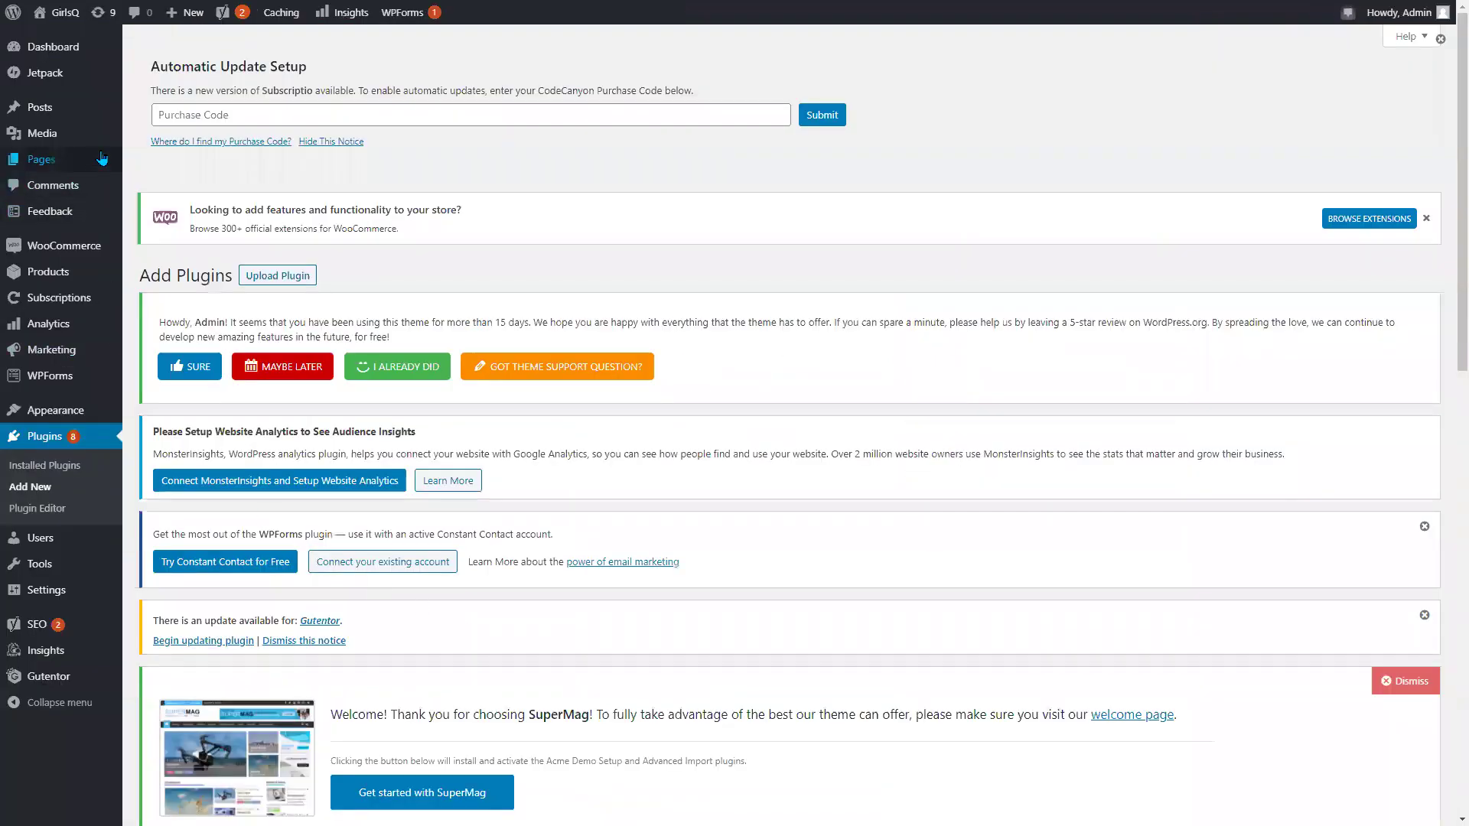
In WooCommerce Settings > Payments, switch Direct bank transfer off and save changes.
mouse_move(86, 172)
mouse_move(81, 255)
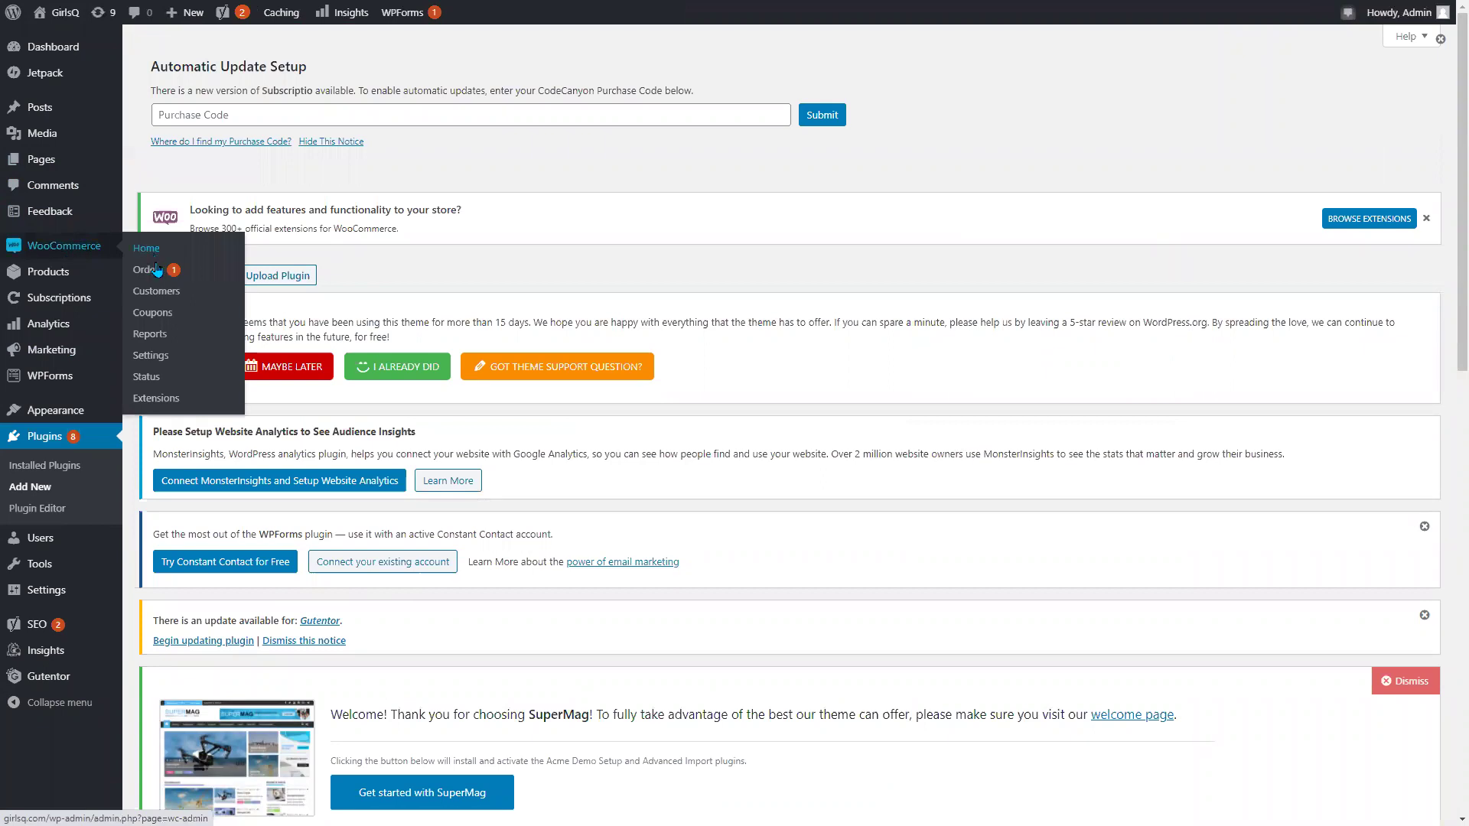
click(153, 354)
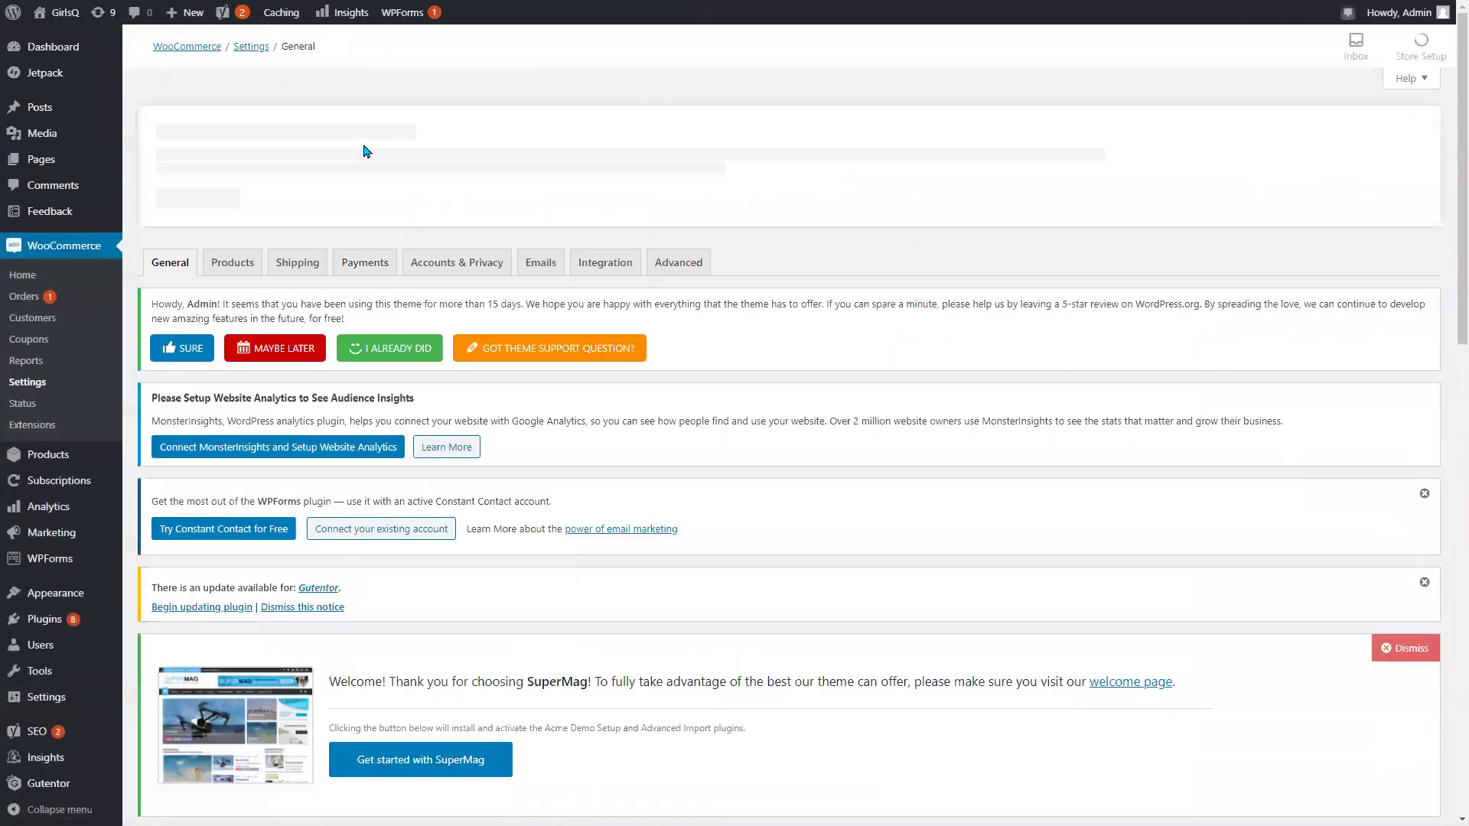
click(365, 270)
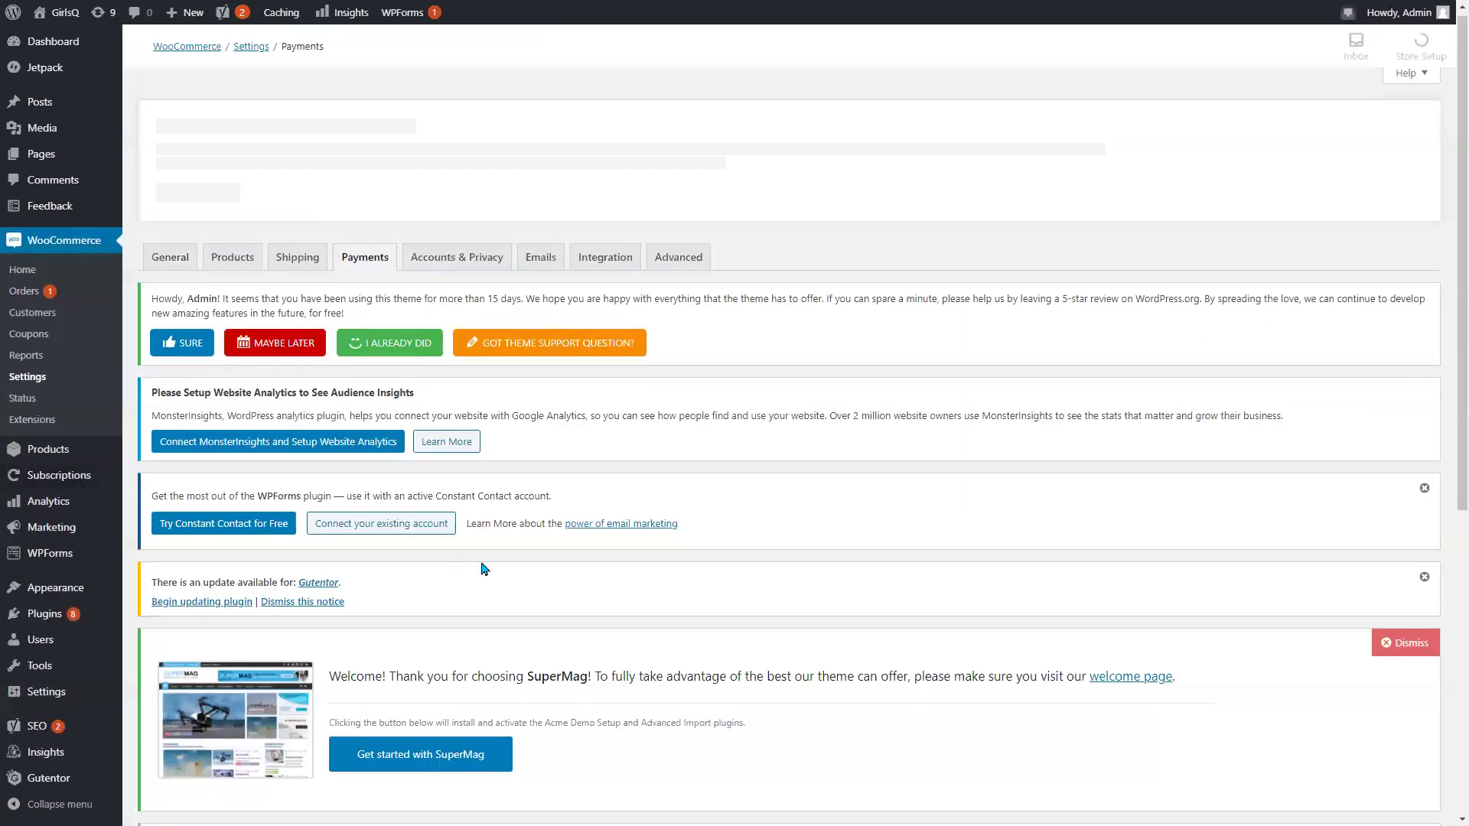
scroll(468, 558, down, 6)
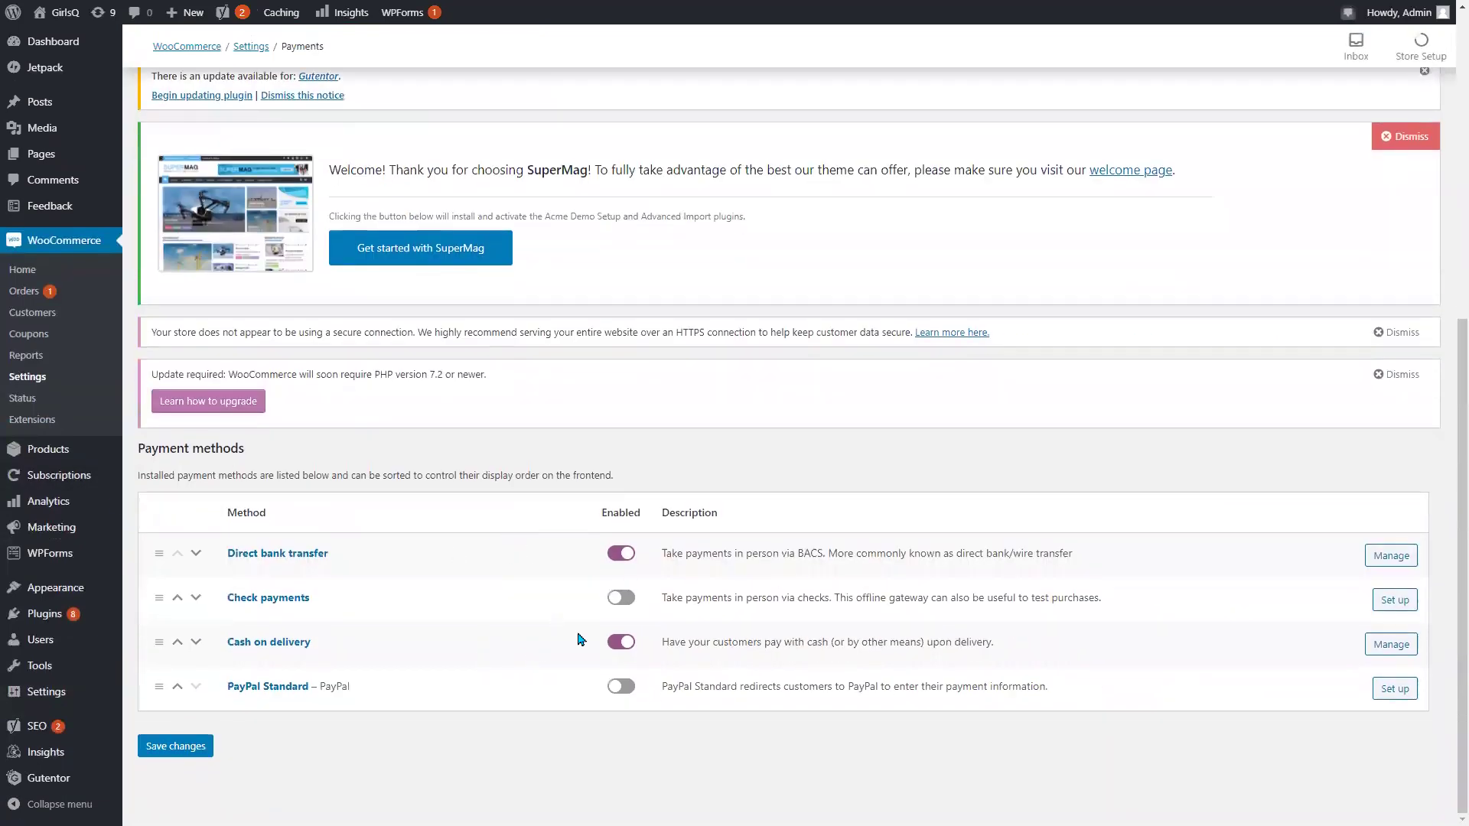
click(622, 554)
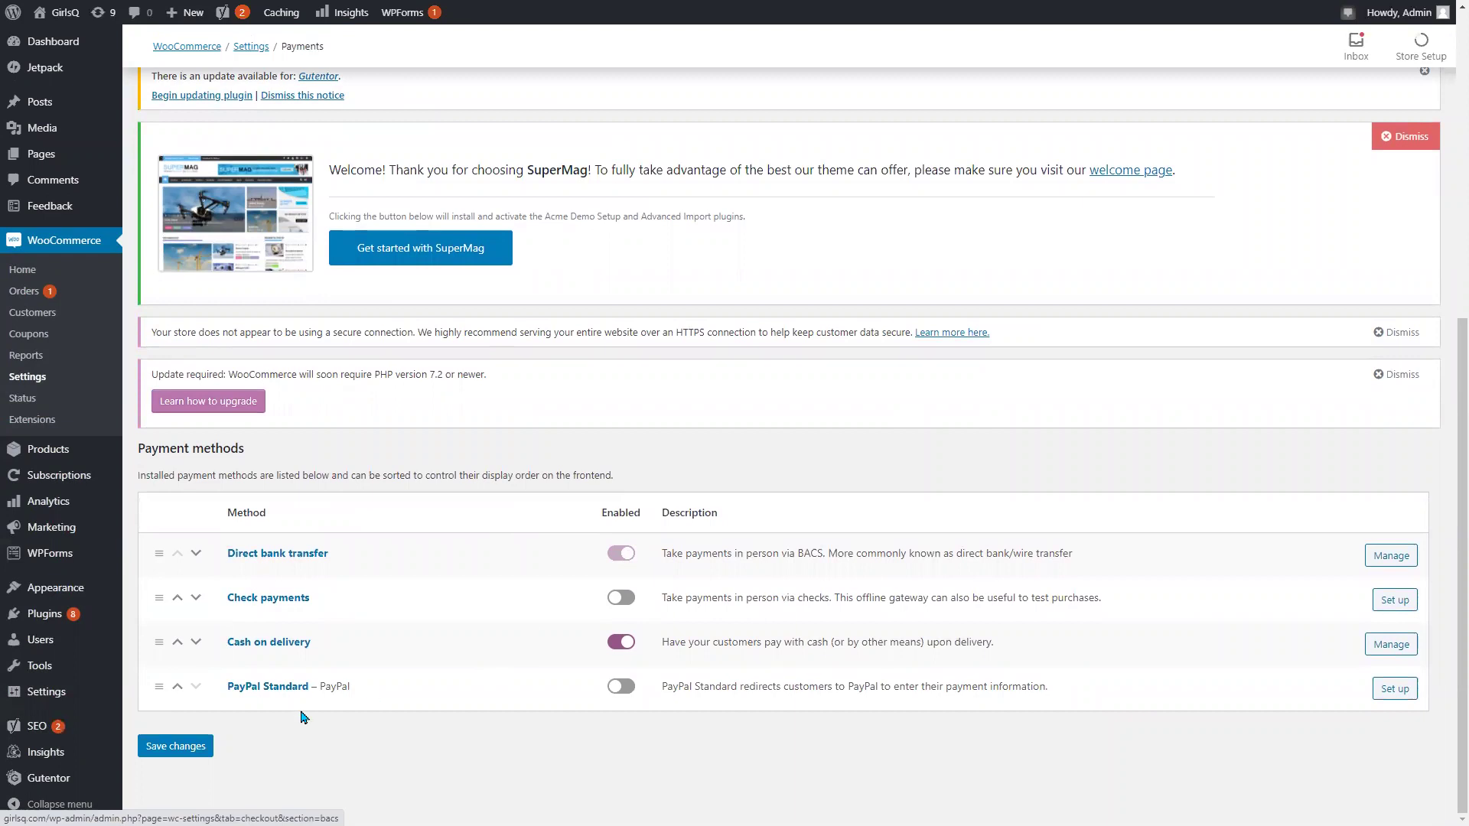
click(184, 750)
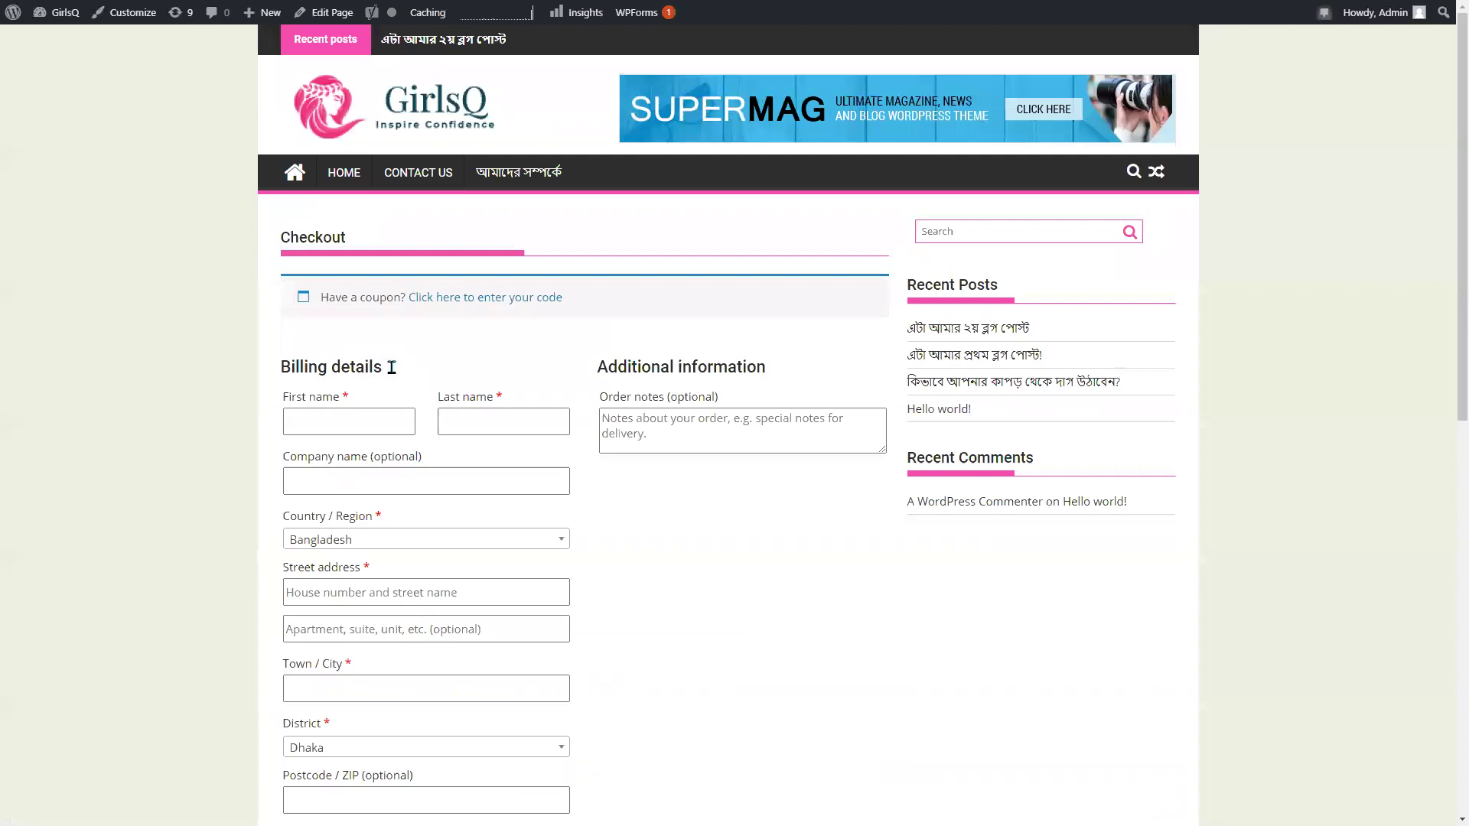
Reload the checkout and check that Cash on delivery, with its Bengali note, is the only option.
scroll(374, 367, down, 10)
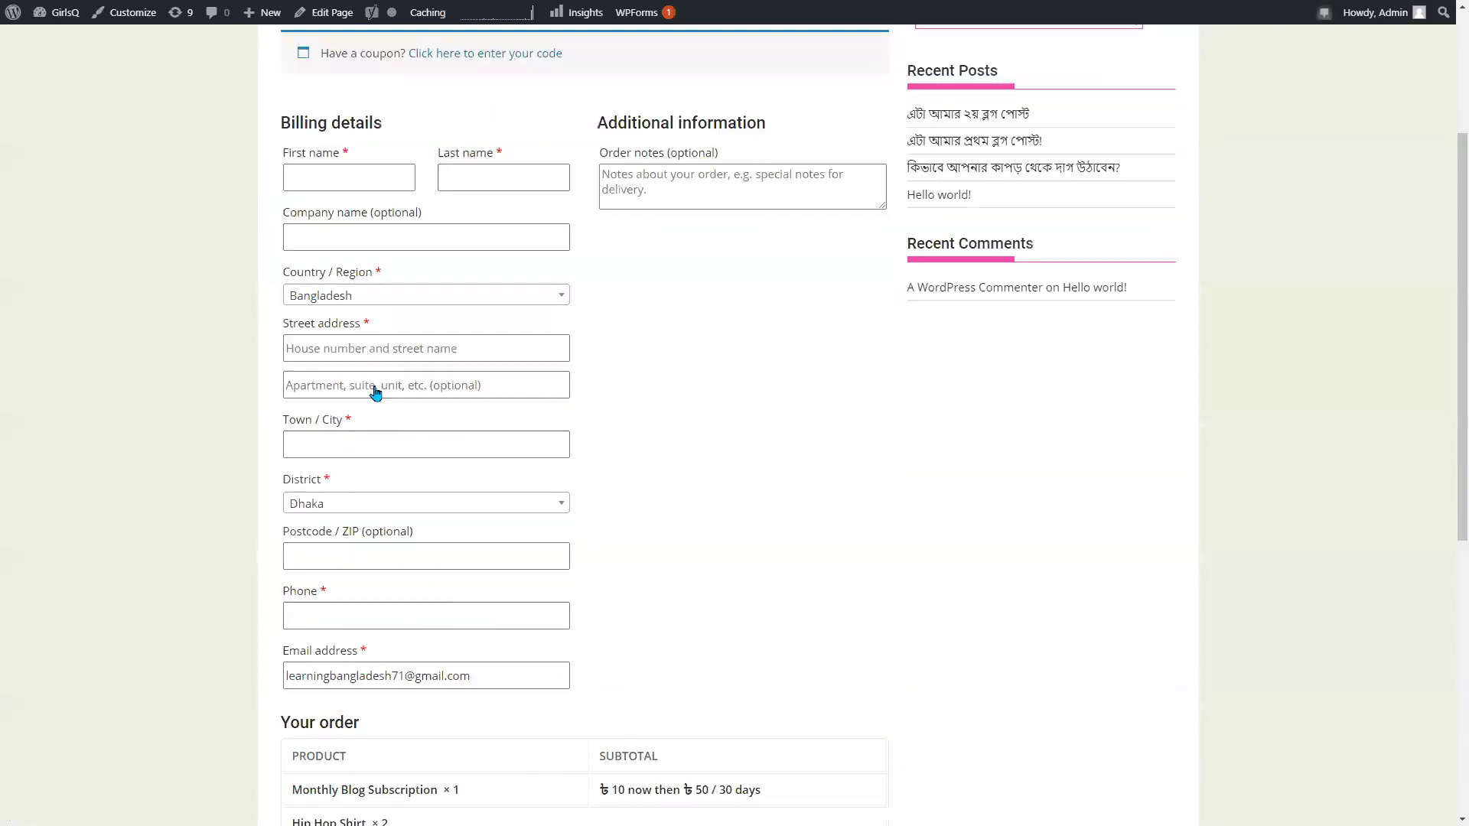
right_click(753, 159)
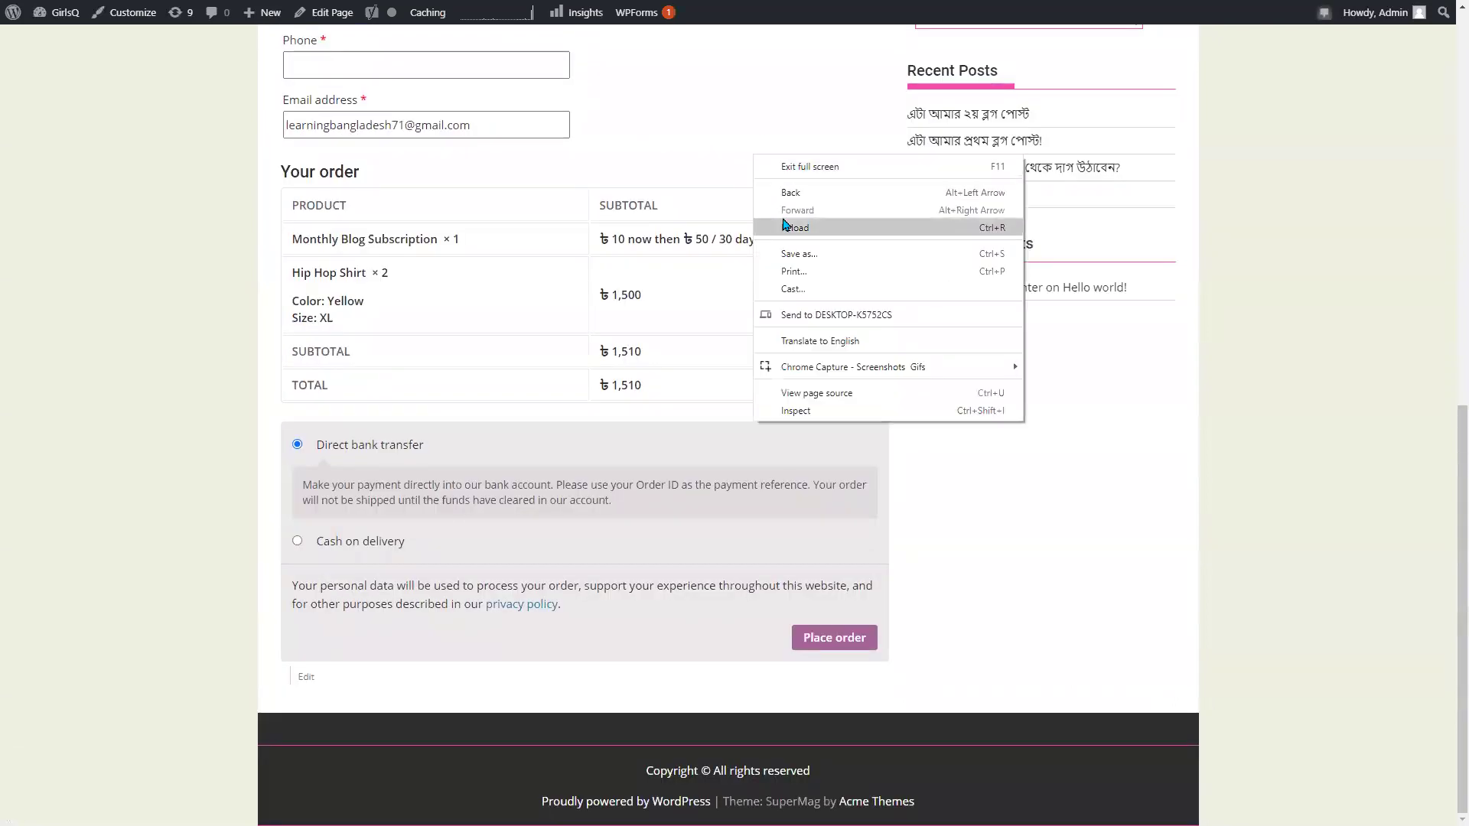
click(786, 224)
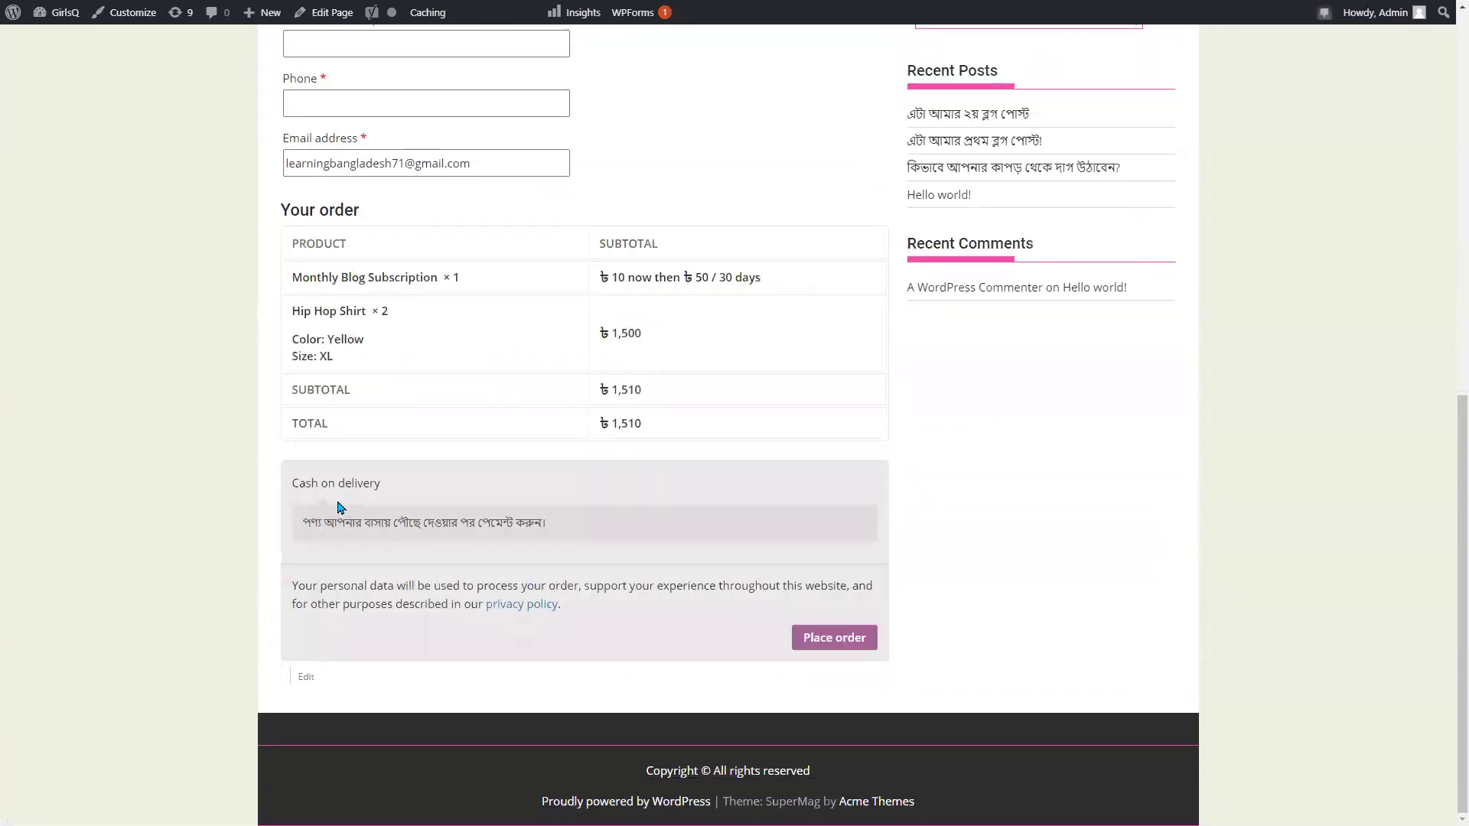
scroll(450, 515, up, 4)
scroll(652, 444, down, 3)
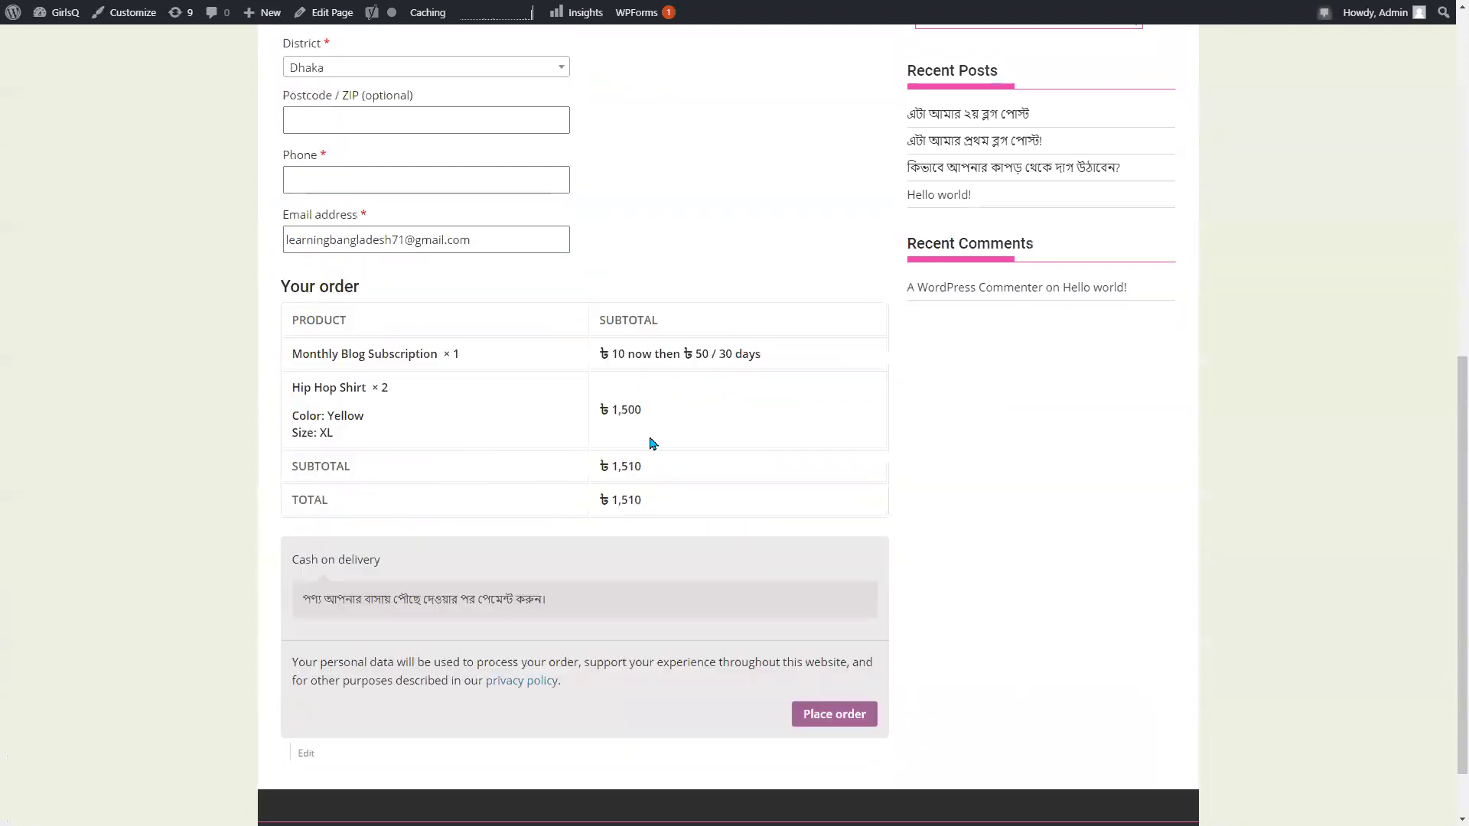
scroll(652, 443, up, 5)
scroll(653, 433, down, 3)
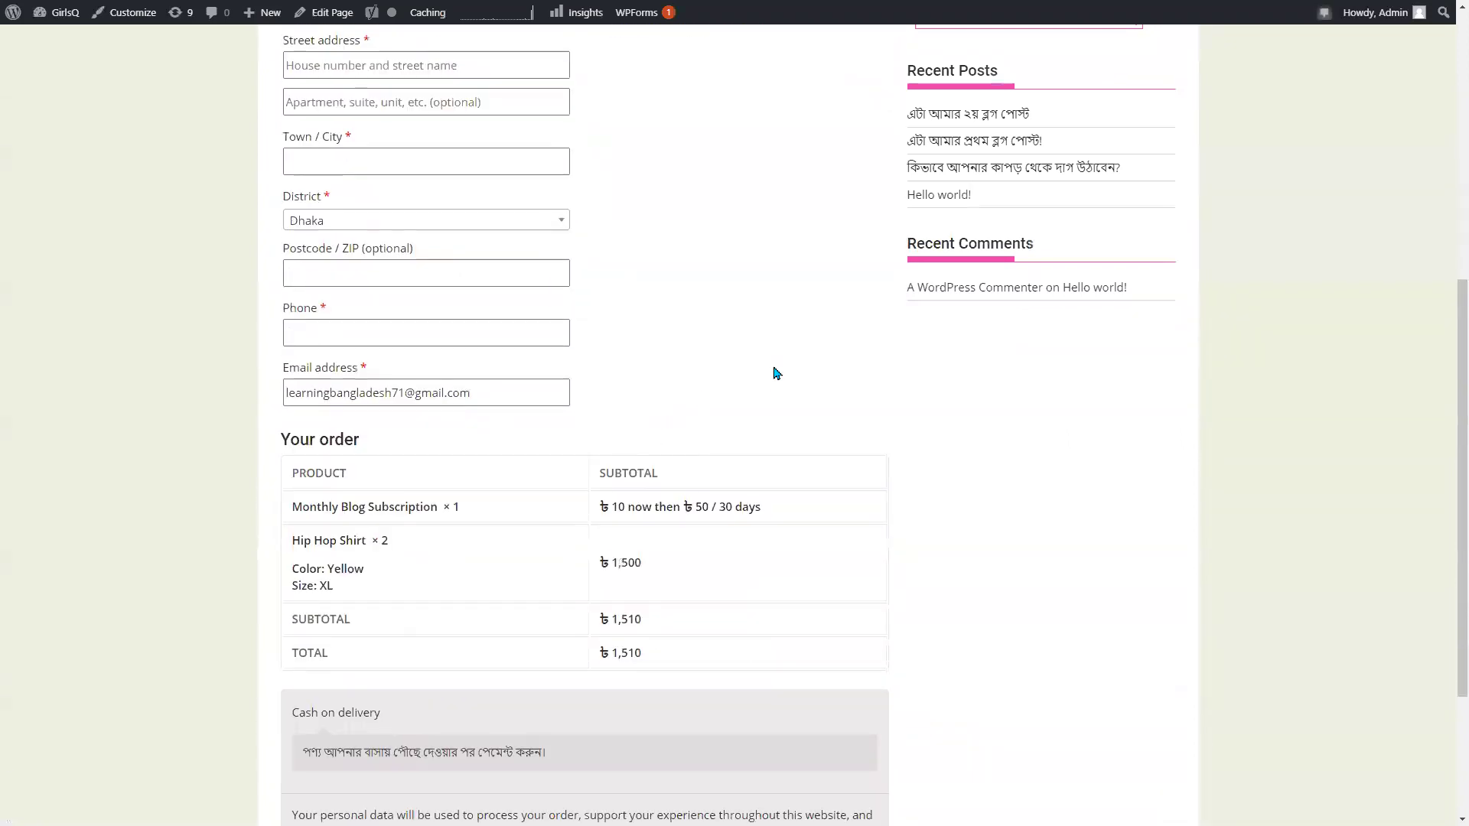
scroll(772, 379, down, 3)
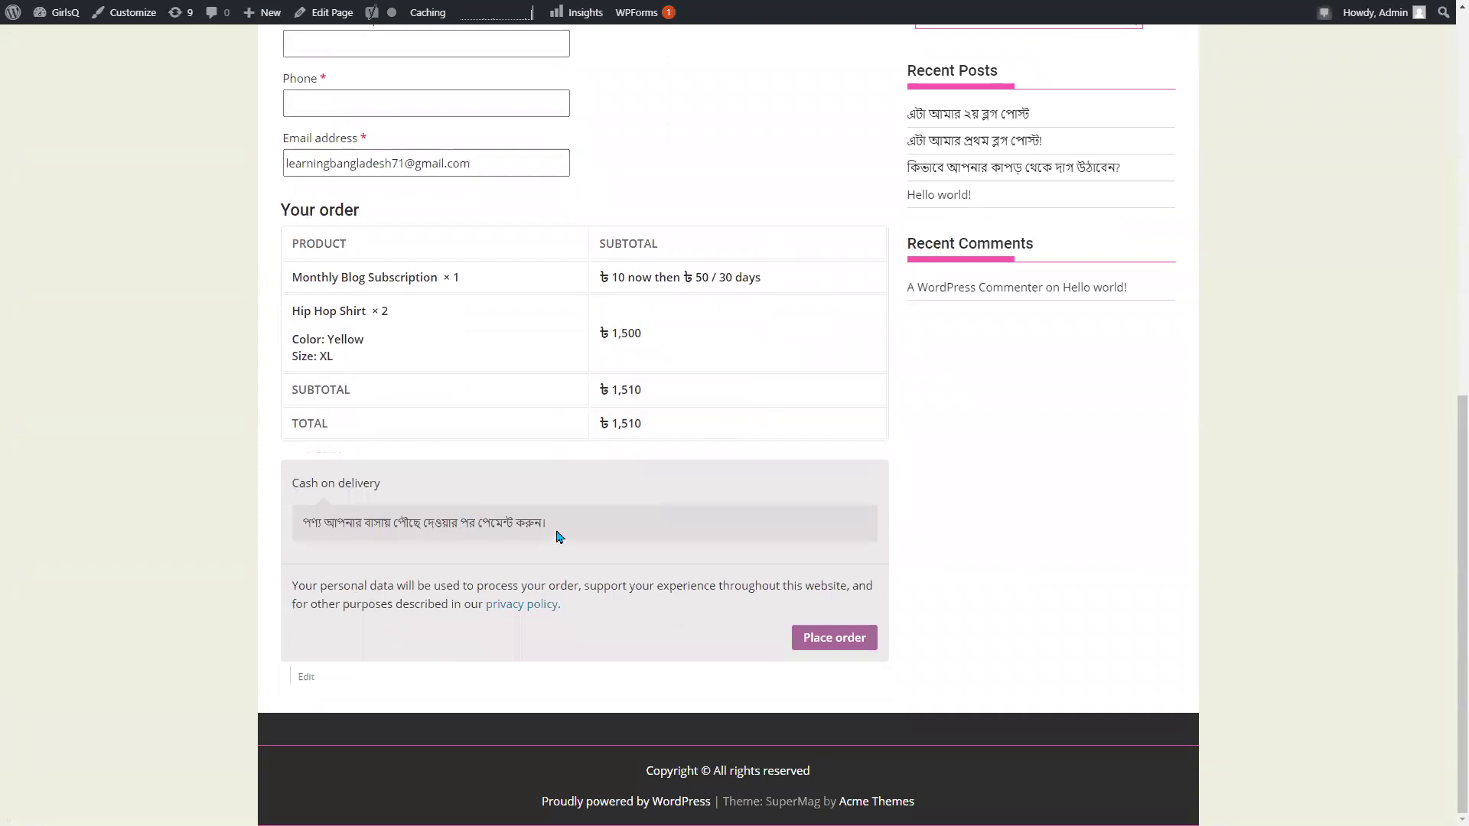
scroll(567, 536, up, 3)
scroll(612, 532, down, 3)
scroll(588, 528, up, 1)
drag(547, 600, 429, 603)
scroll(668, 297, up, 8)
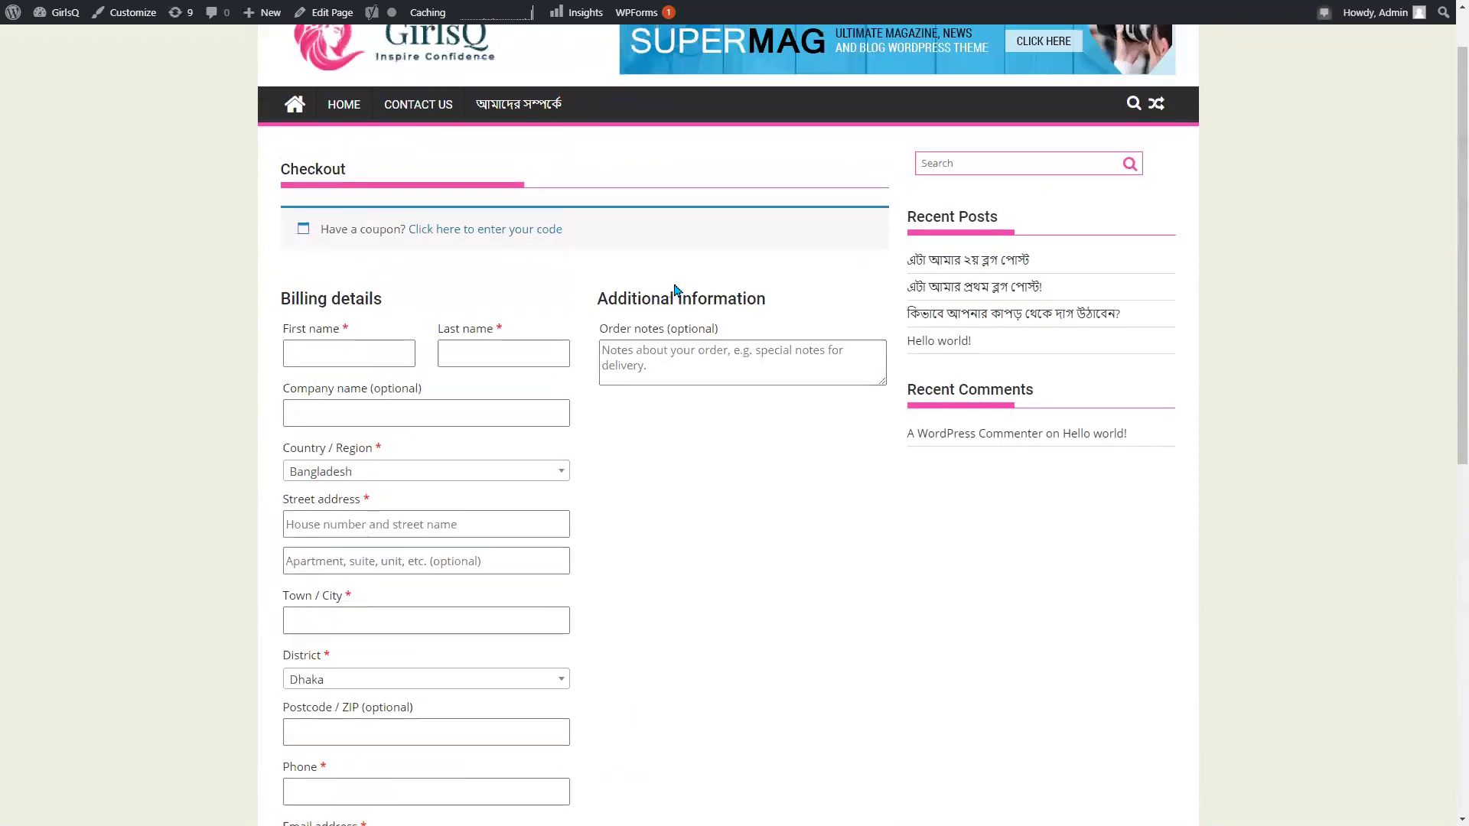
key(ctrl+Tab)
key(ctrl+Tab)
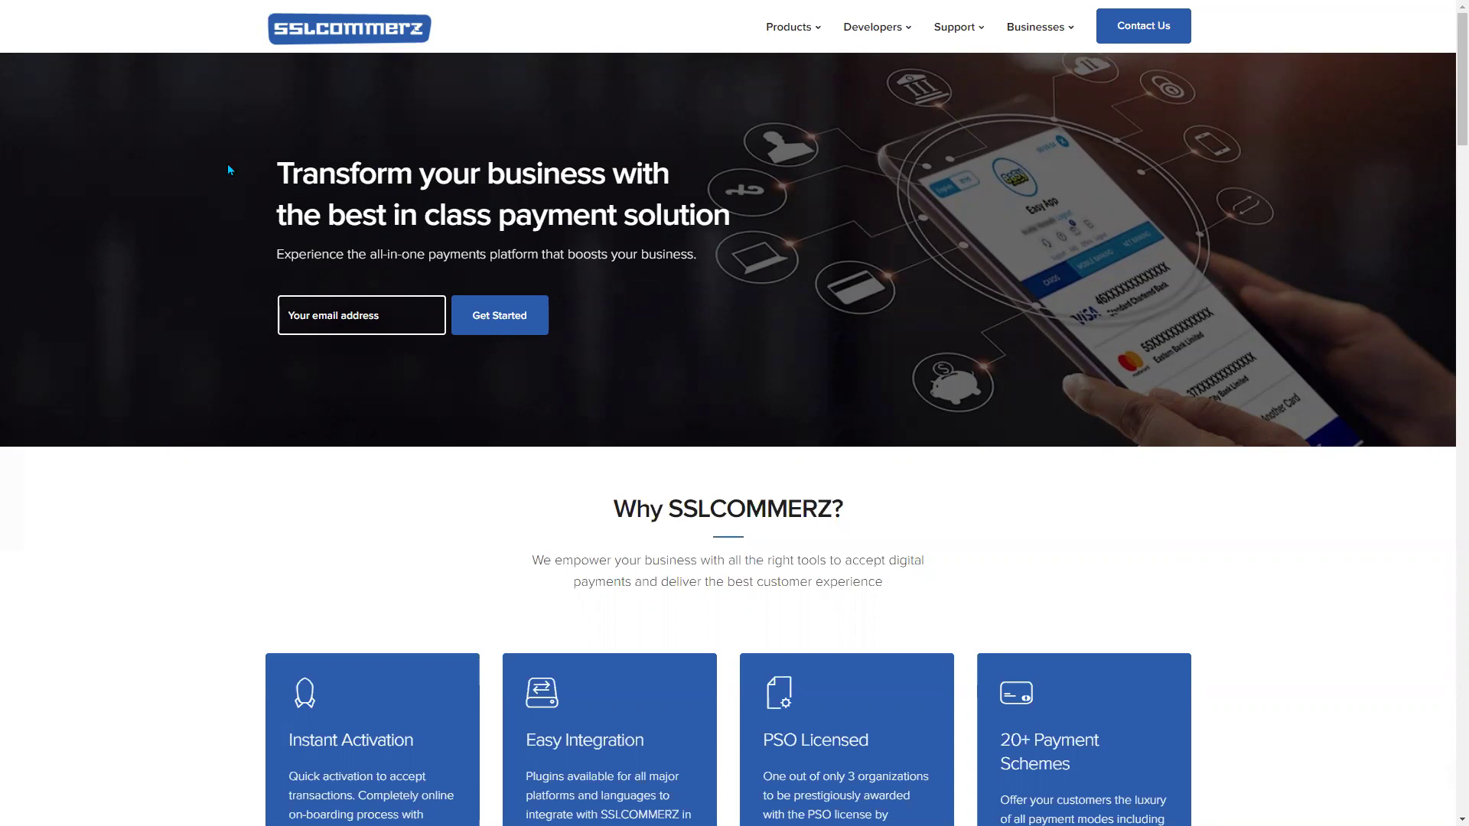
scroll(276, 226, down, 6)
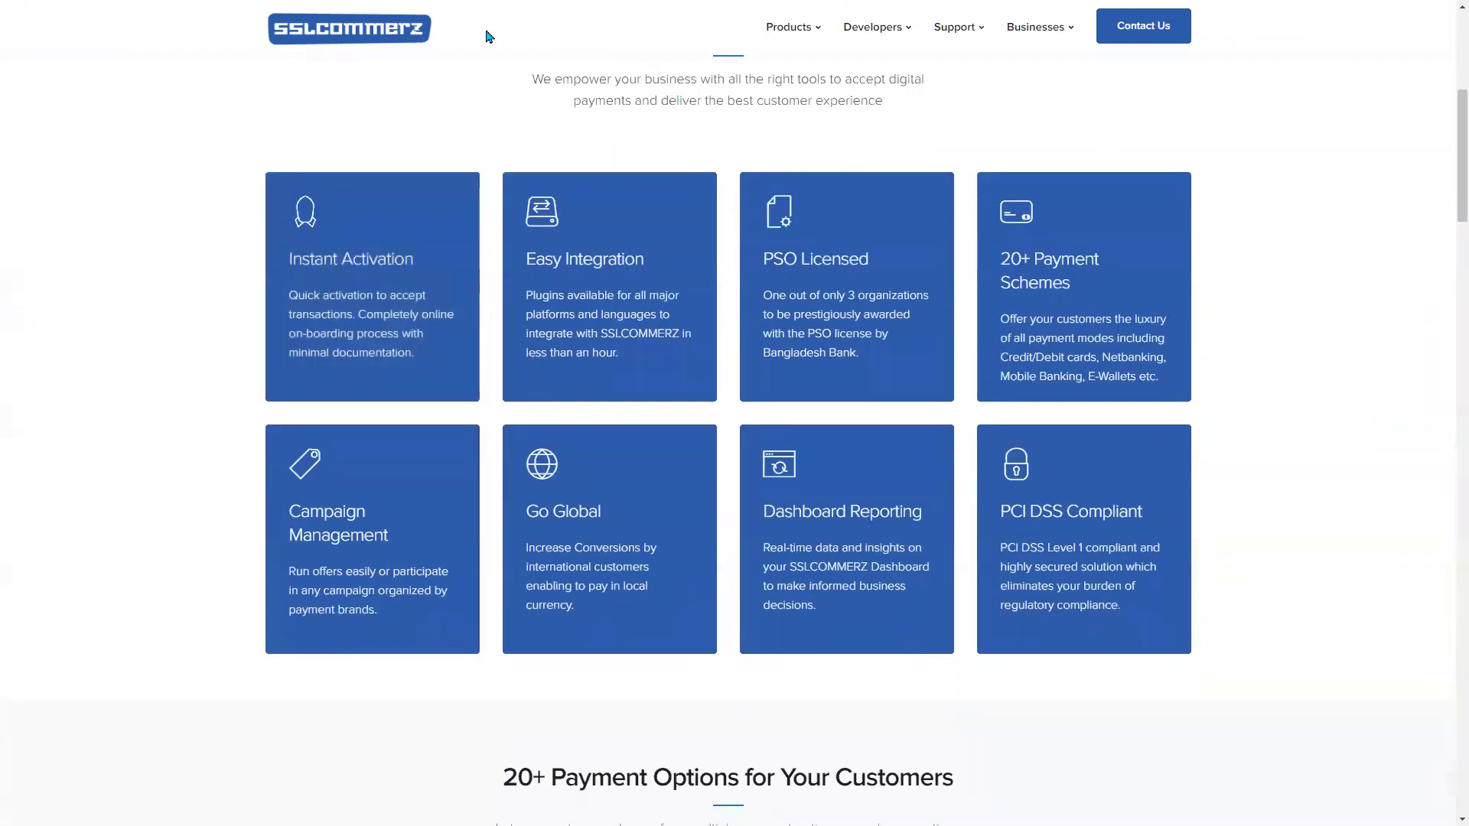
scroll(388, 123, up, 4)
scroll(388, 123, up, 2)
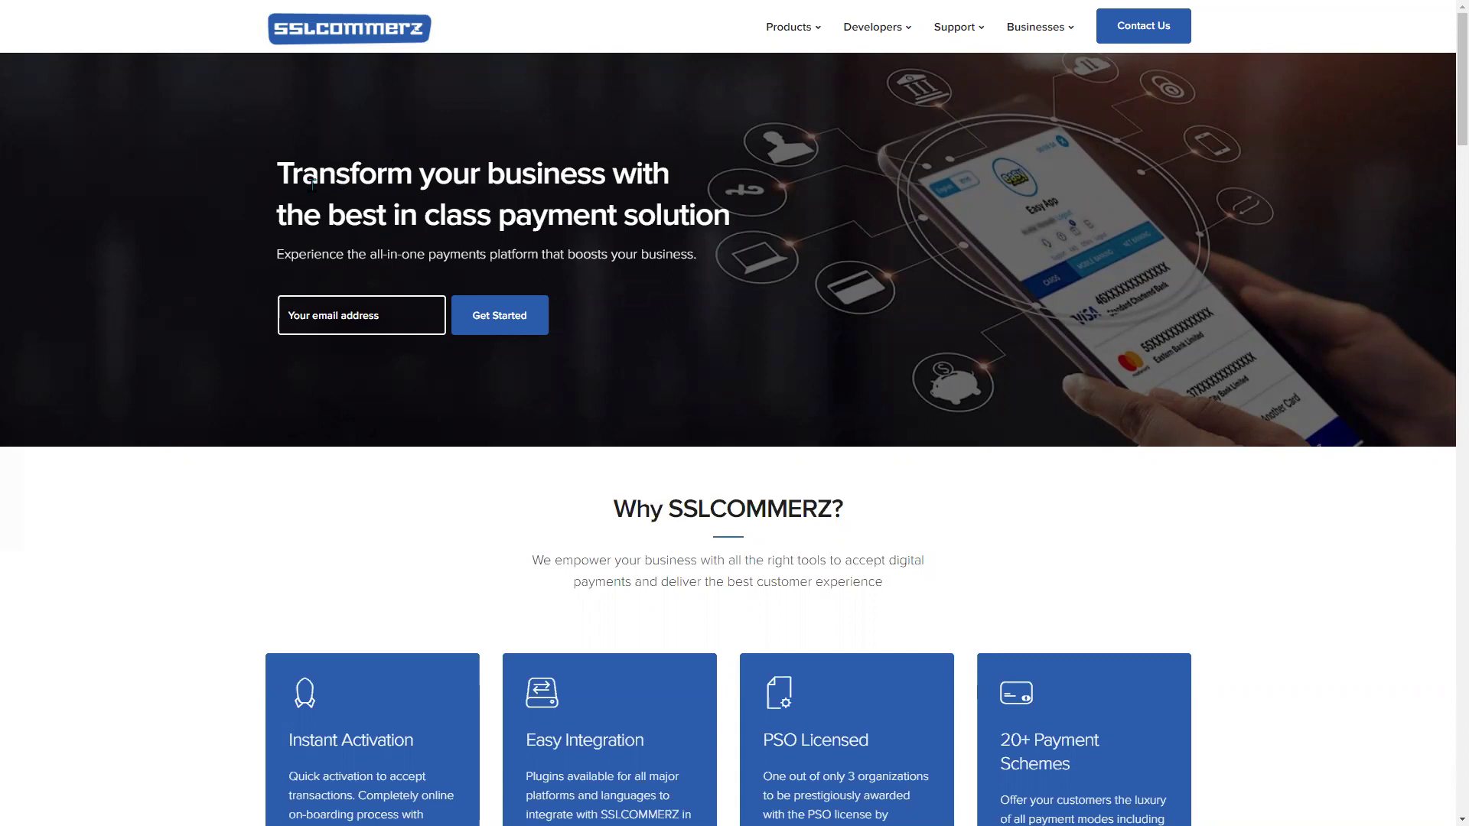
drag(277, 180, 745, 223)
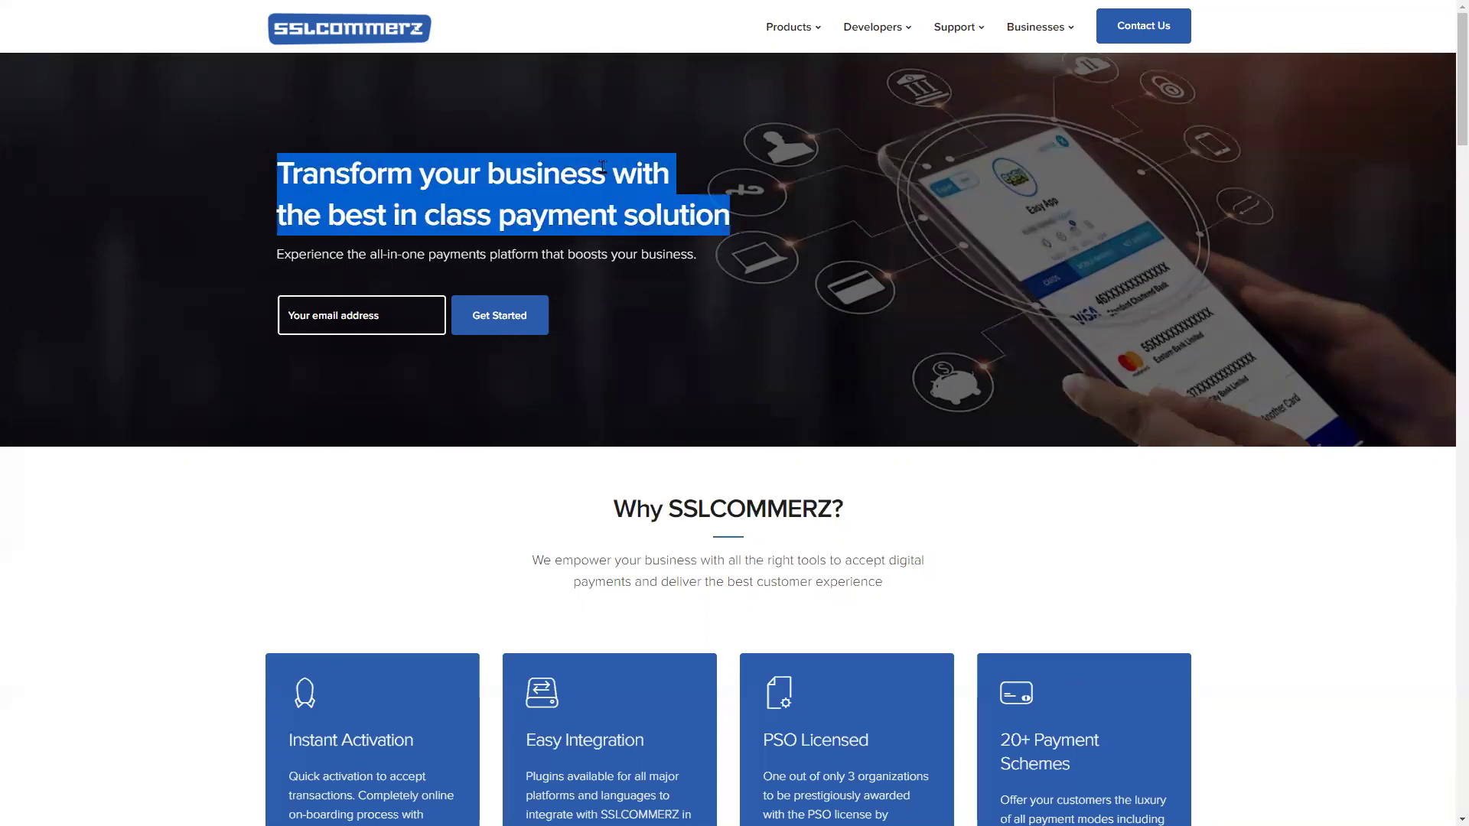
scroll(323, 205, down, 10)
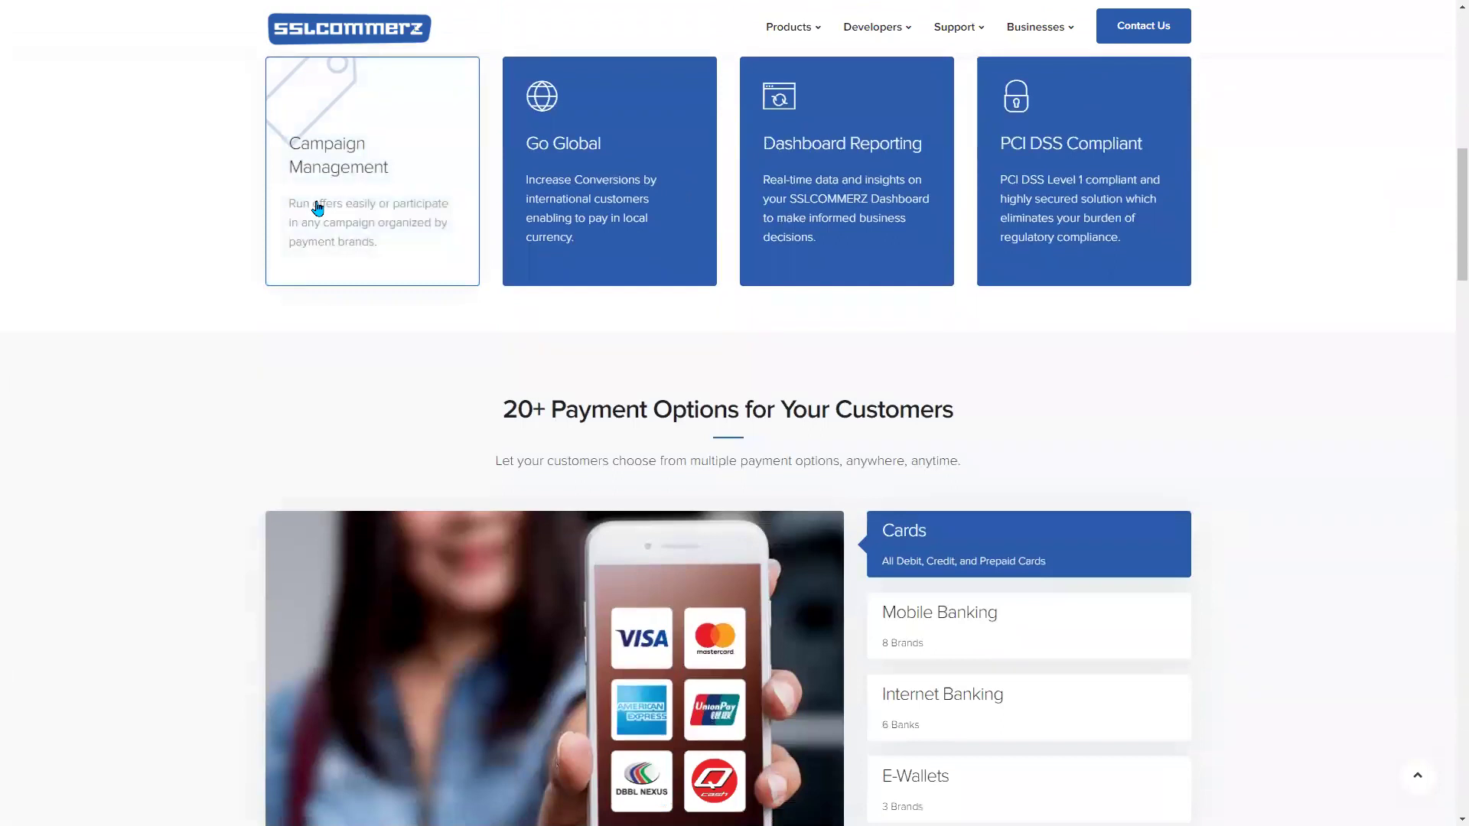
scroll(193, 374, up, 2)
scroll(197, 375, up, 8)
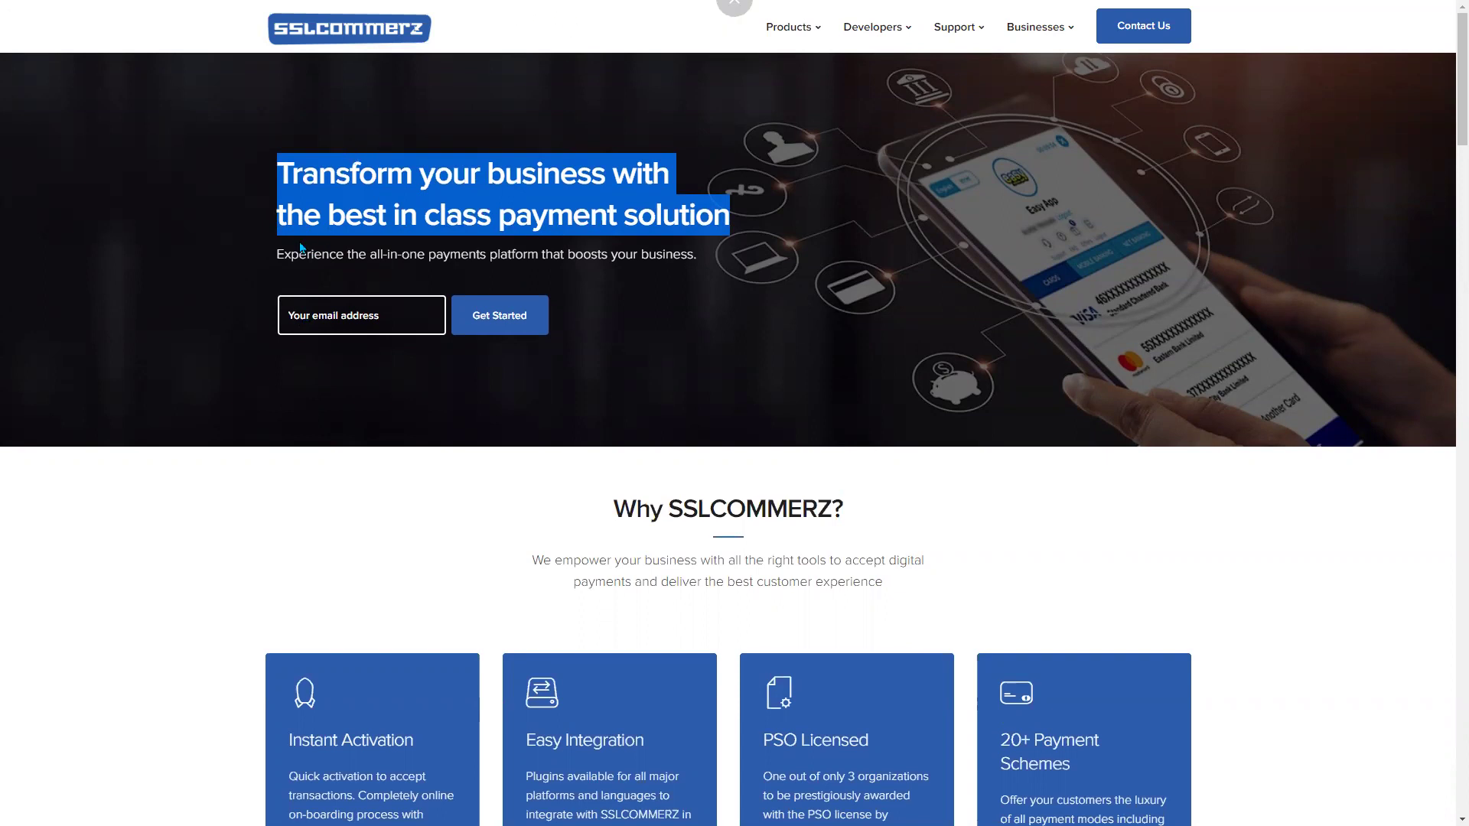
click(297, 189)
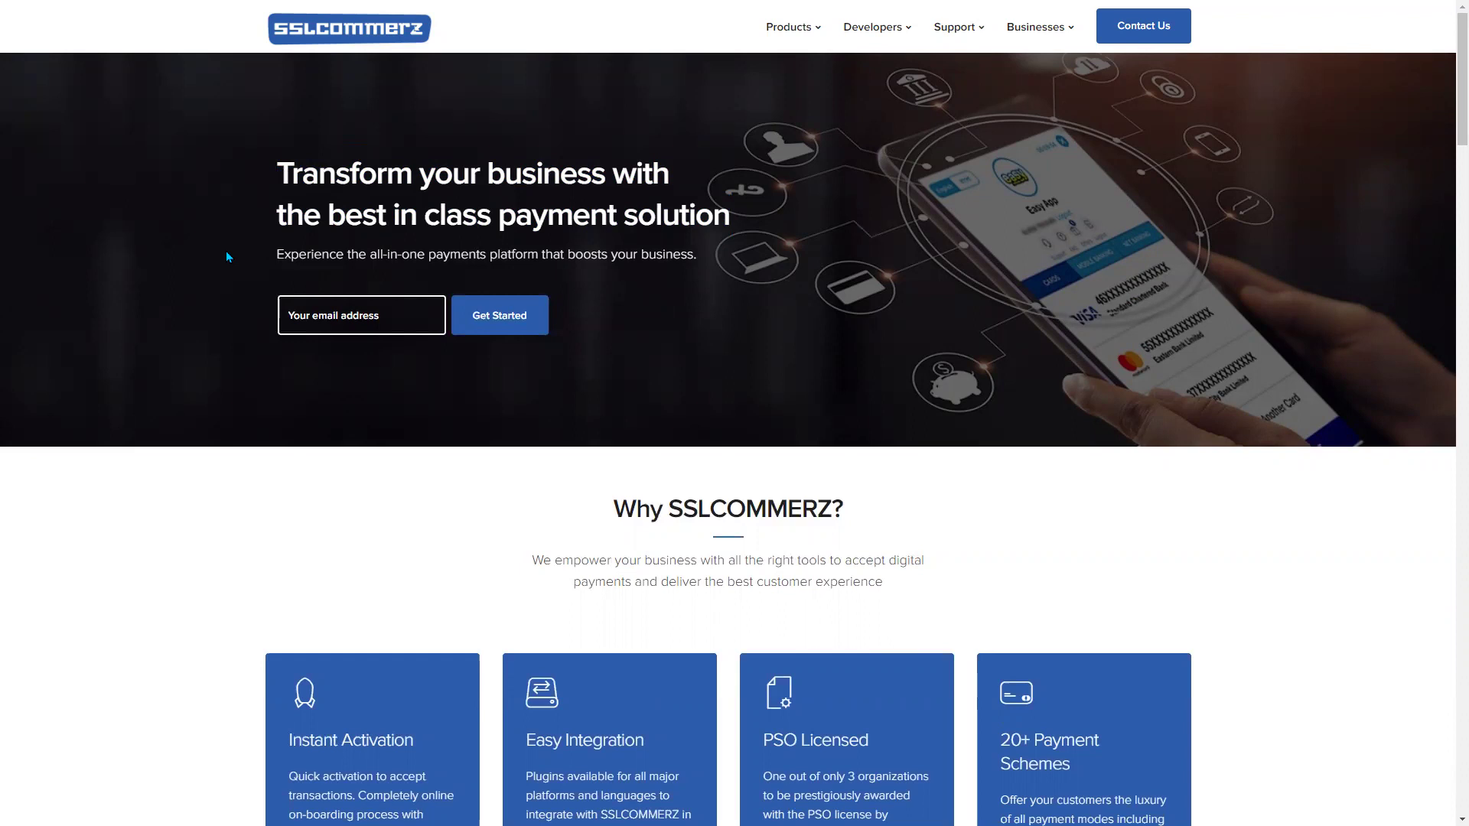
scroll(328, 666, down, 7)
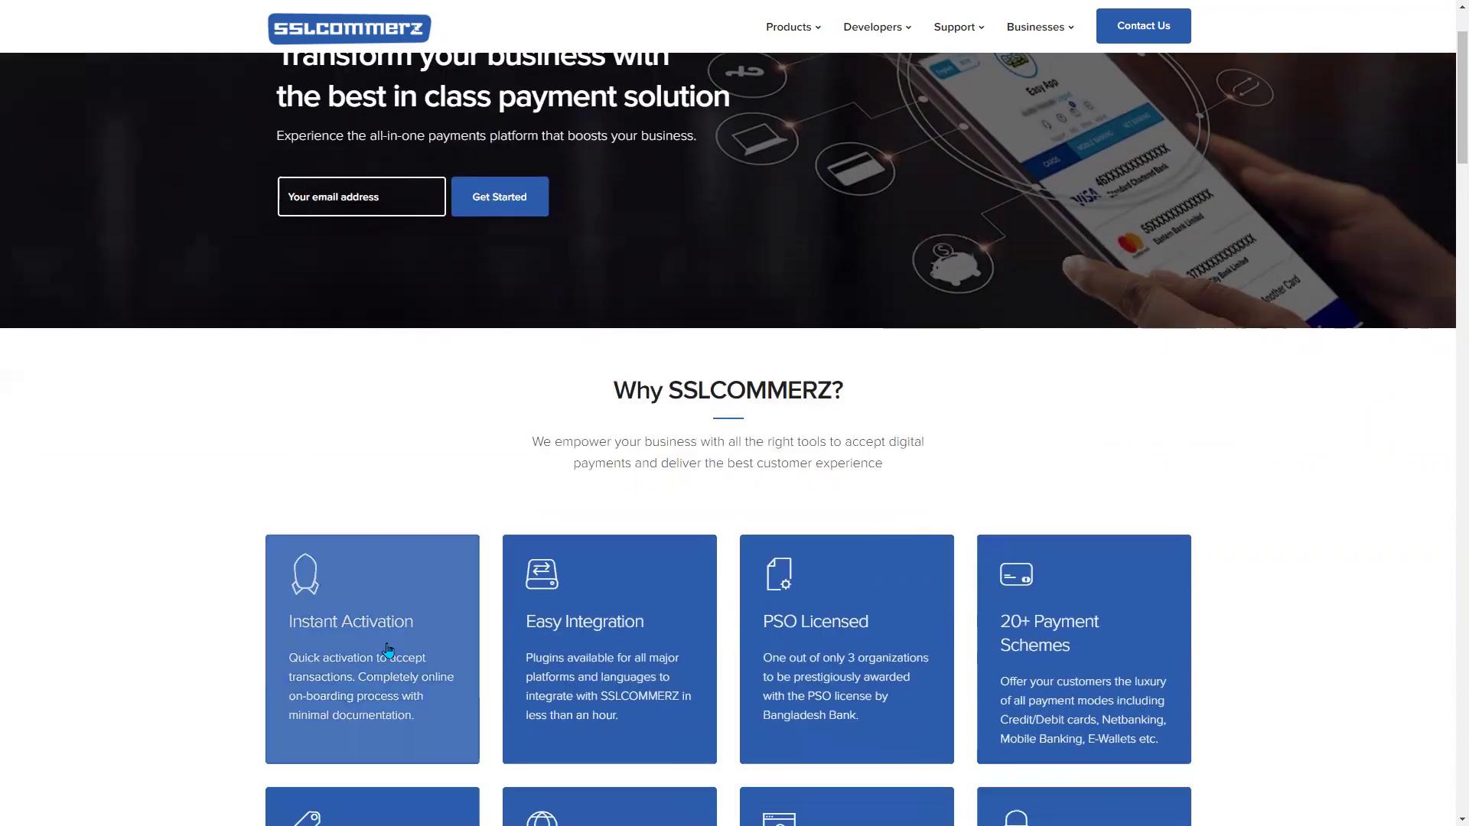
scroll(561, 314, up, 7)
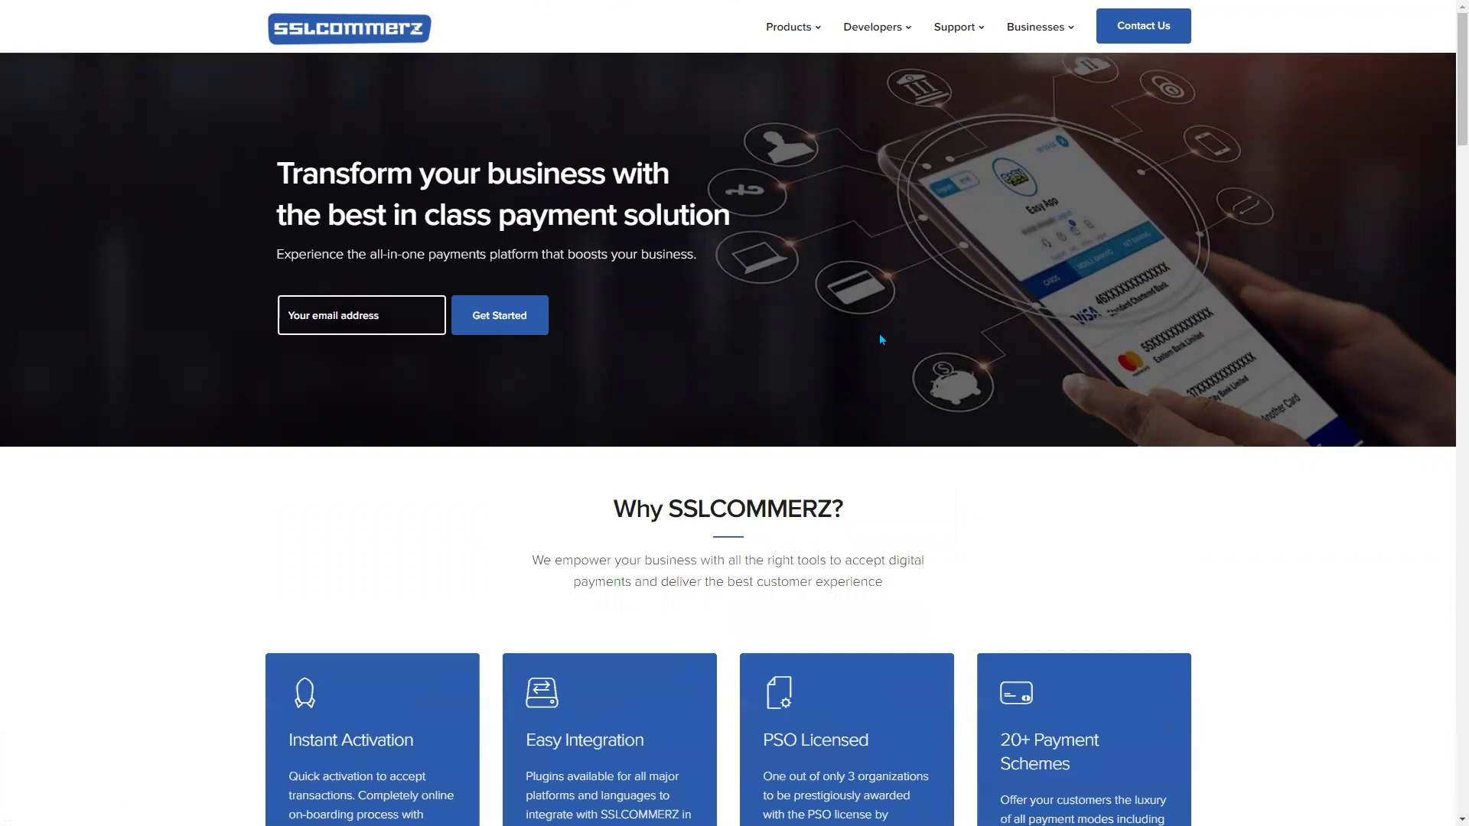
scroll(789, 298, down, 6)
scroll(250, 229, up, 6)
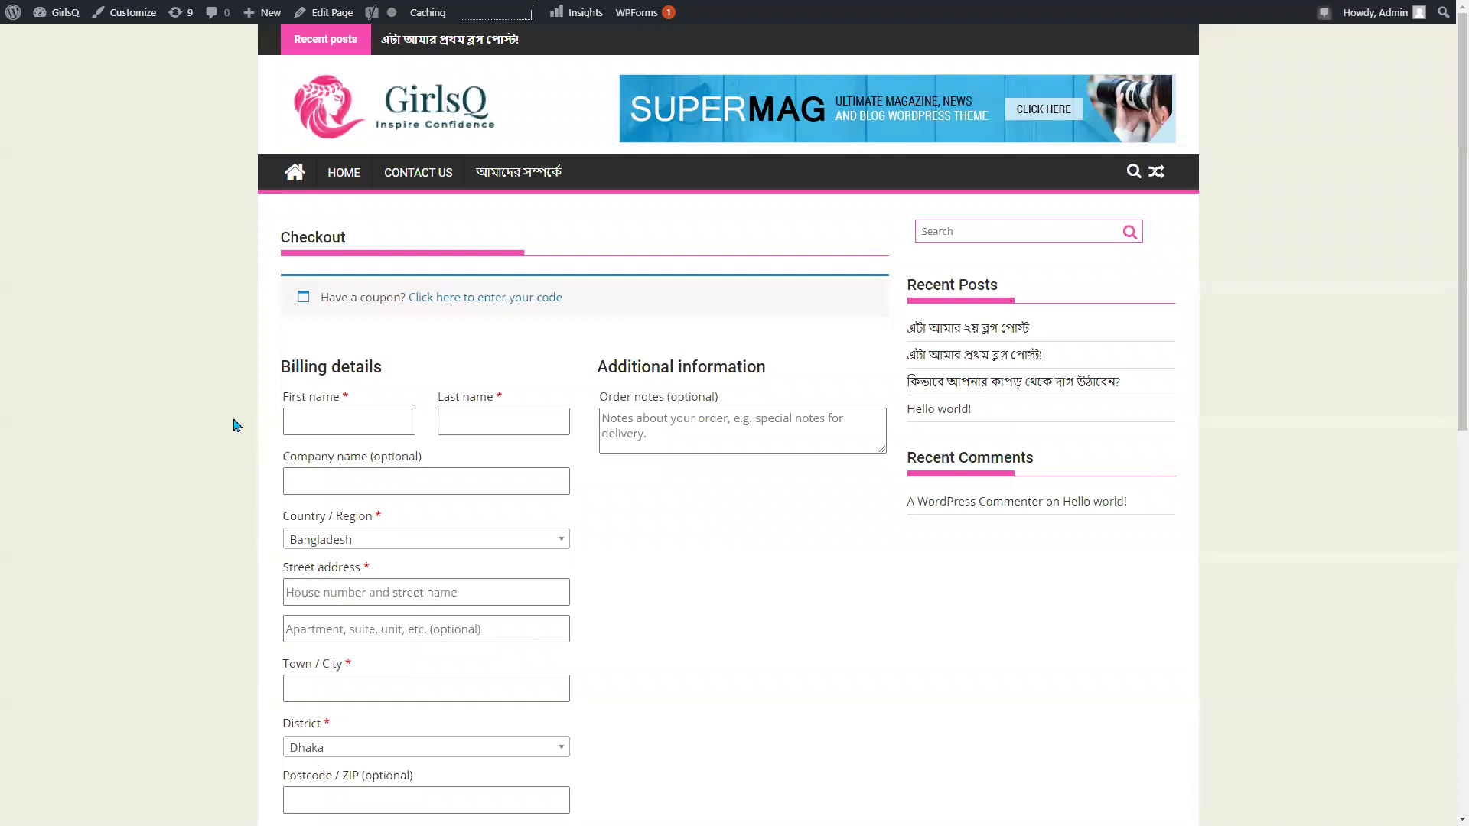
Scroll the checkout and clear the highlighted Cash on delivery text.
scroll(234, 426, down, 4)
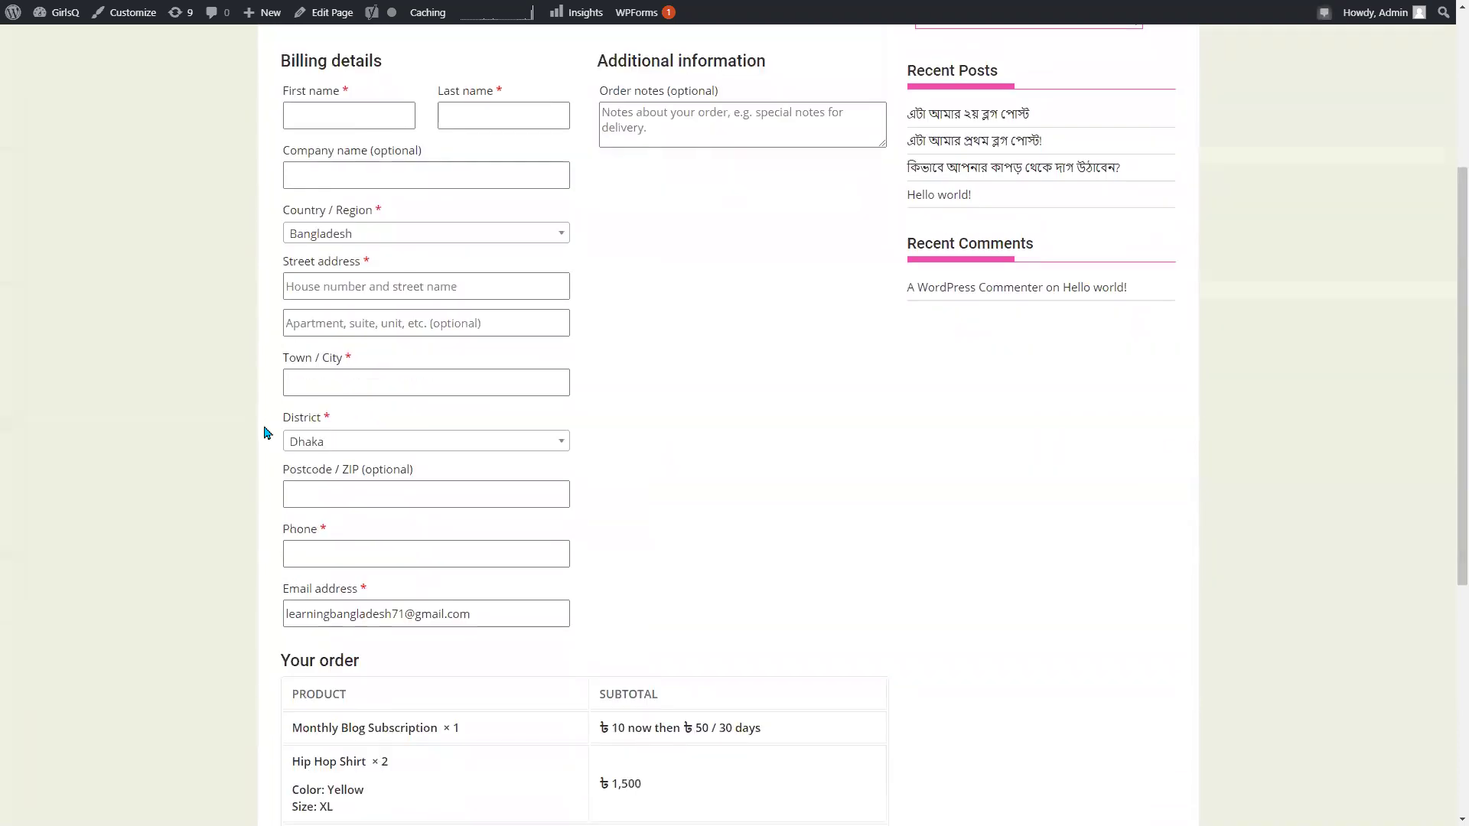
scroll(318, 429, down, 5)
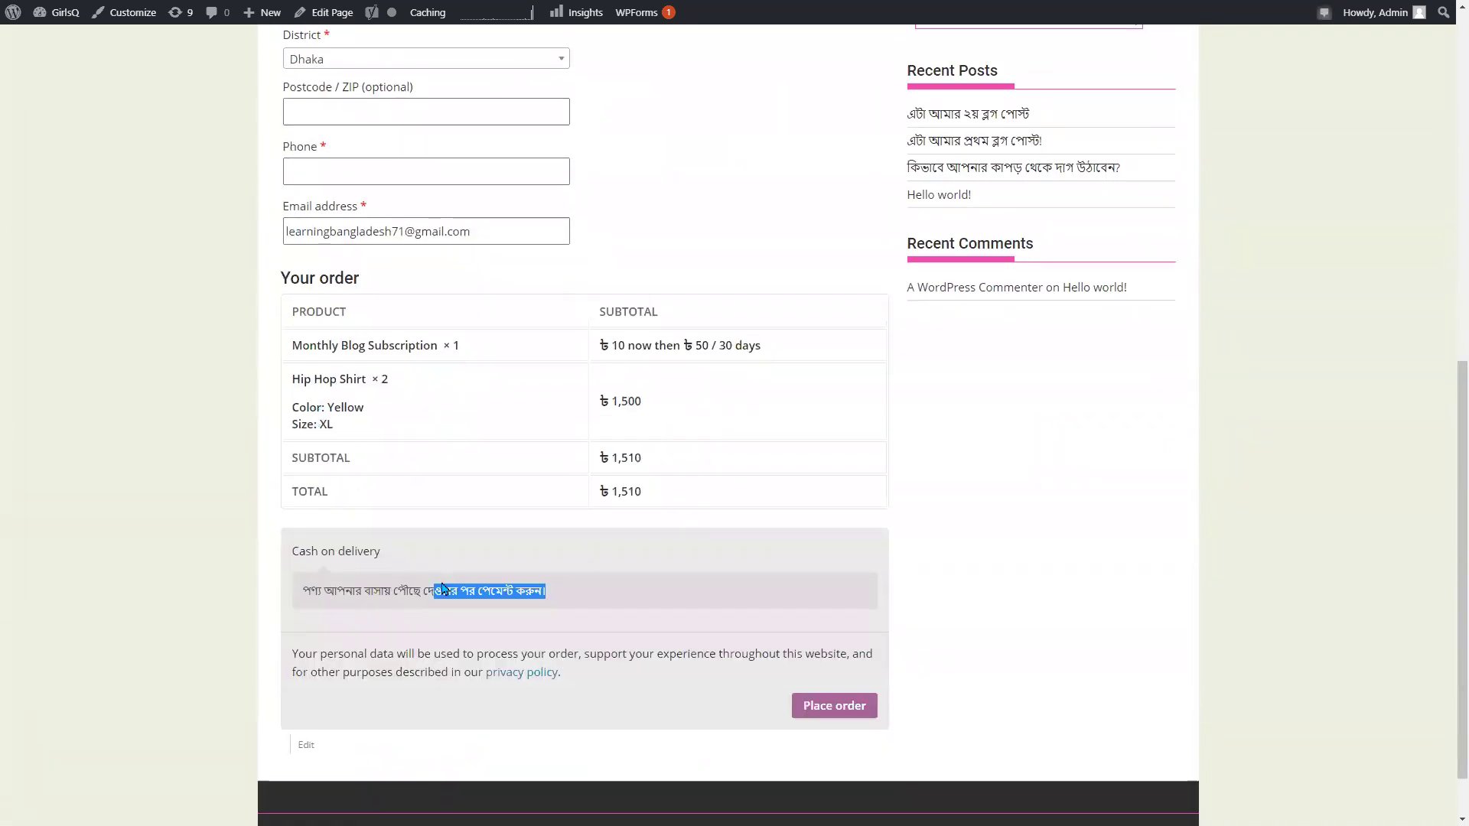
click(408, 593)
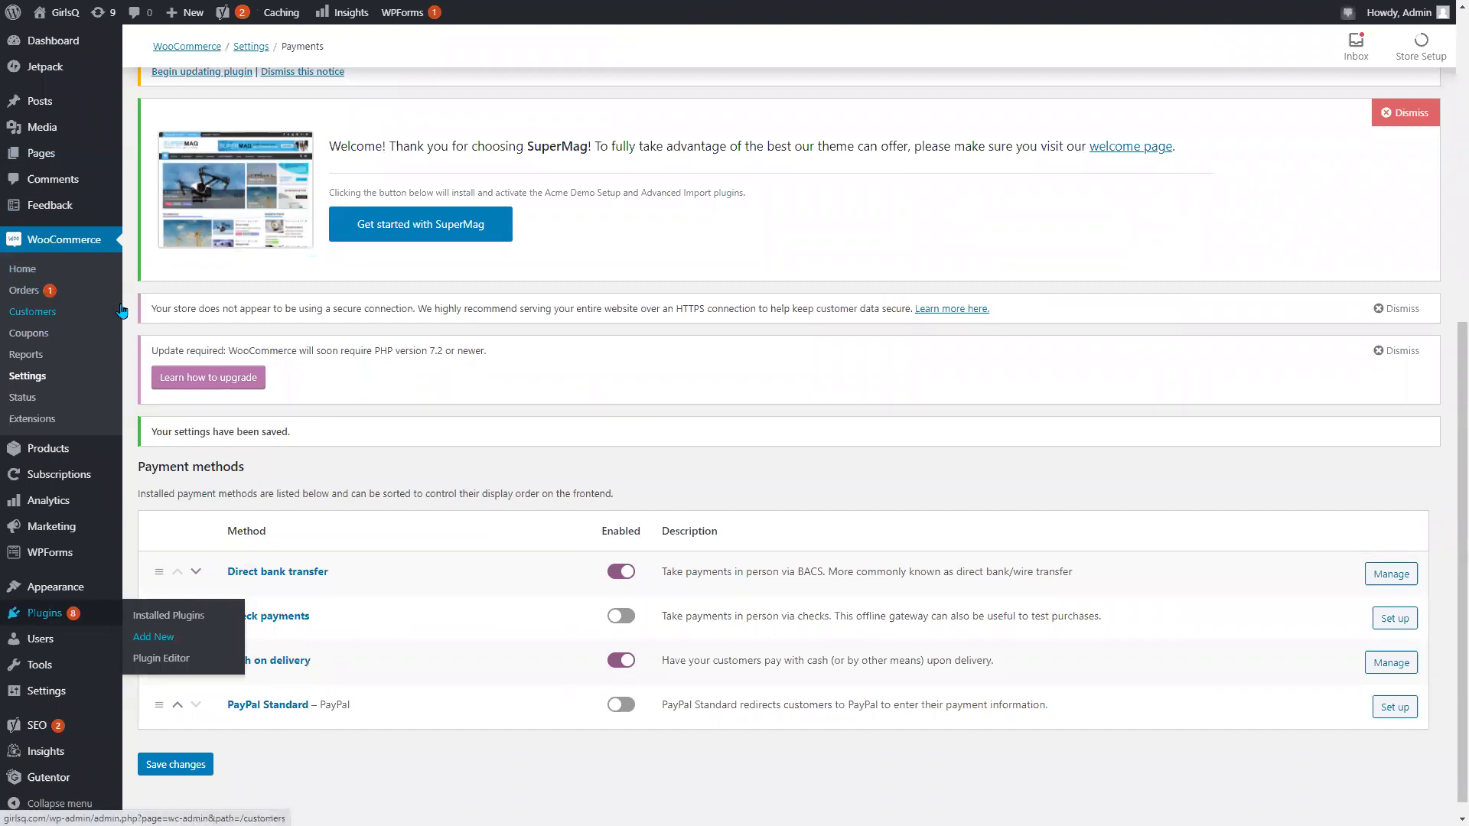
Open Plugins > Add New and search the plugin directory for bKash.
scroll(246, 331, down, 1)
mouse_move(95, 446)
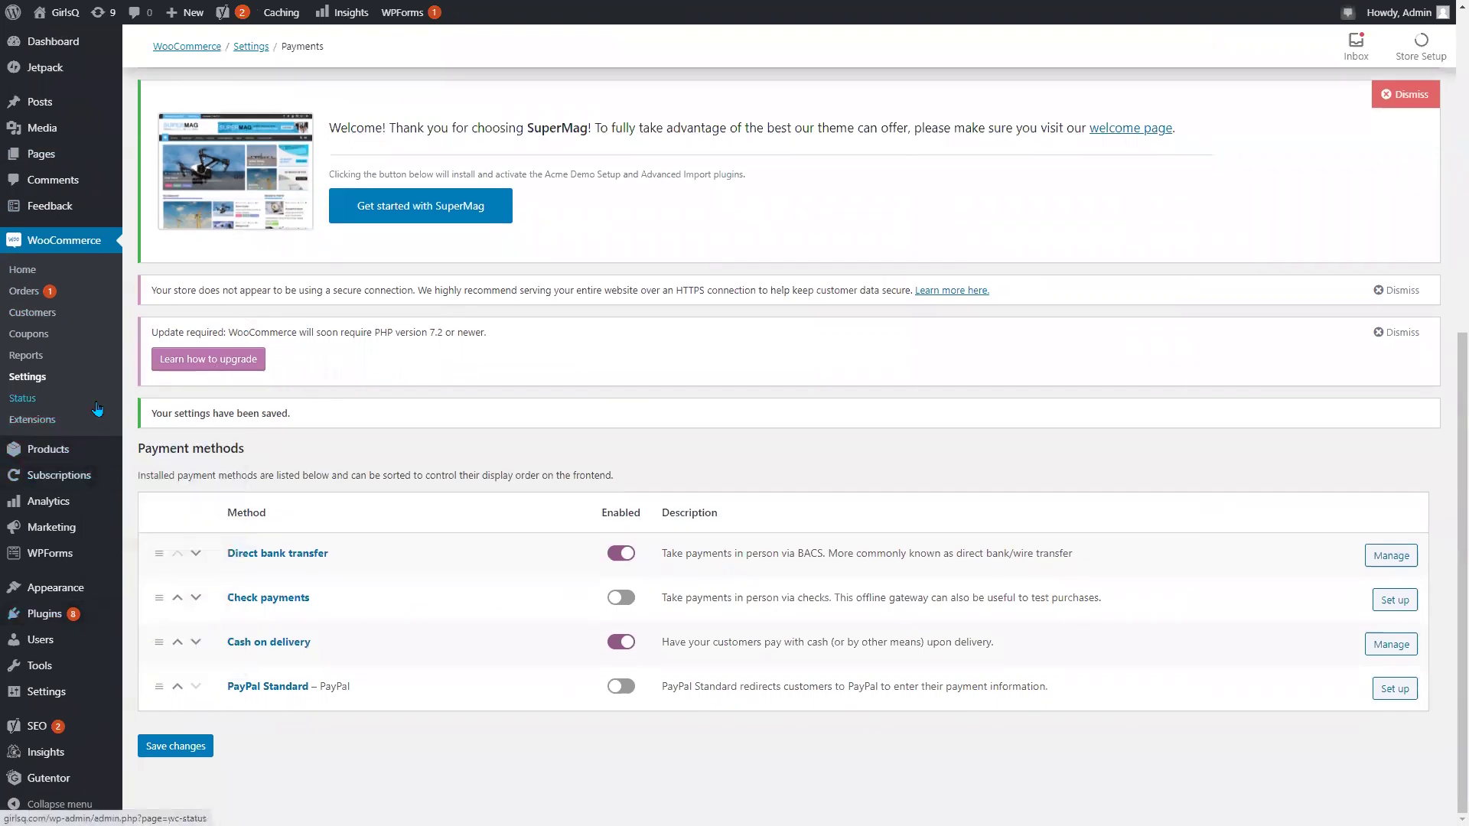
mouse_move(44, 620)
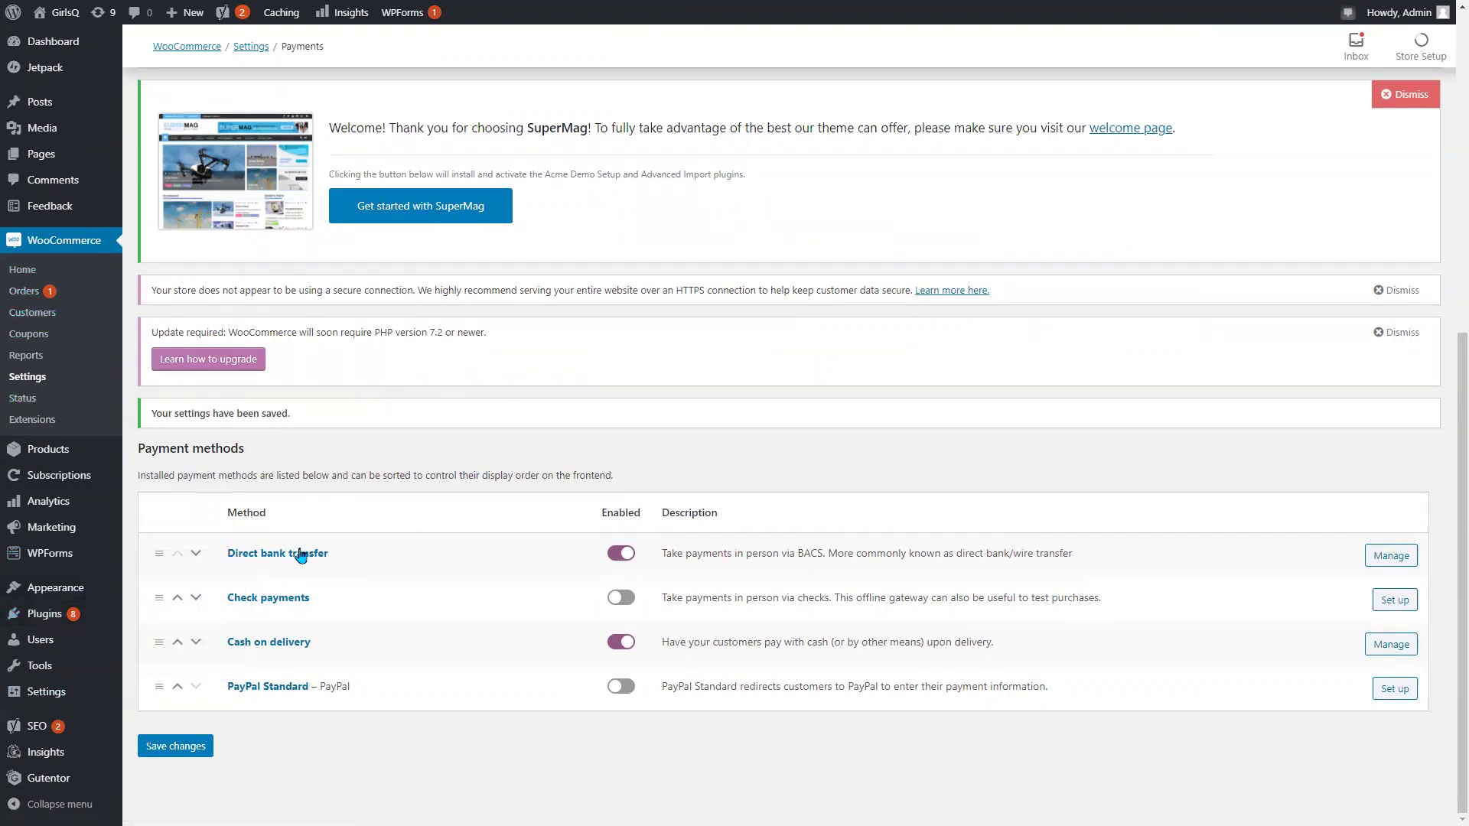
mouse_move(112, 620)
click(154, 641)
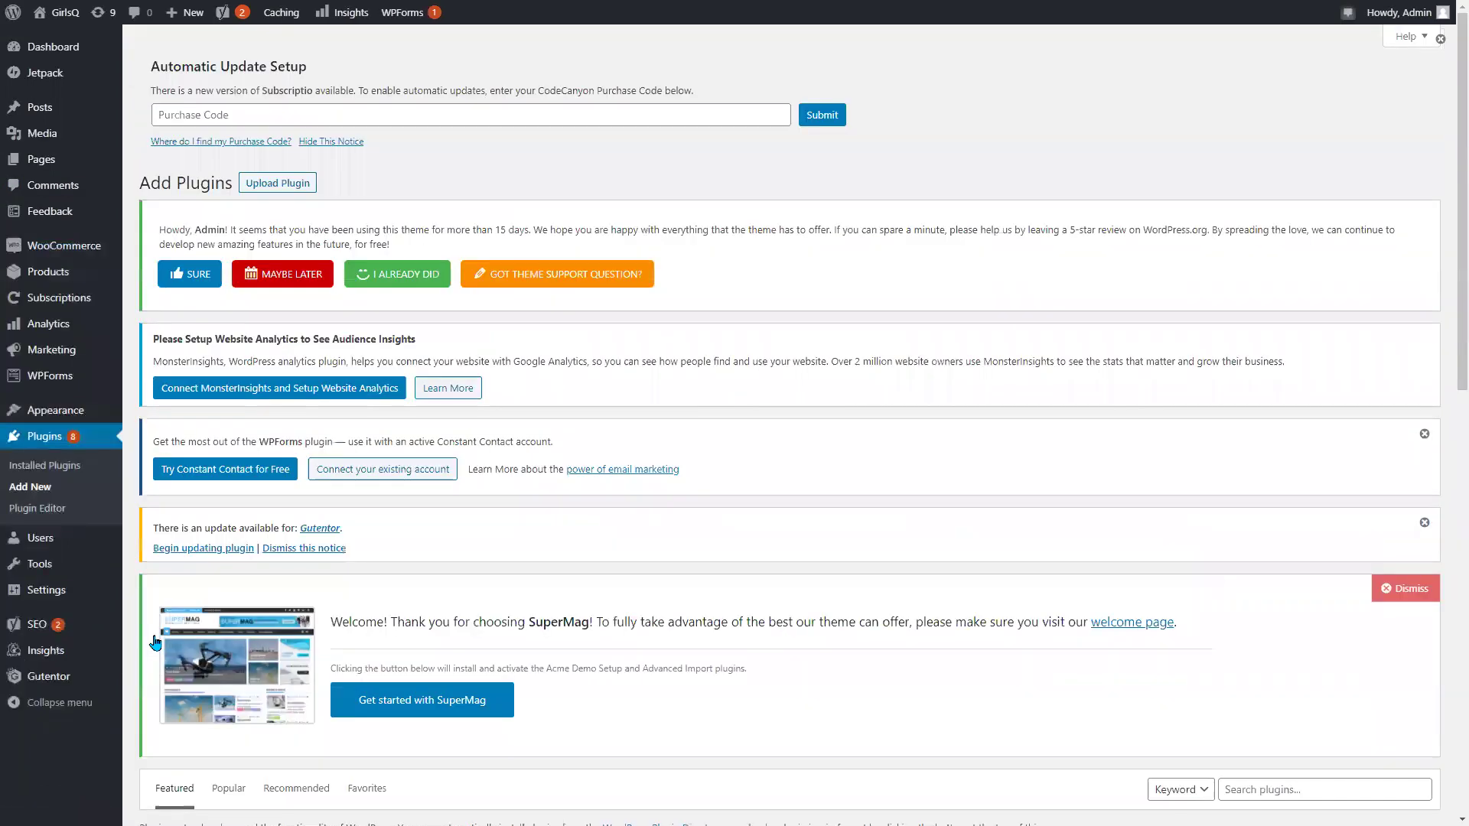
scroll(878, 403, down, 6)
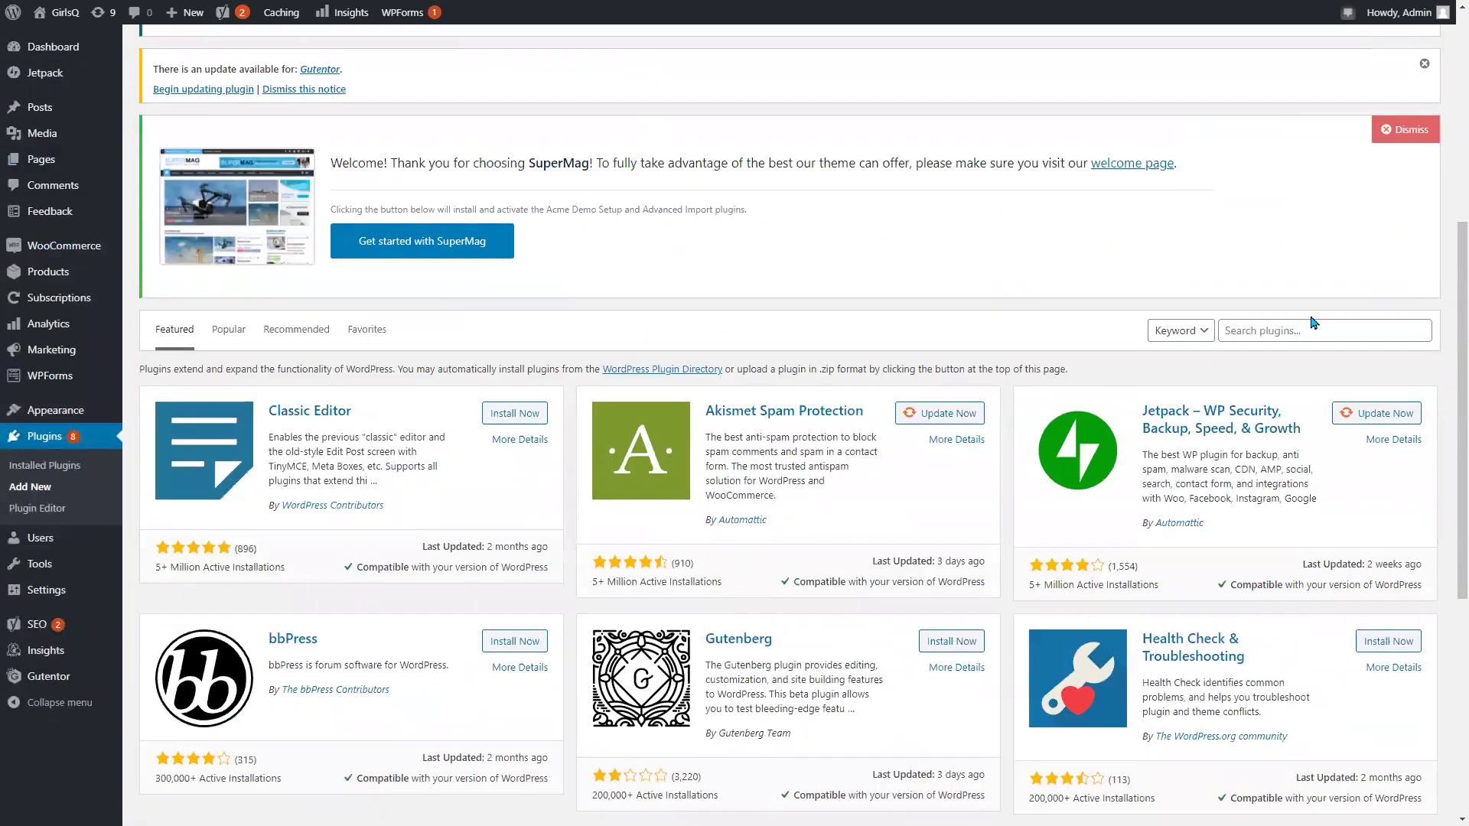
click(1300, 327)
text(bkoia)
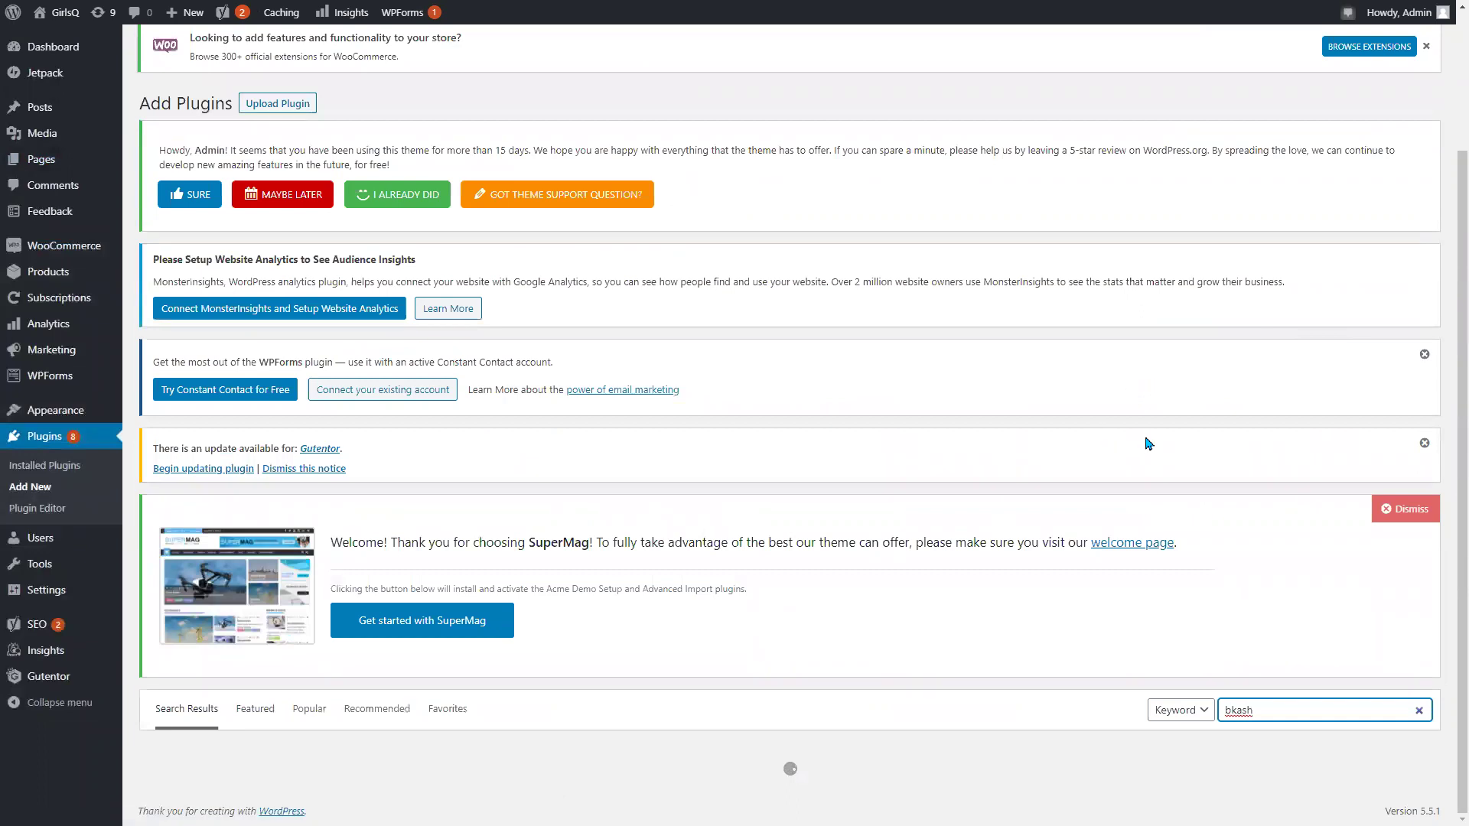
Compare the top bKash results' installation counts, ratings and last-updated dates.
scroll(1148, 444, down, 5)
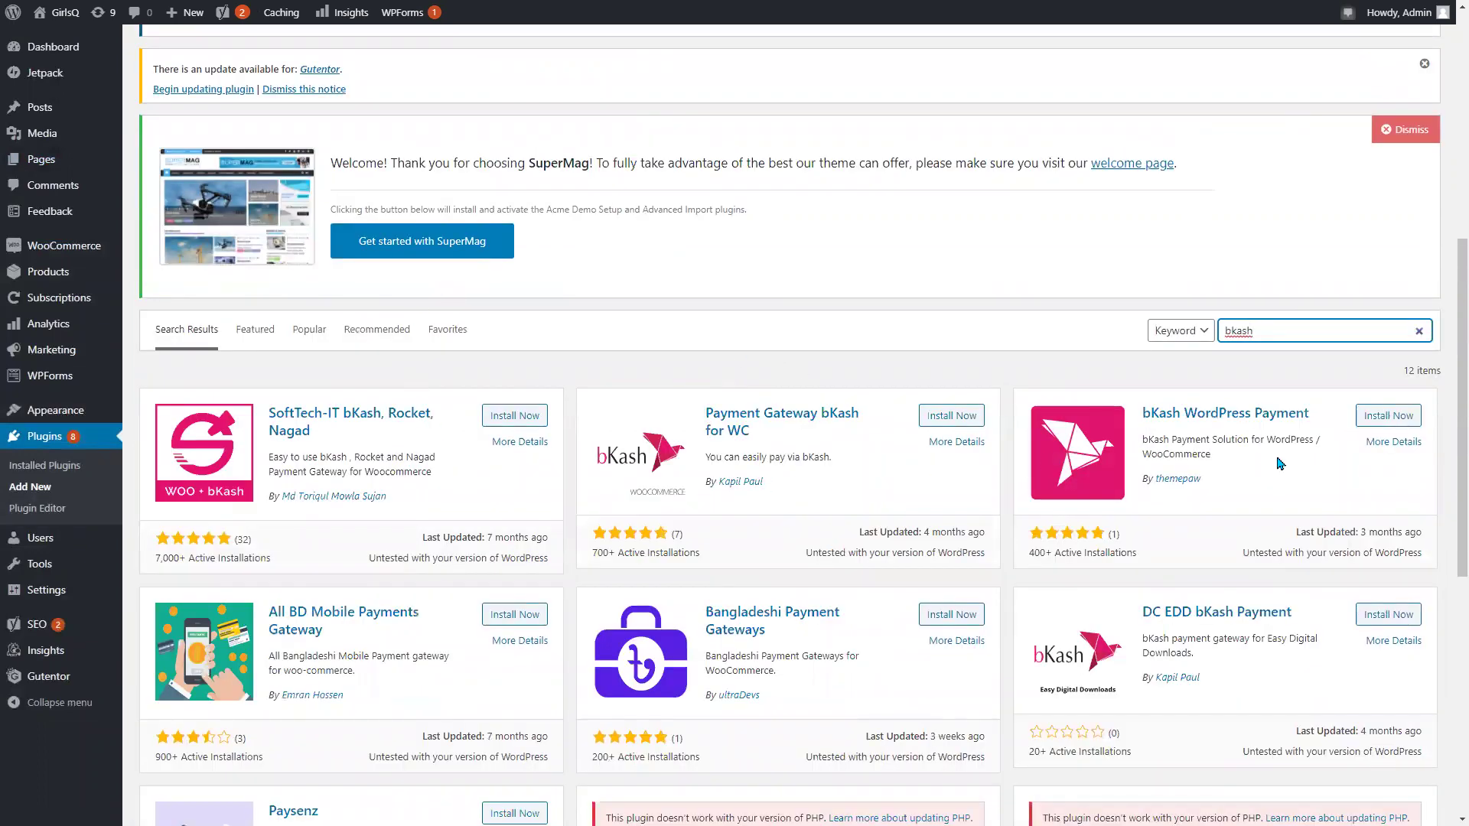
scroll(1182, 468, down, 1)
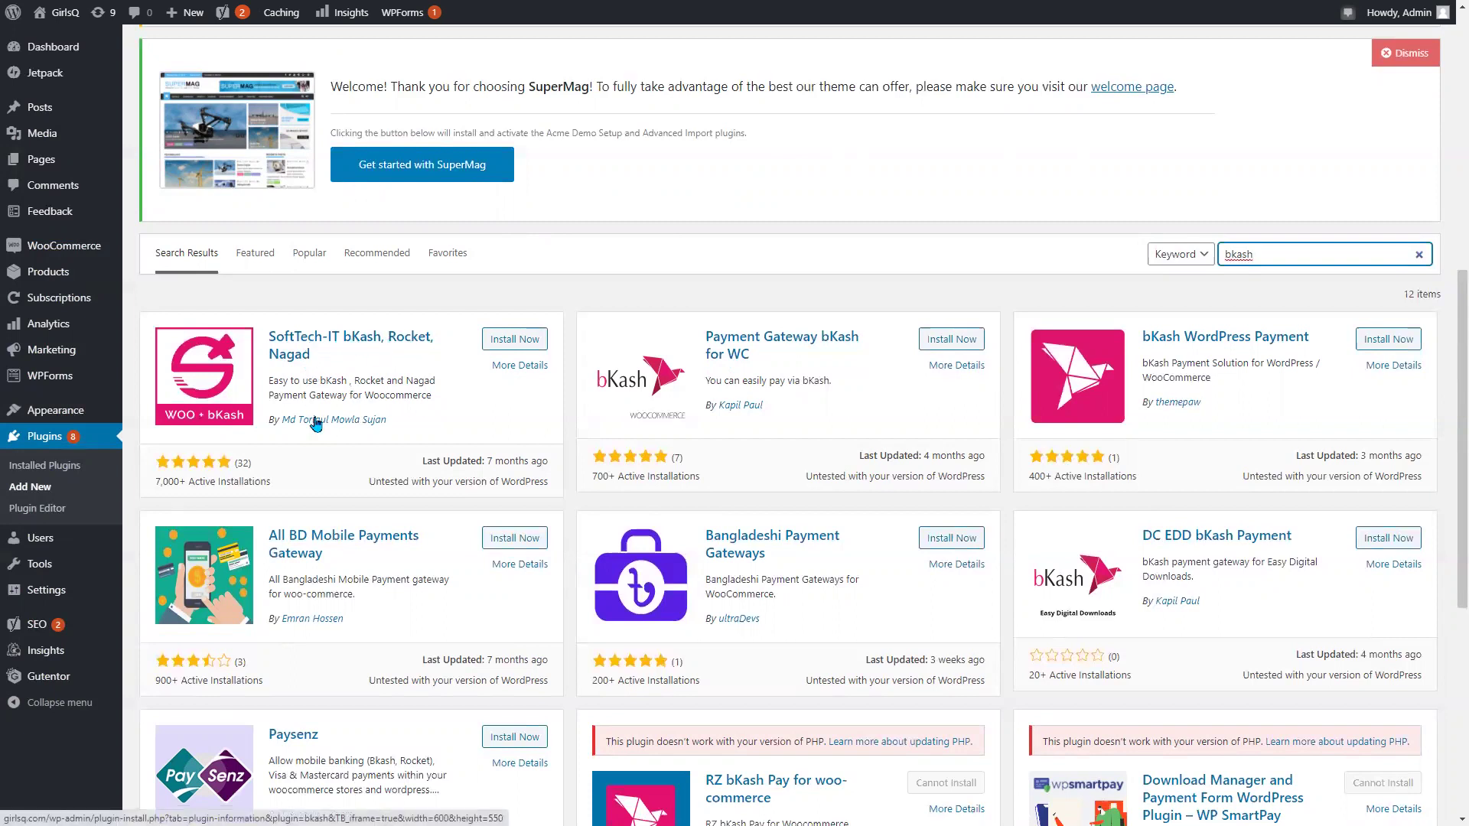
scroll(314, 421, down, 1)
scroll(472, 326, down, 1)
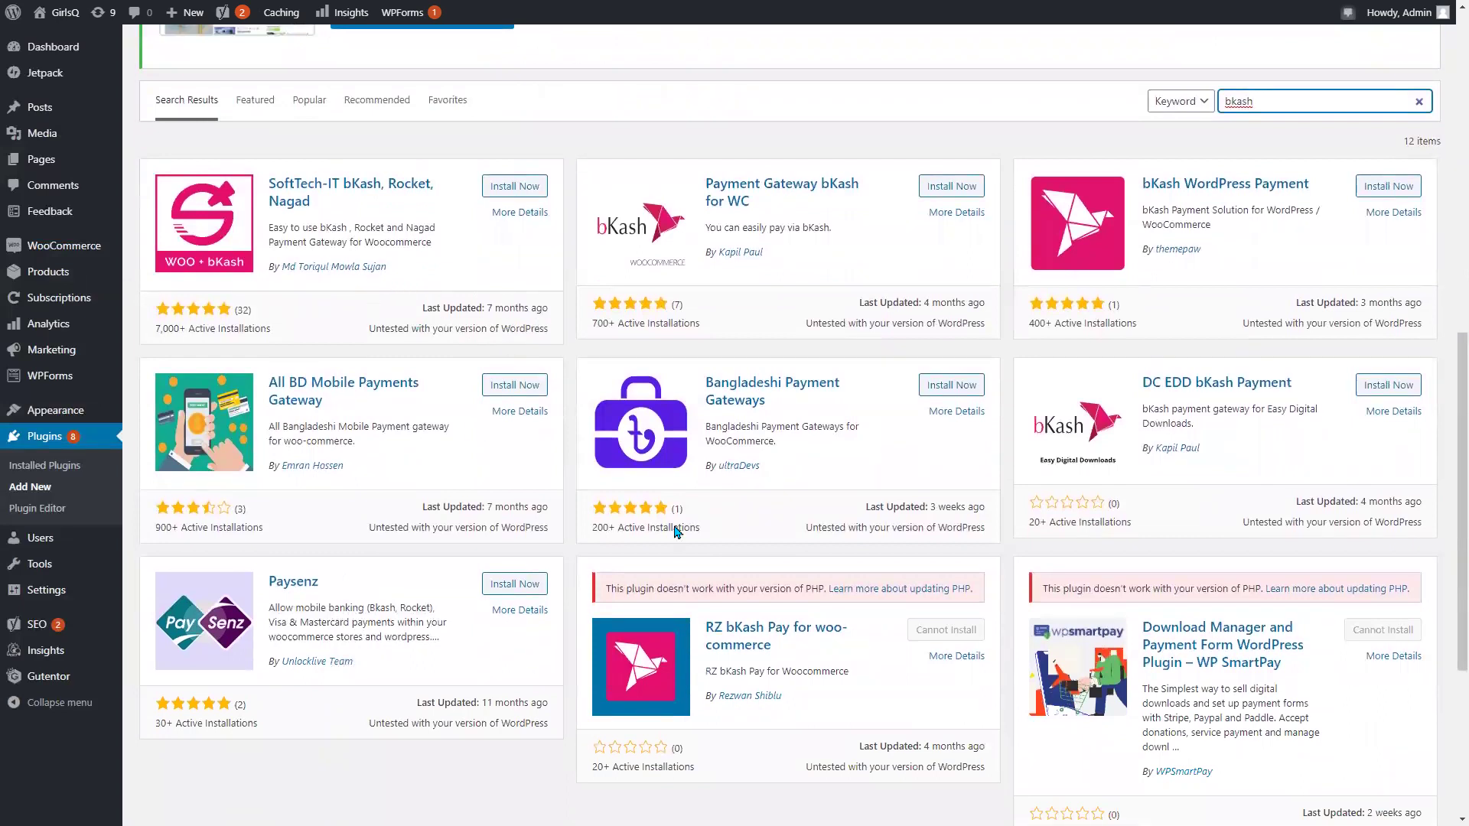
scroll(424, 323, up, 3)
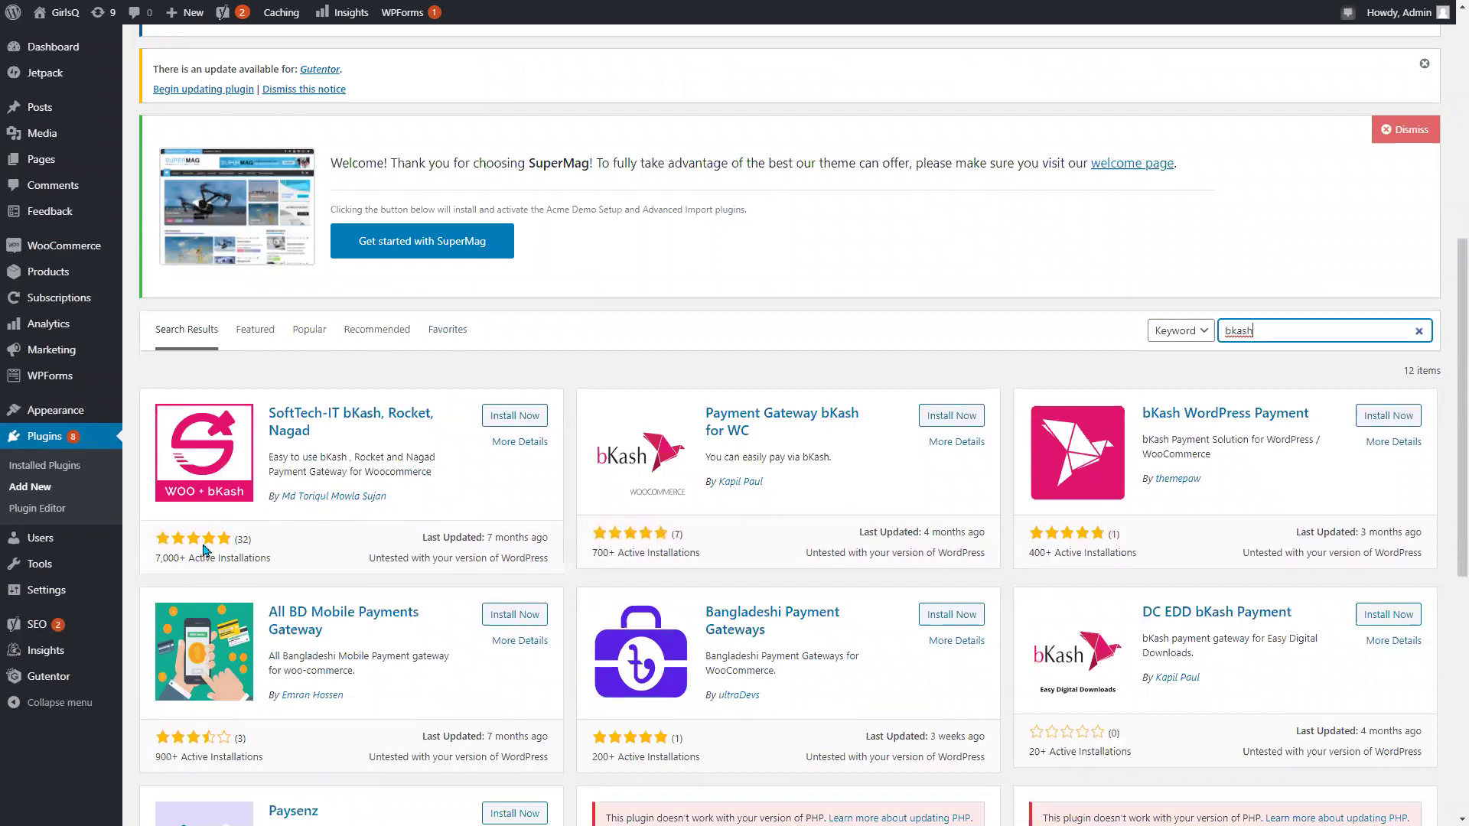
drag(169, 560, 257, 559)
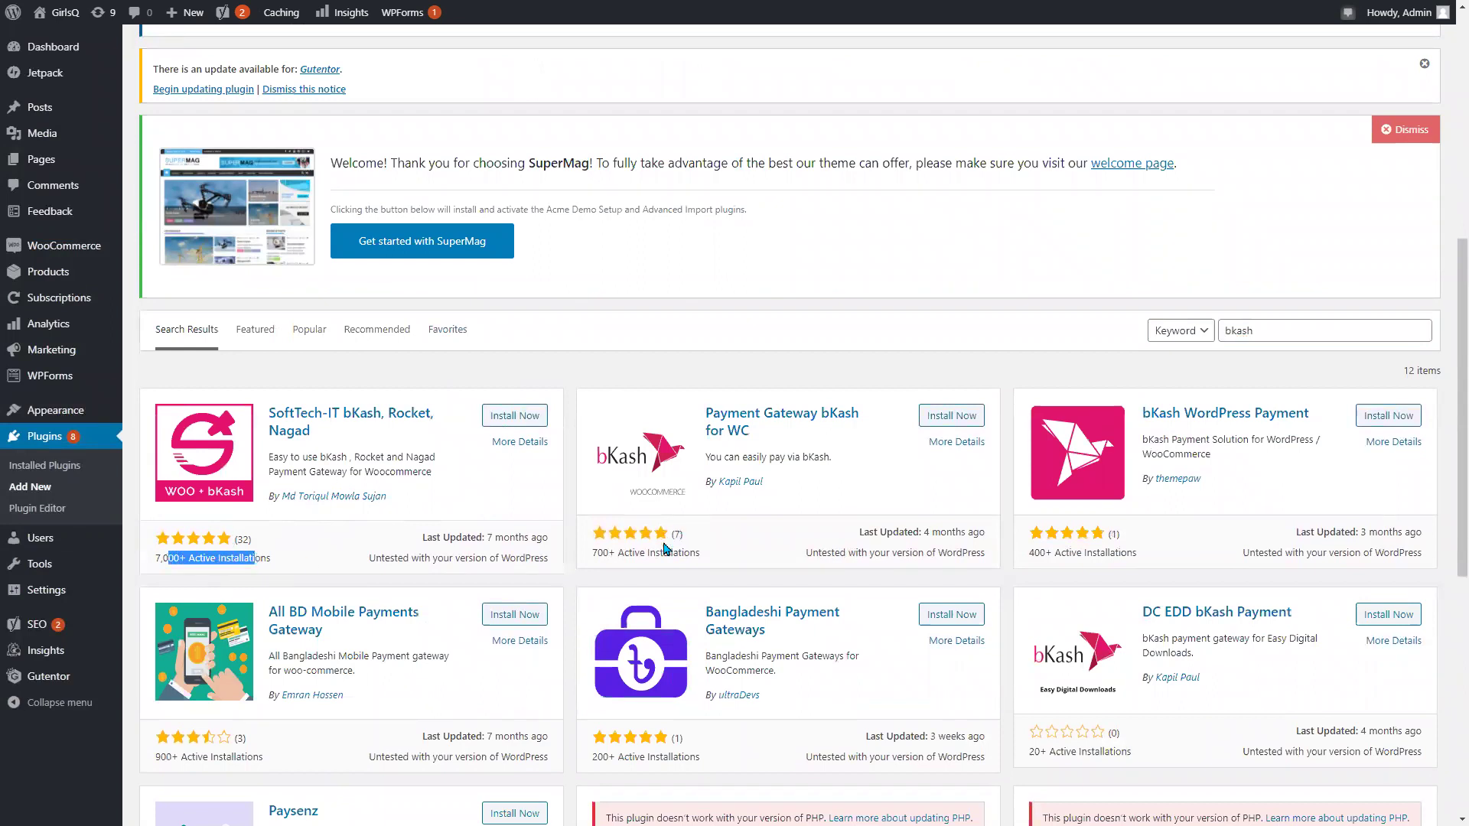
drag(1108, 533, 993, 566)
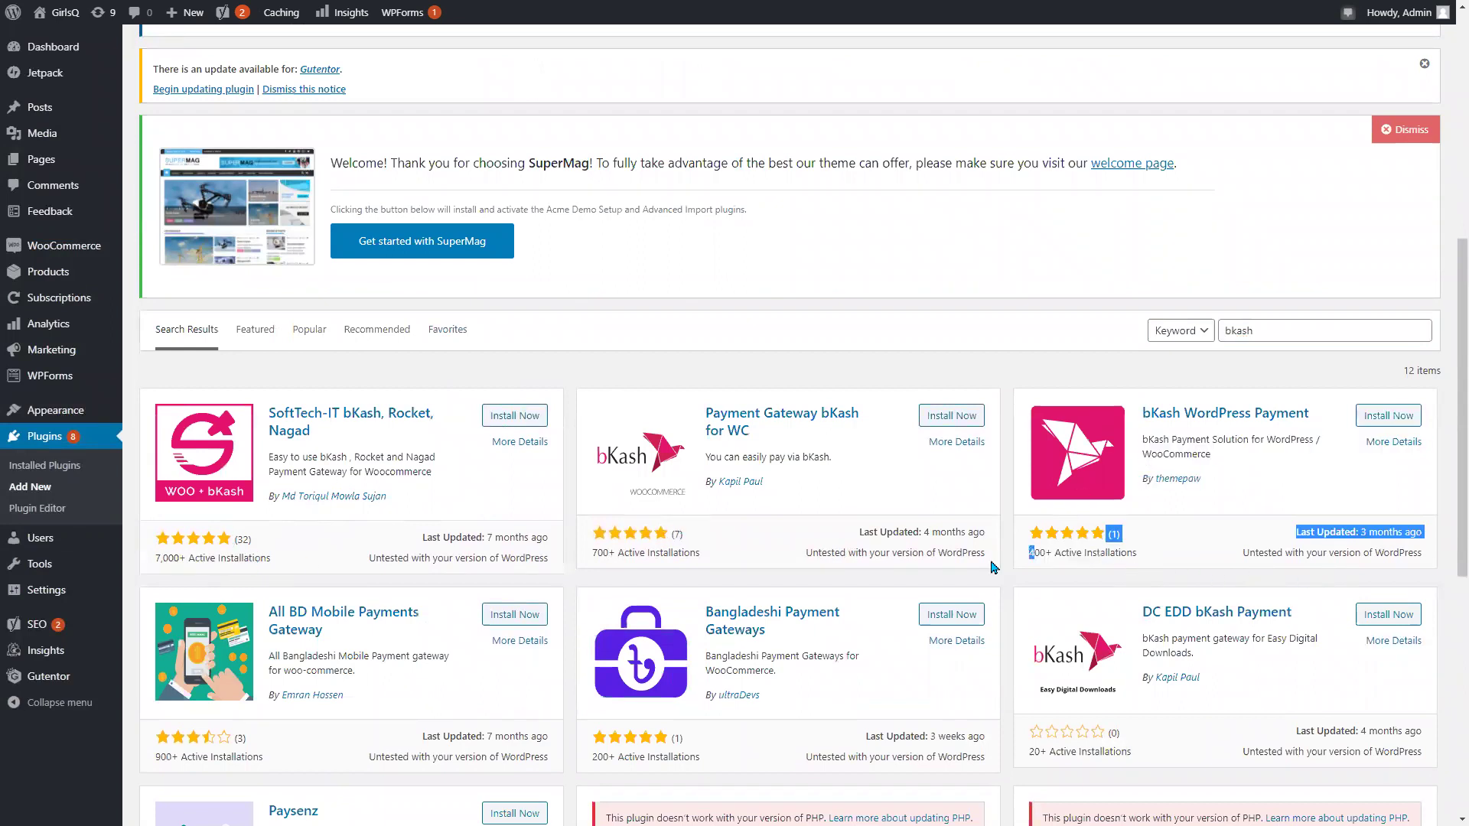
click(1132, 544)
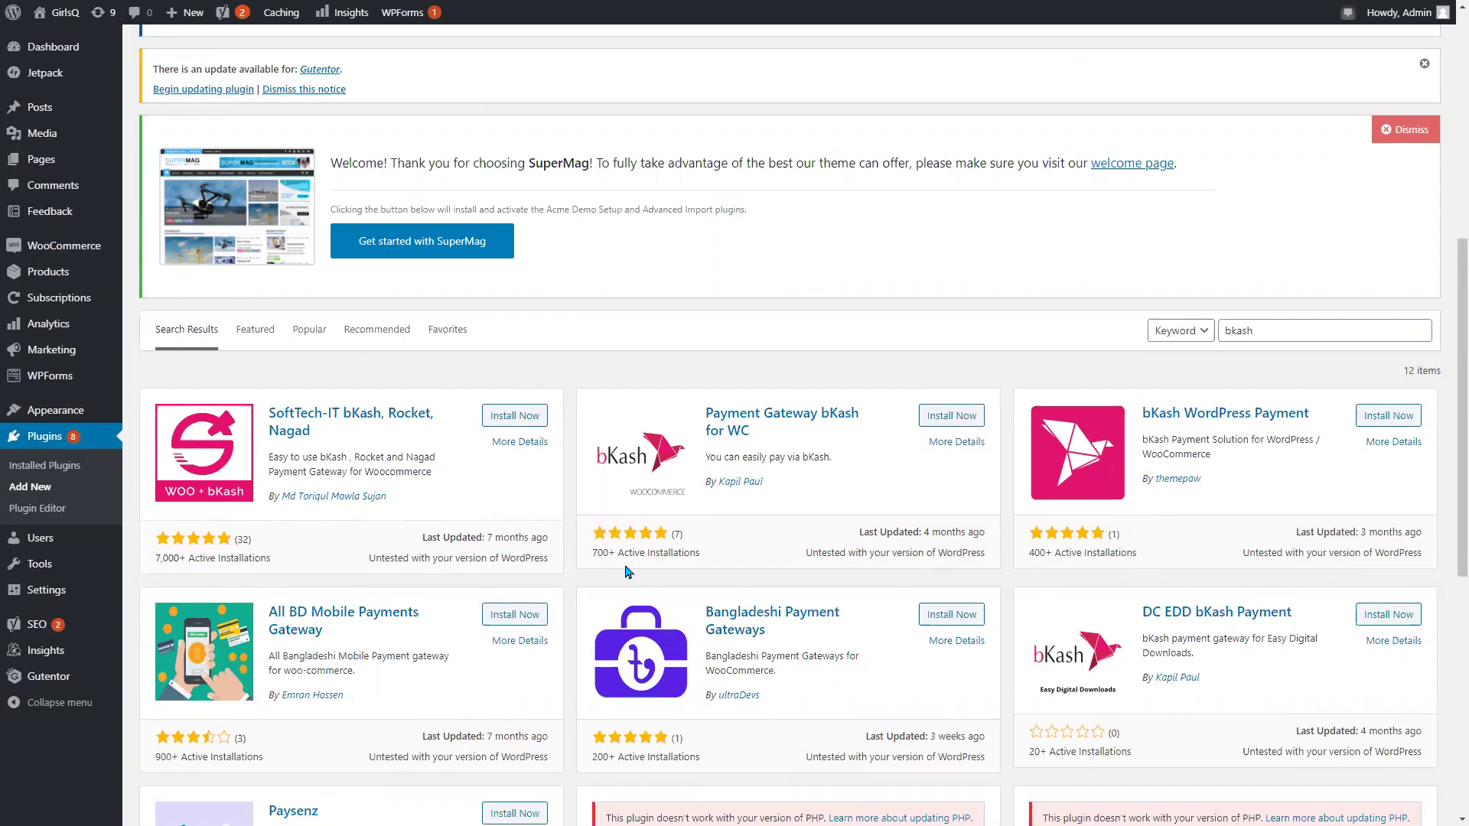
drag(667, 534, 708, 563)
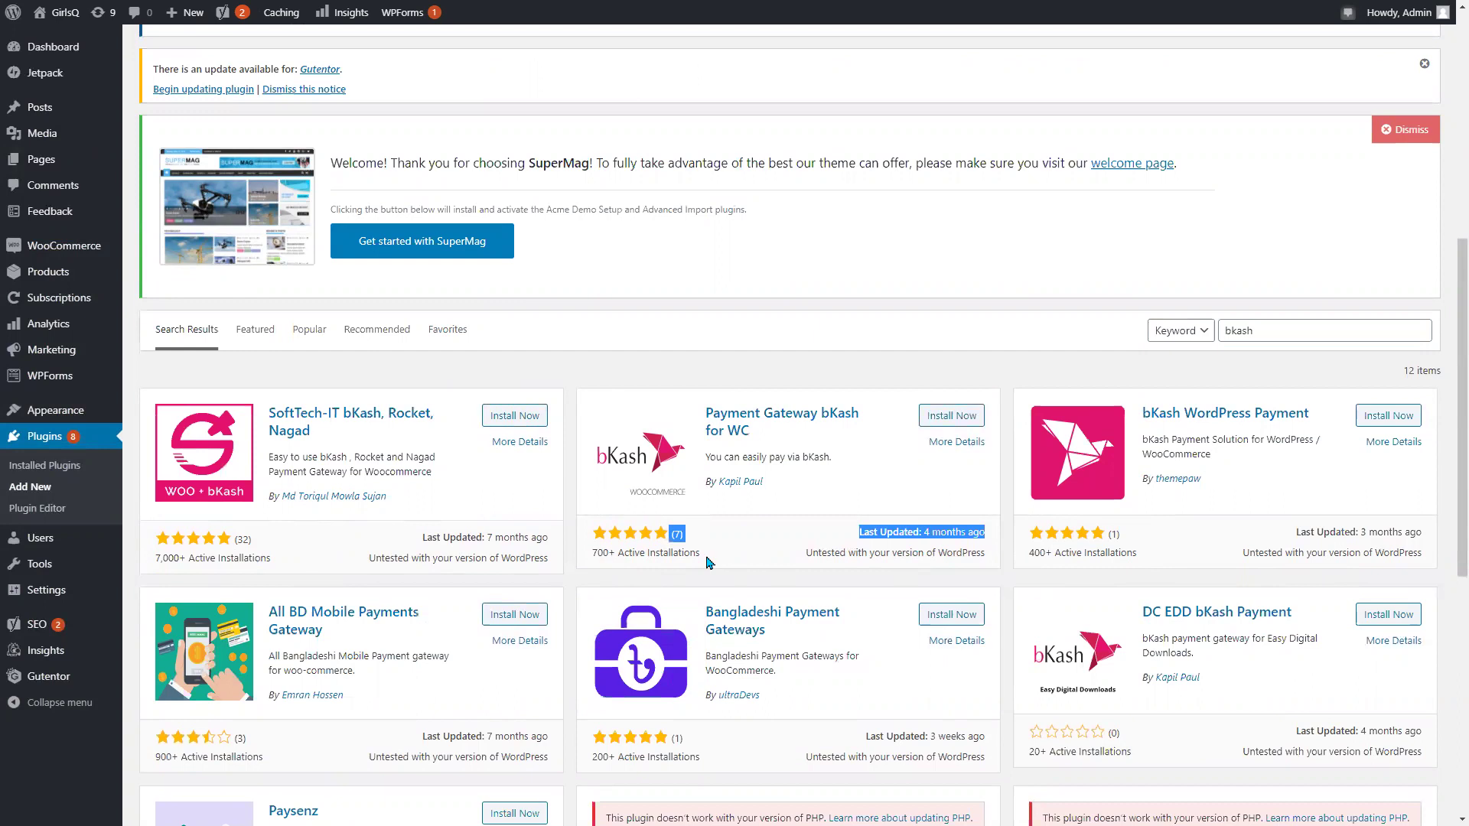
drag(156, 558, 196, 570)
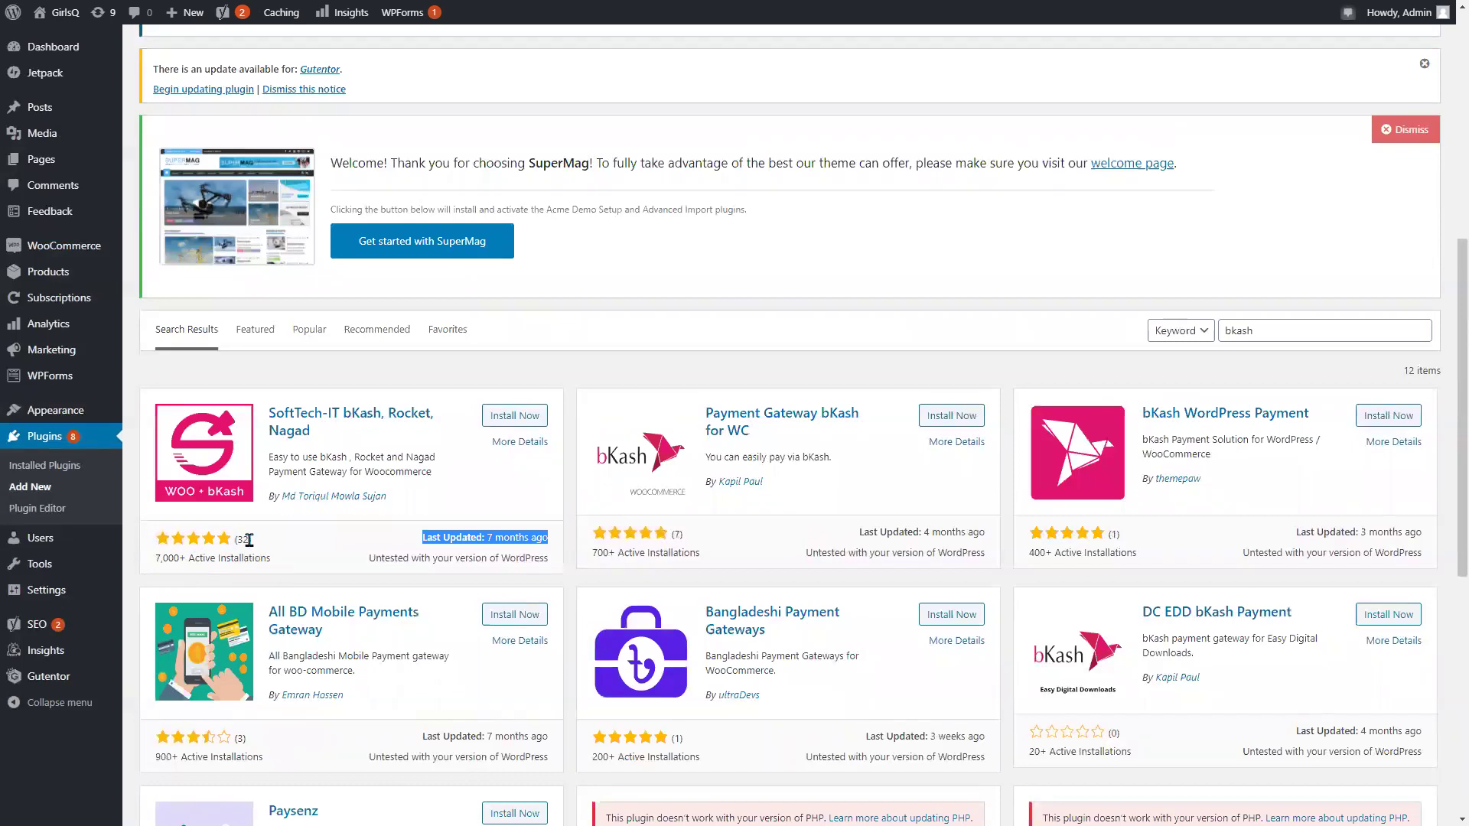
Install and activate the SoftTech-IT bKash, Rocket, Nagad plugin.
click(343, 553)
click(504, 421)
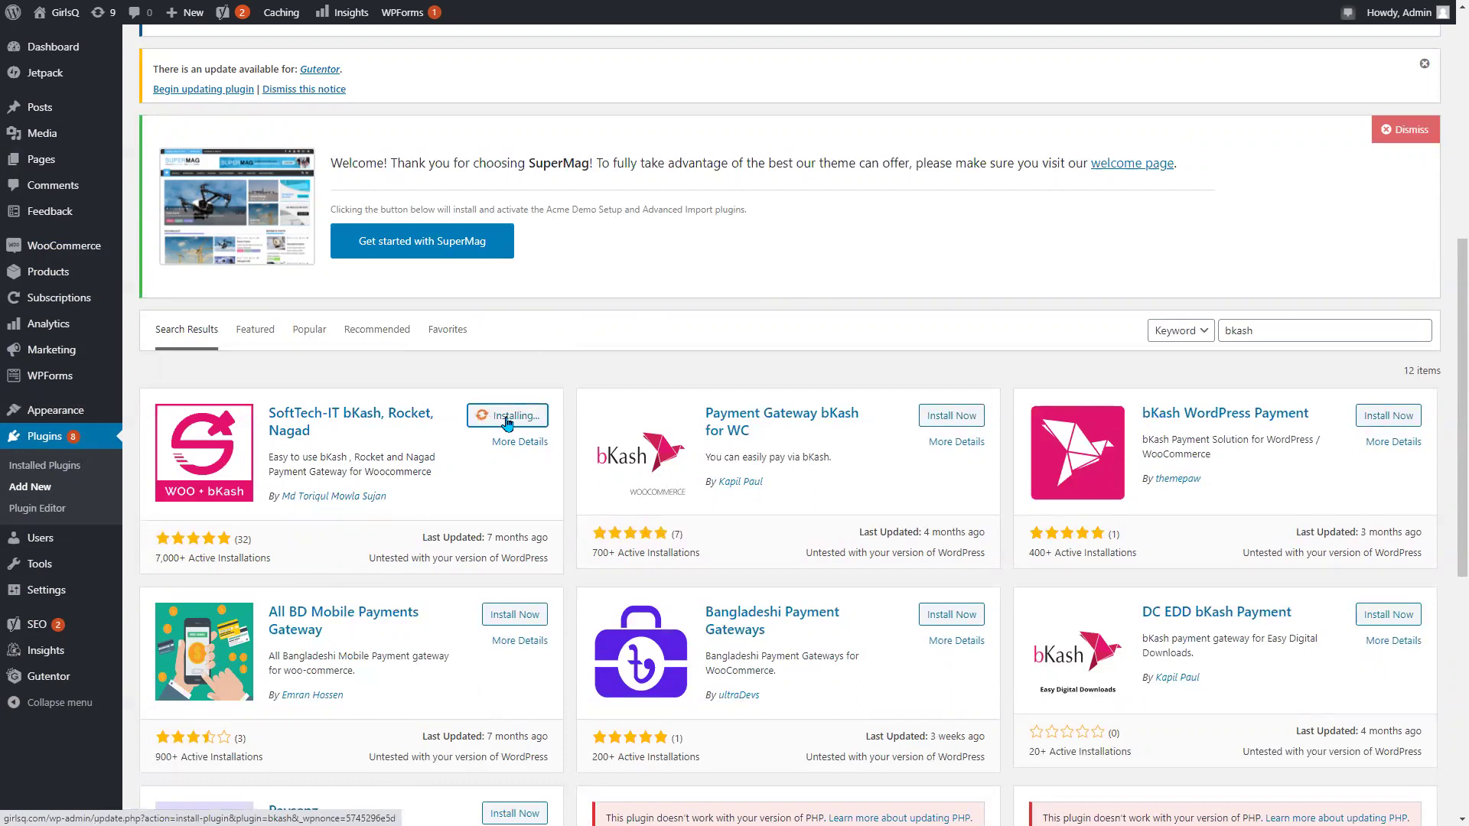
scroll(564, 329, up, 3)
scroll(564, 348, down, 1)
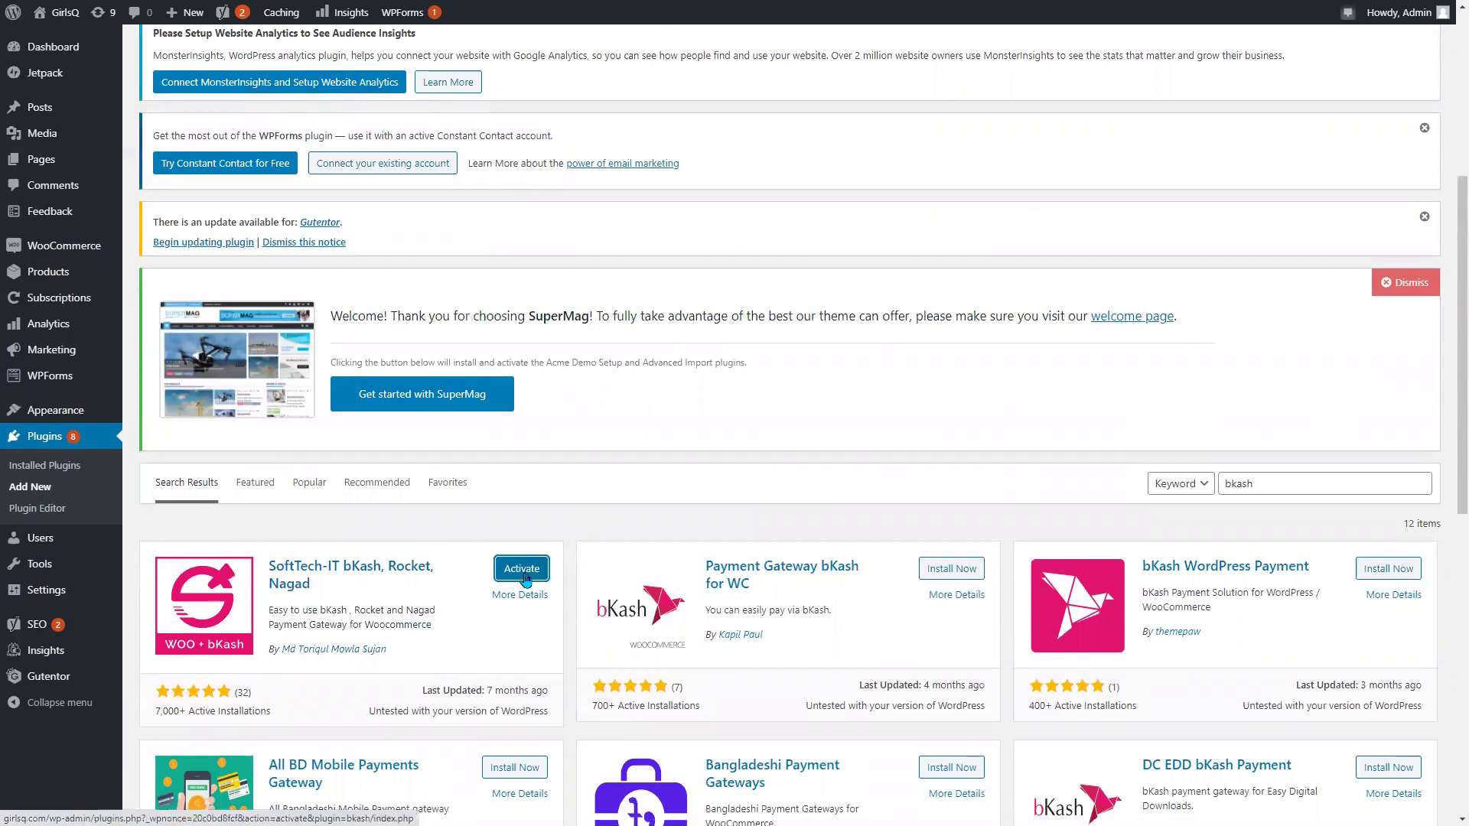
click(521, 572)
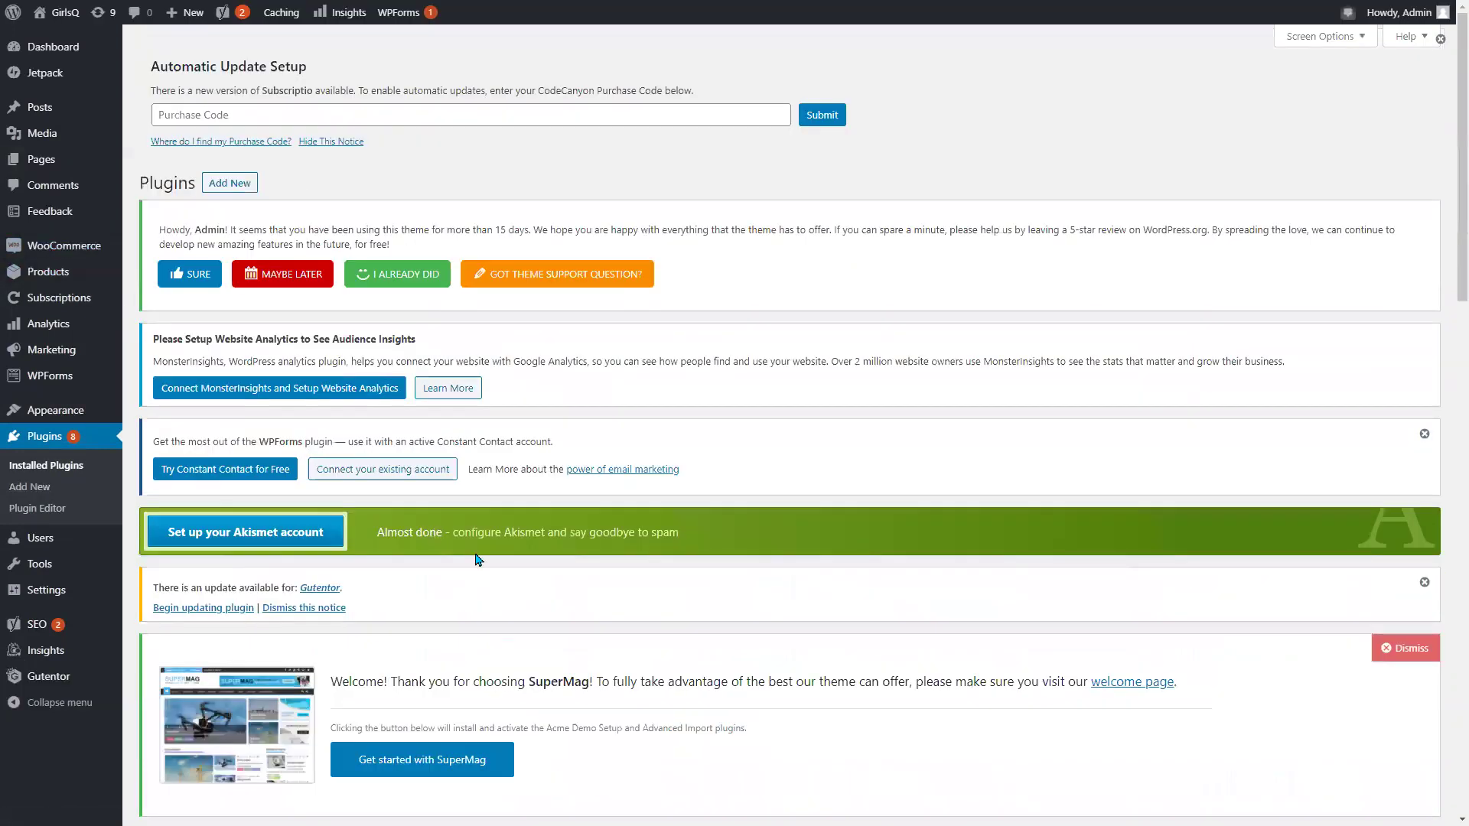
mouse_move(65, 256)
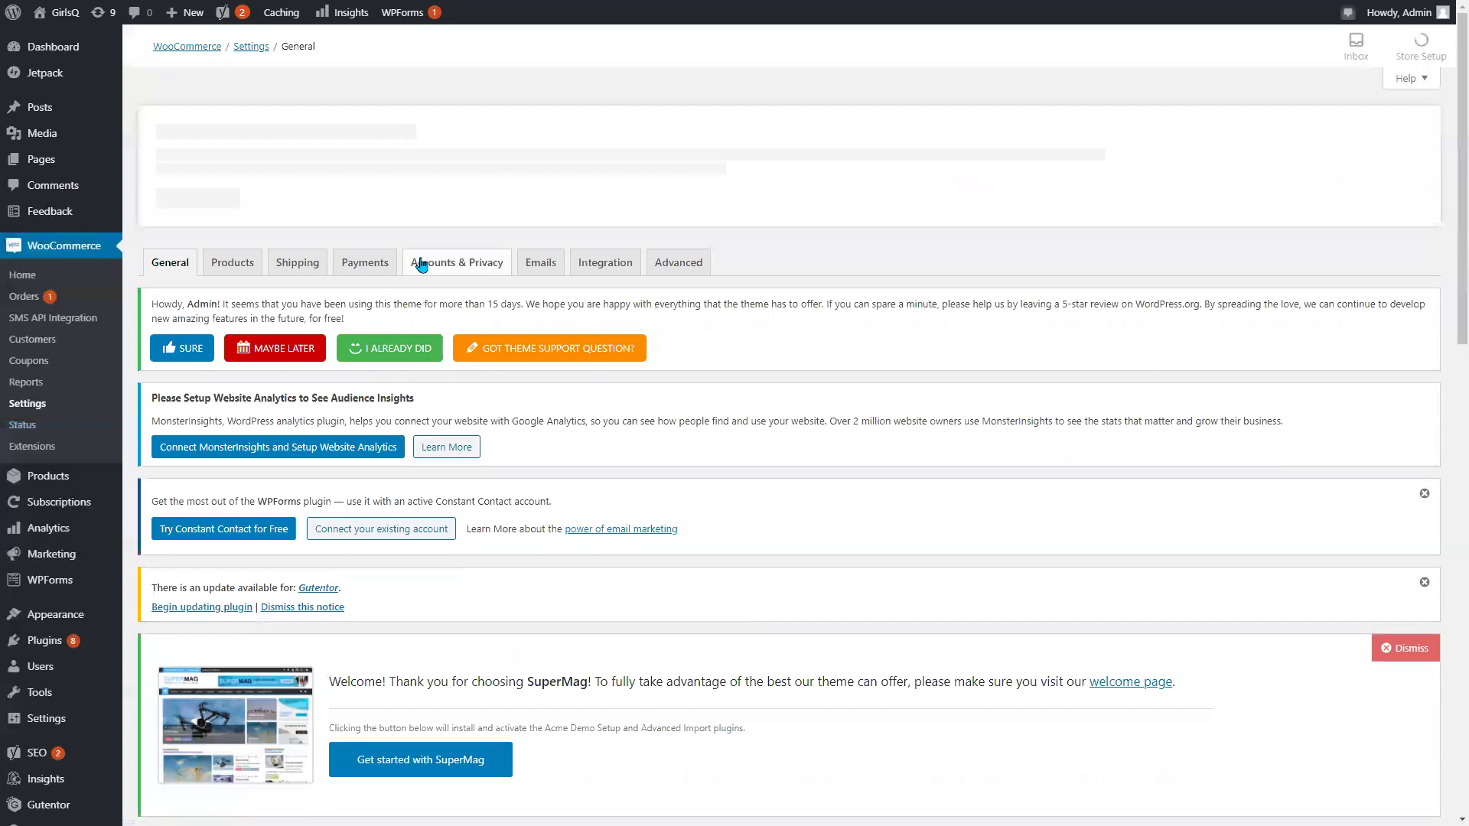
Open the Payments tab and scroll to the methods table showing bKash, Rocket and Nagad enabled.
click(357, 271)
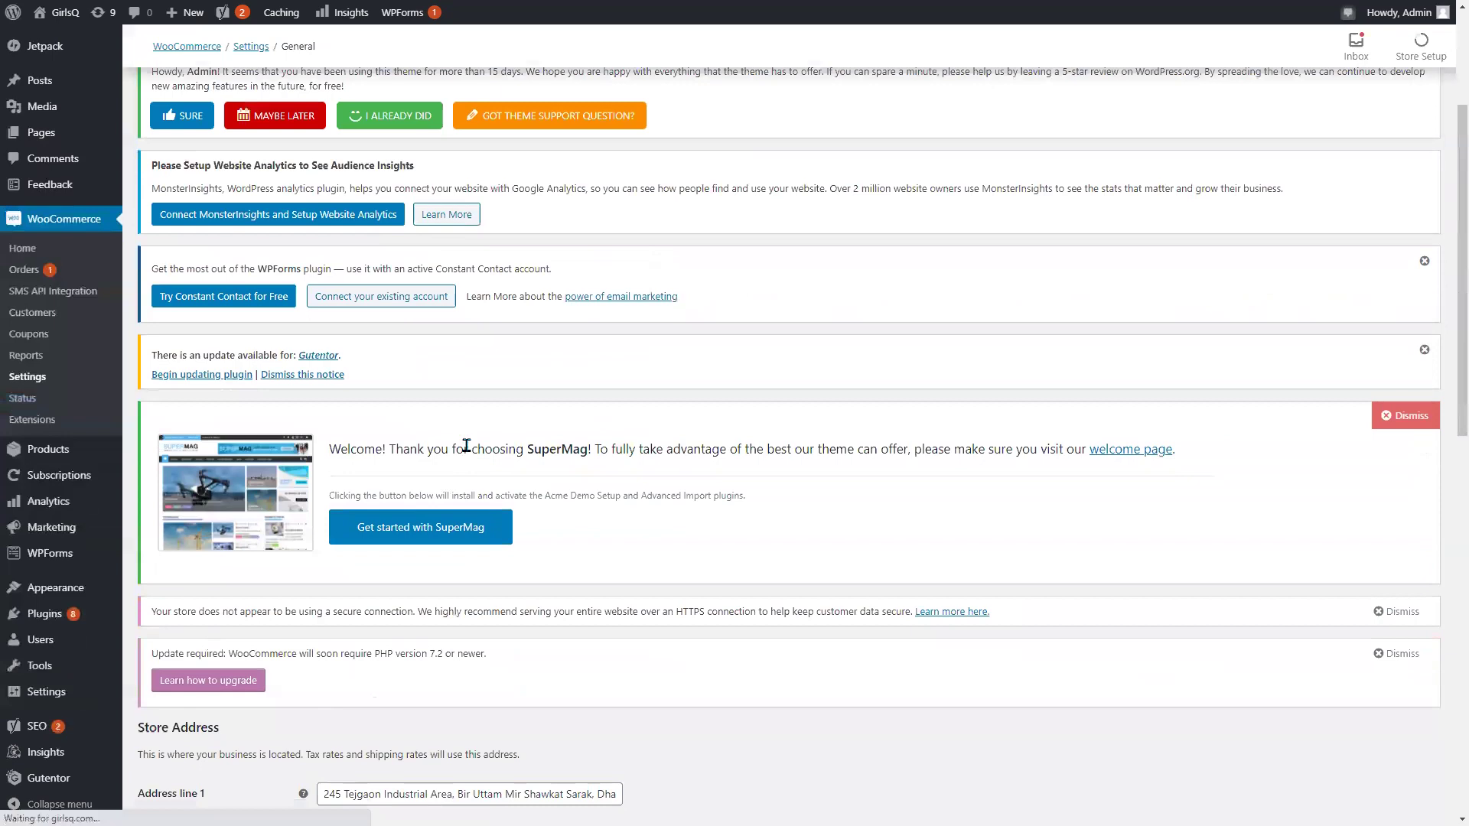
scroll(469, 400, down, 4)
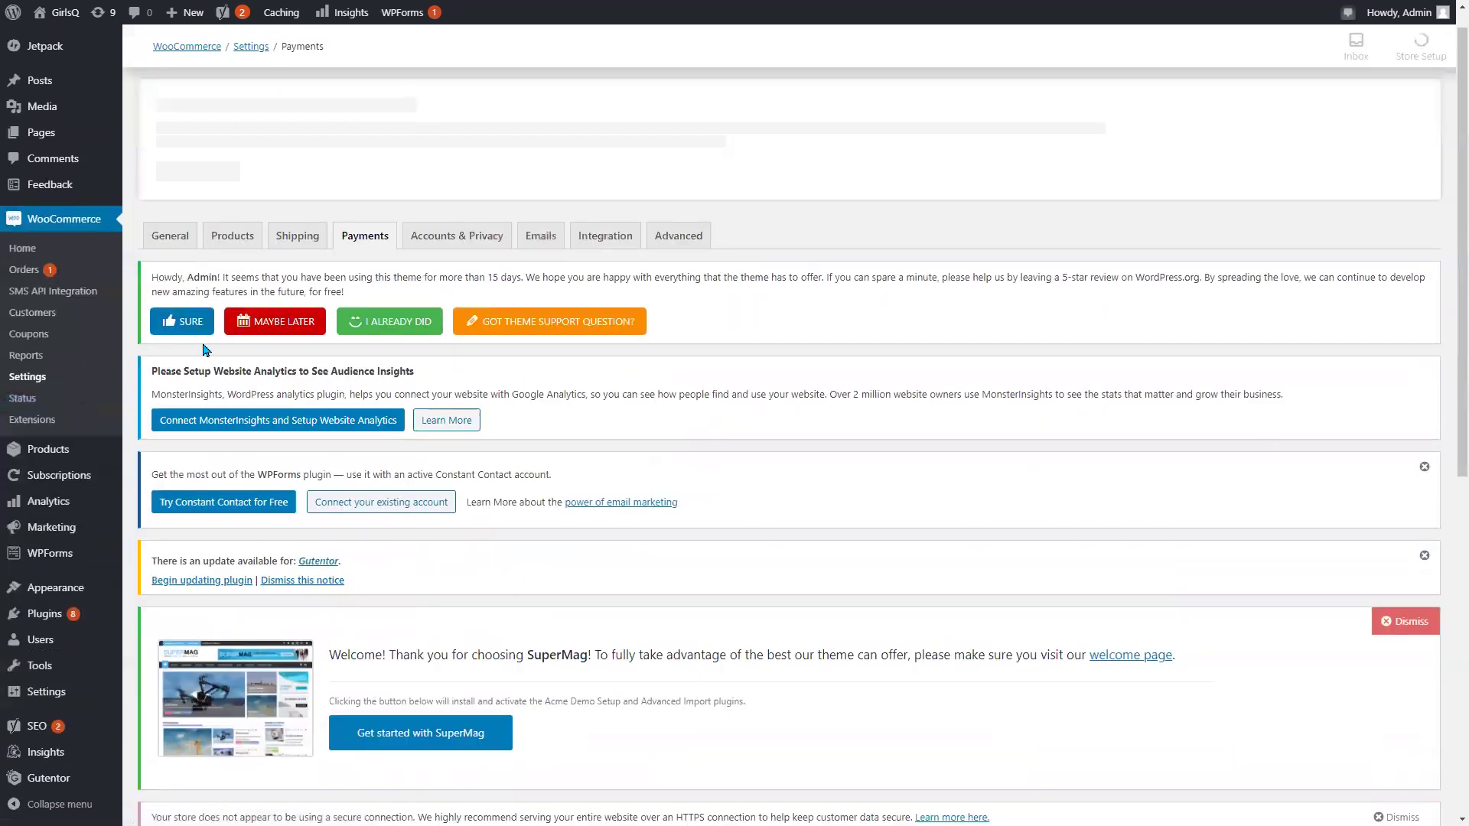
scroll(262, 362, down, 3)
scroll(262, 362, down, 3)
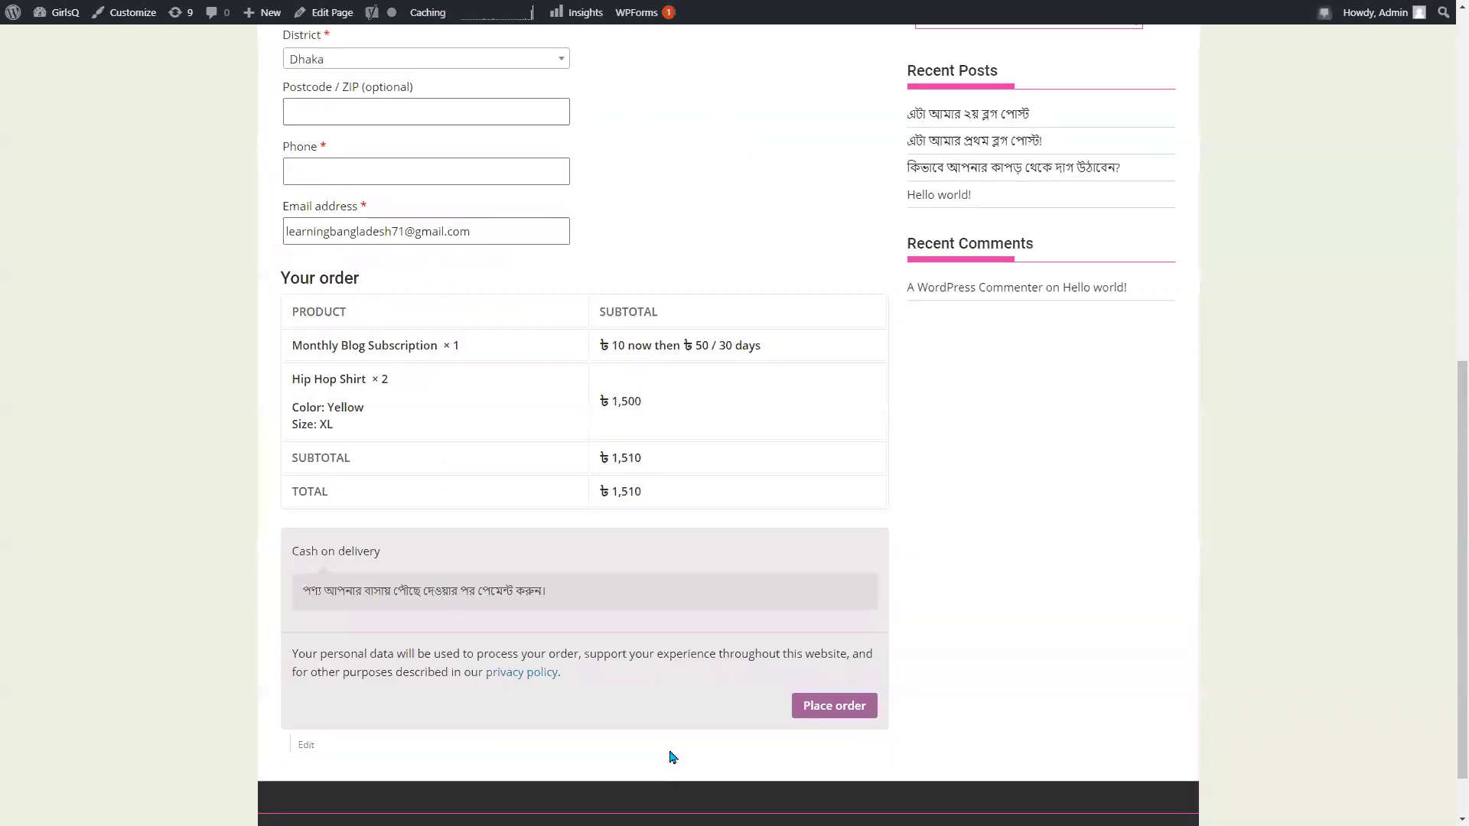
Reload the GirlsQ checkout page to pick up the new payment gateways.
scroll(648, 528, down, 8)
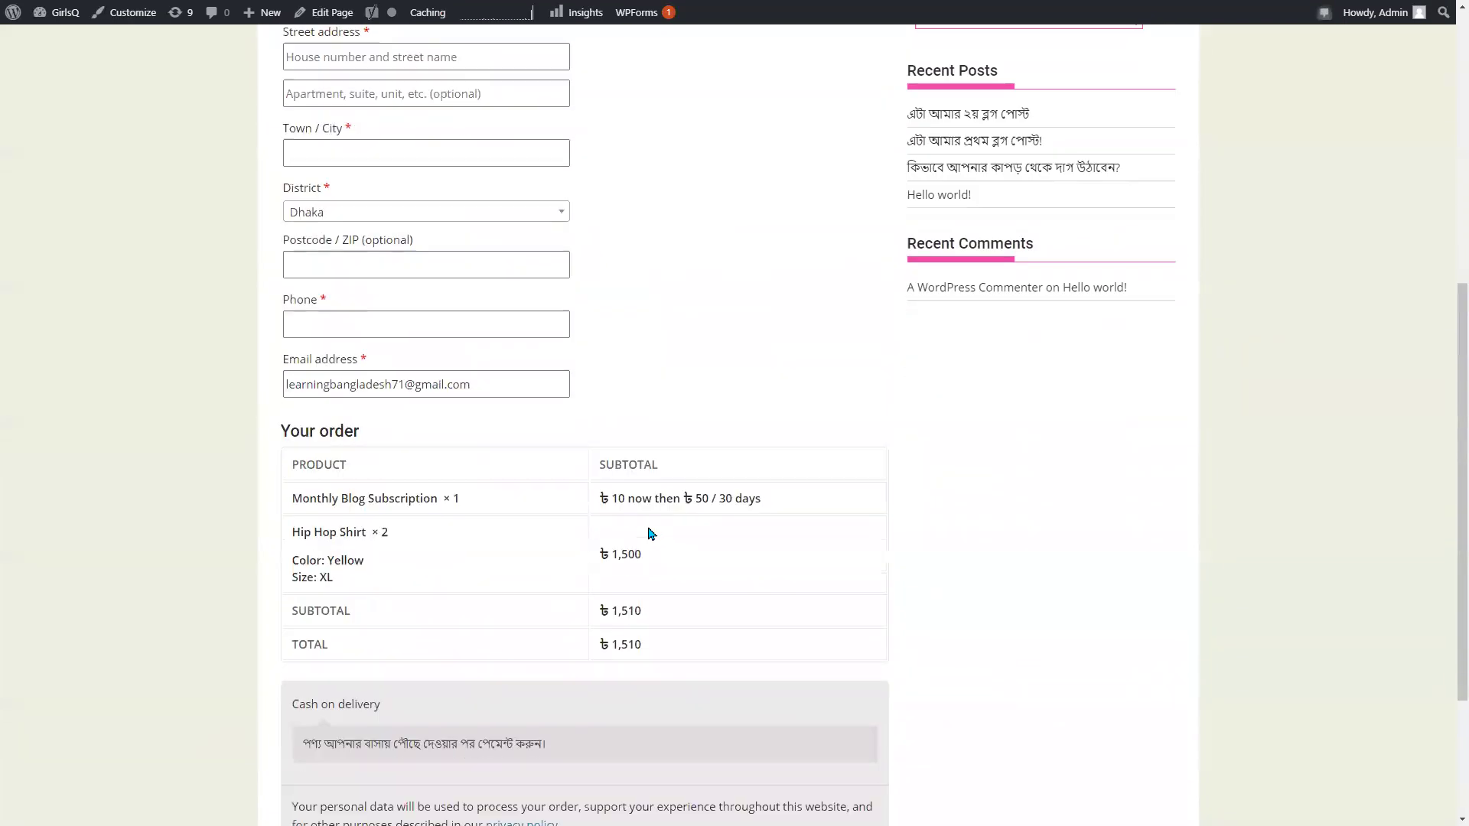
scroll(681, 382, up, 3)
scroll(676, 251, up, 3)
right_click(724, 337)
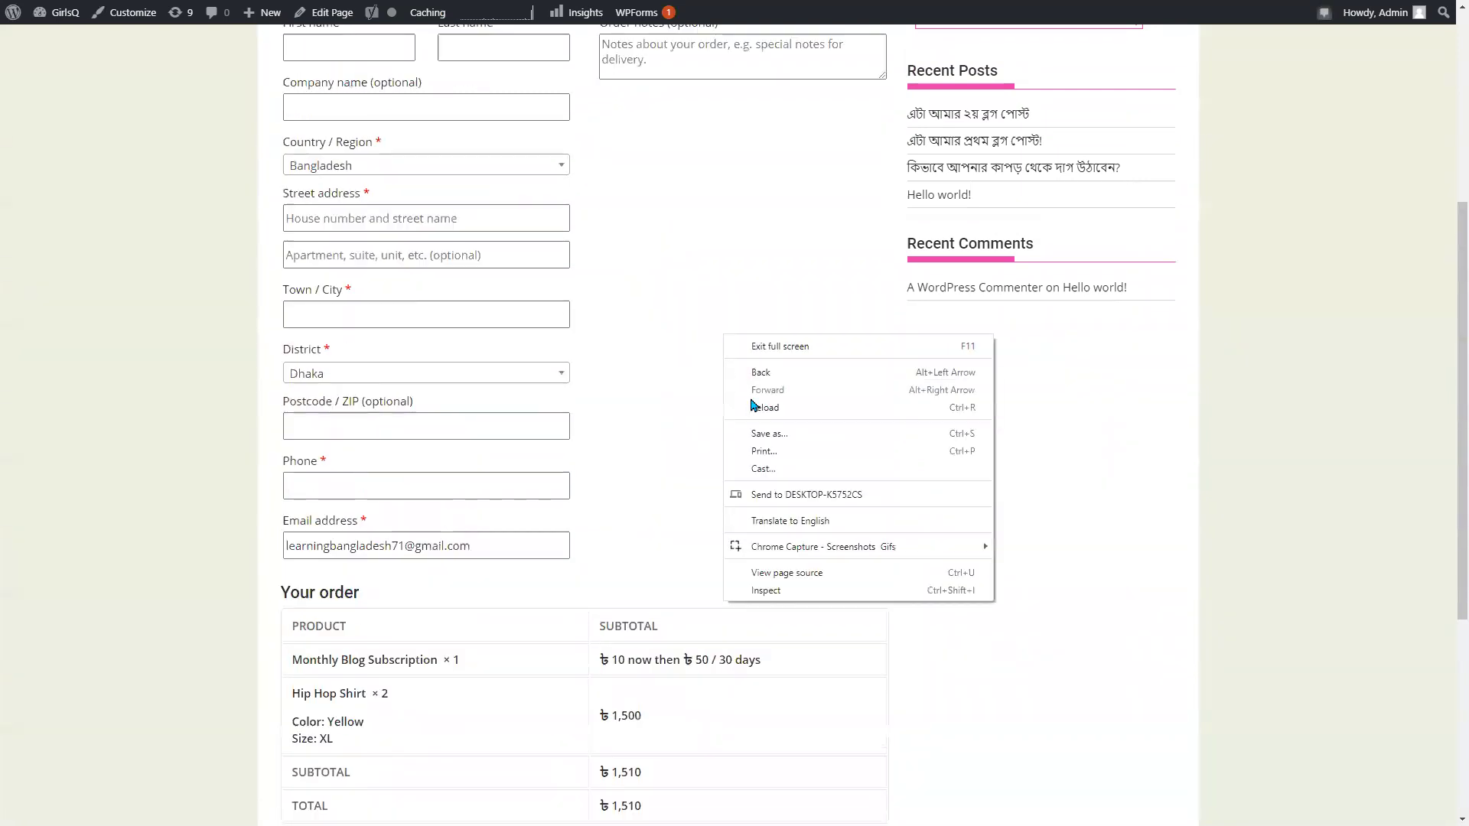
click(754, 407)
scroll(689, 421, down, 3)
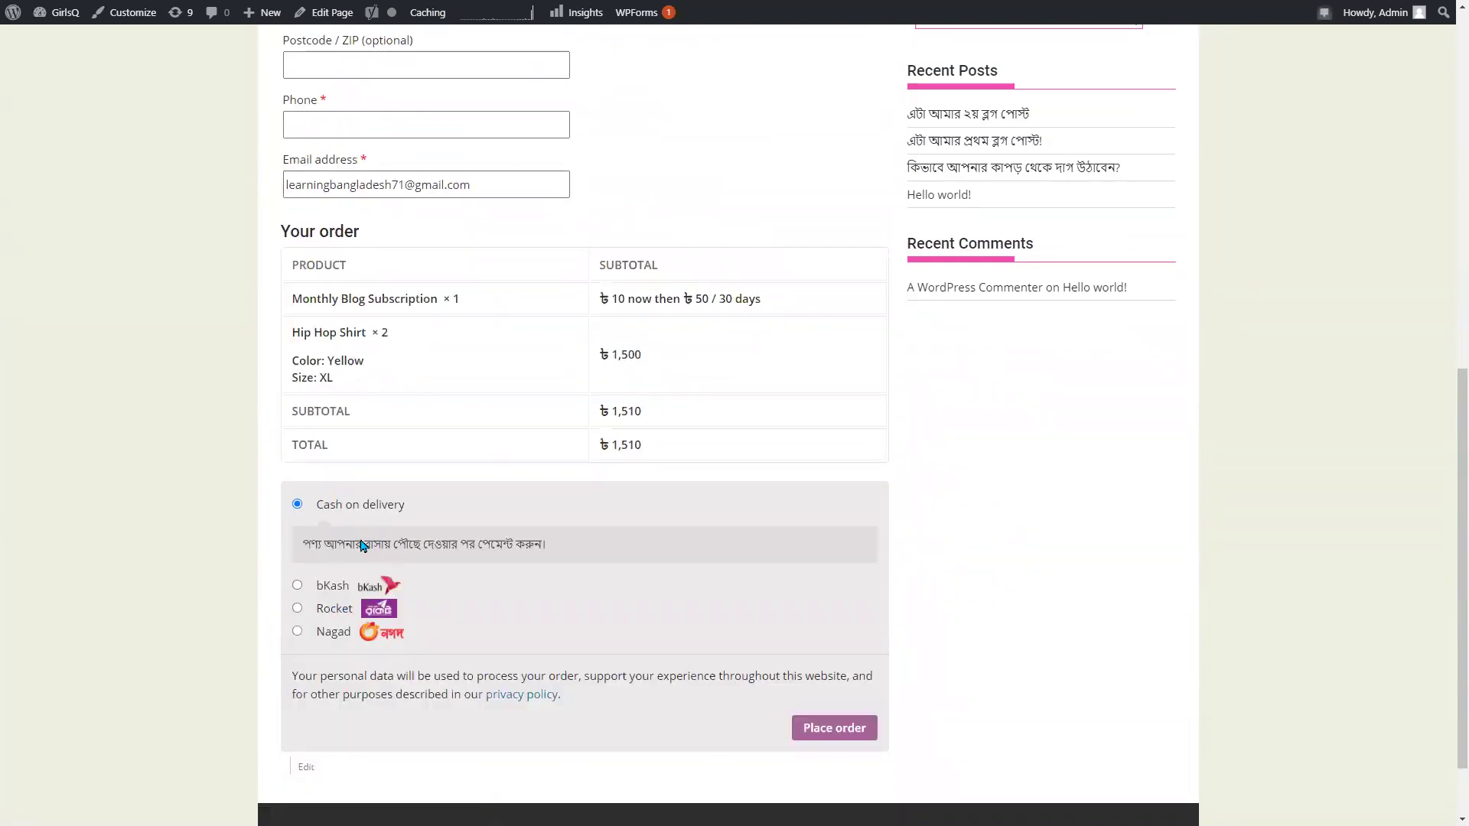
Try the bKash, Rocket and Nagad options and their number and transaction ID fields, leaving Nagad selected.
click(296, 586)
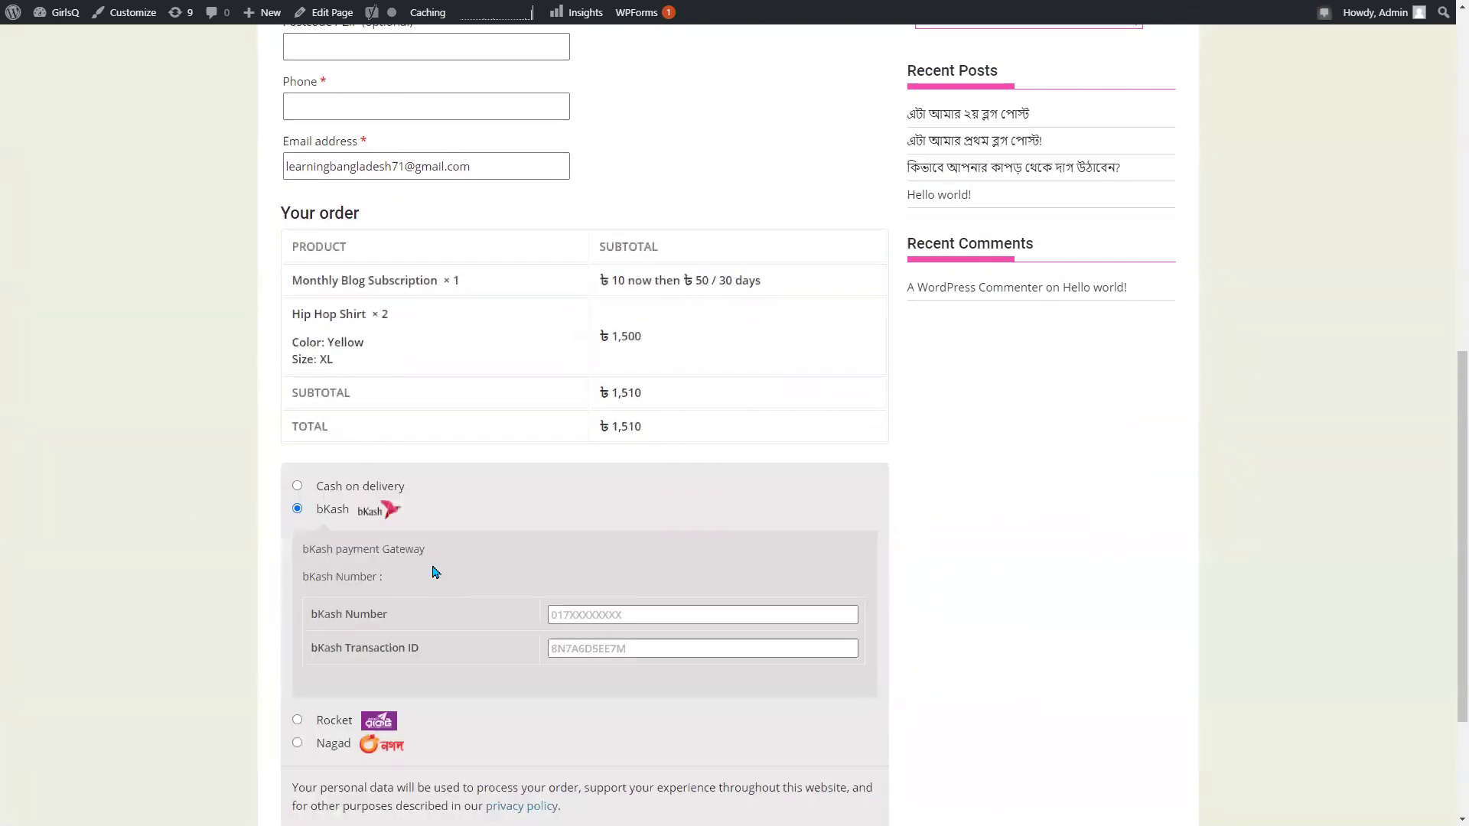
click(573, 617)
click(578, 615)
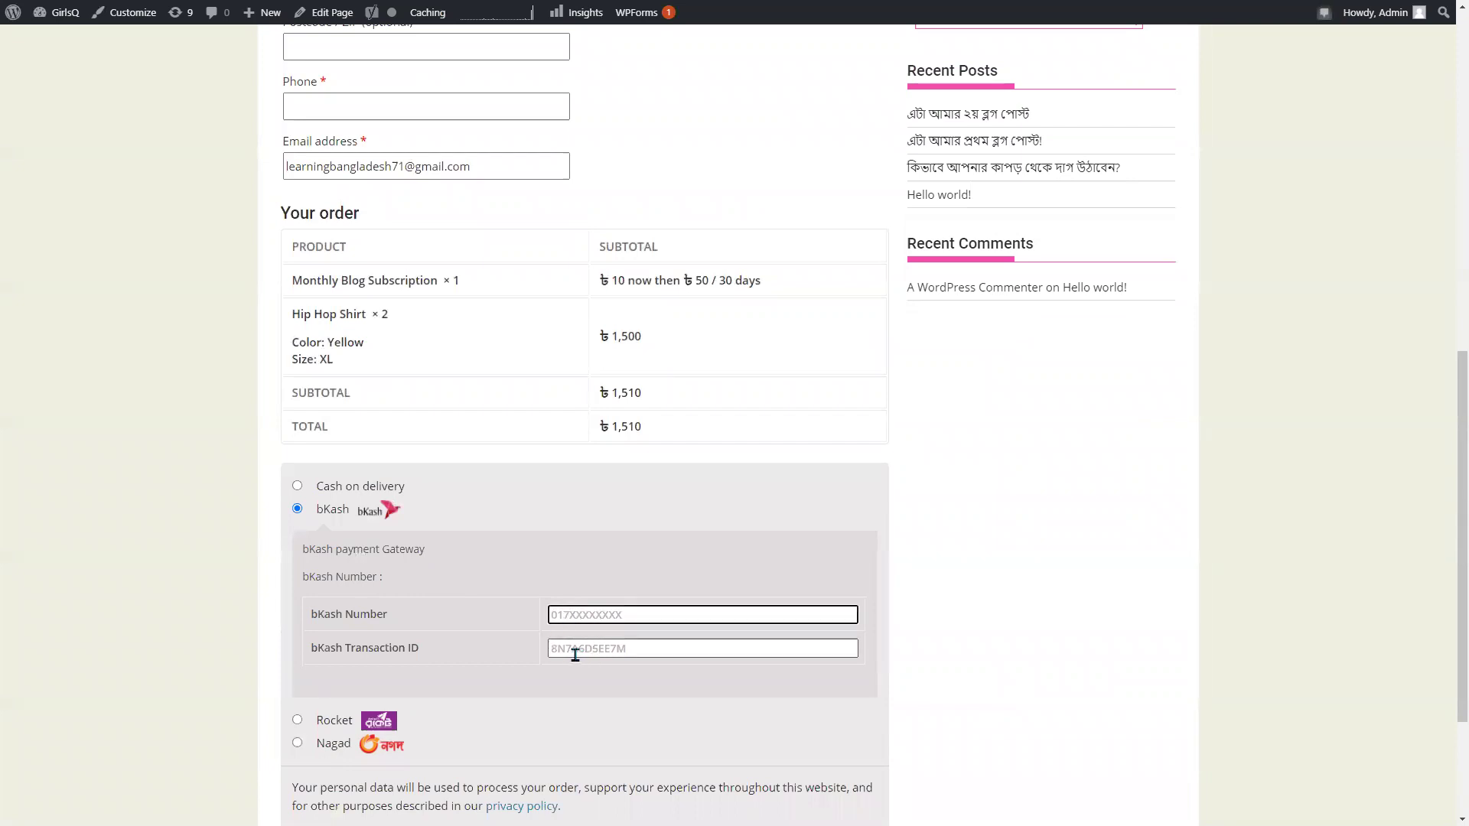
click(570, 651)
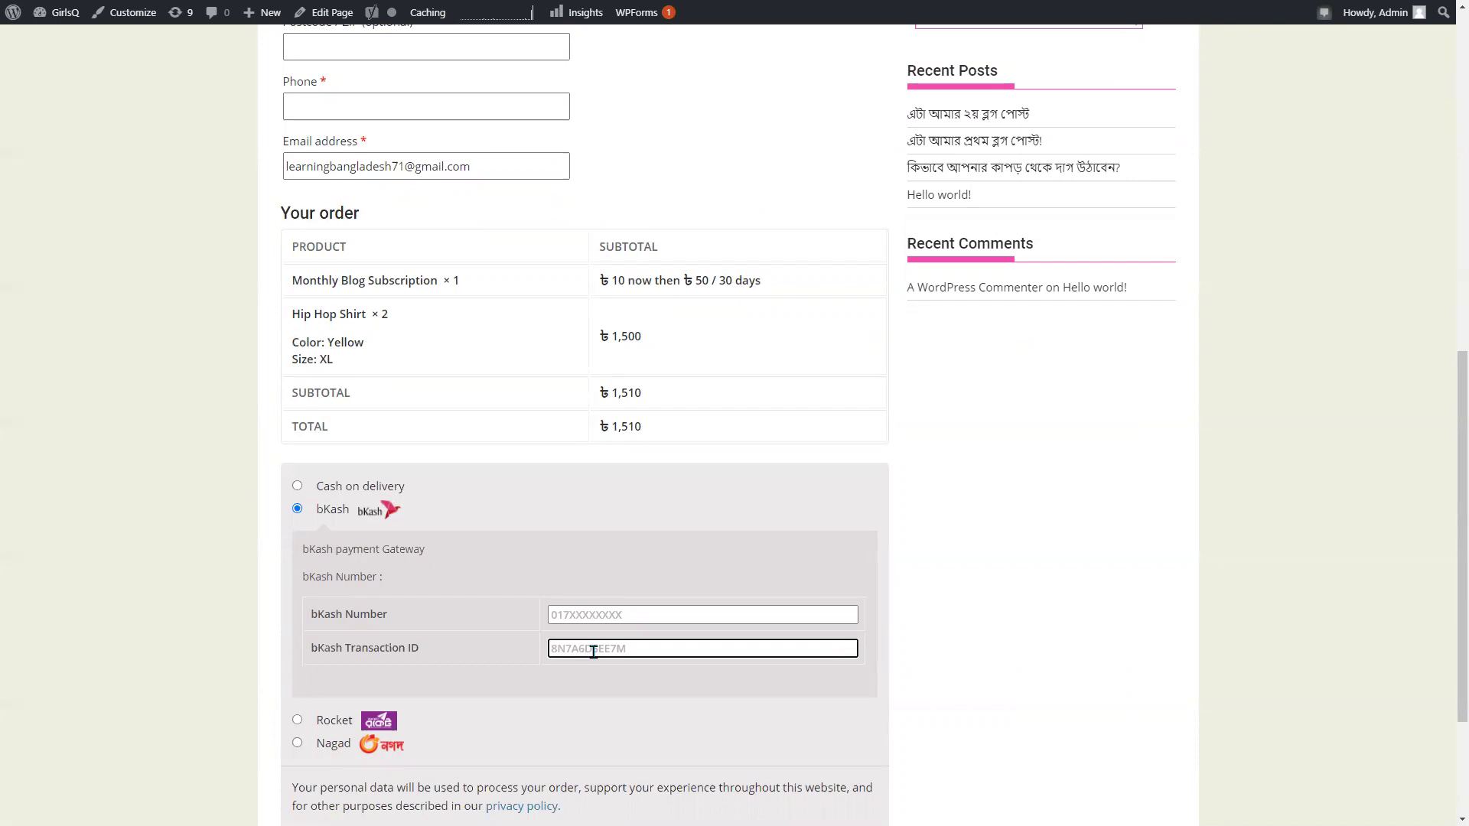
click(297, 719)
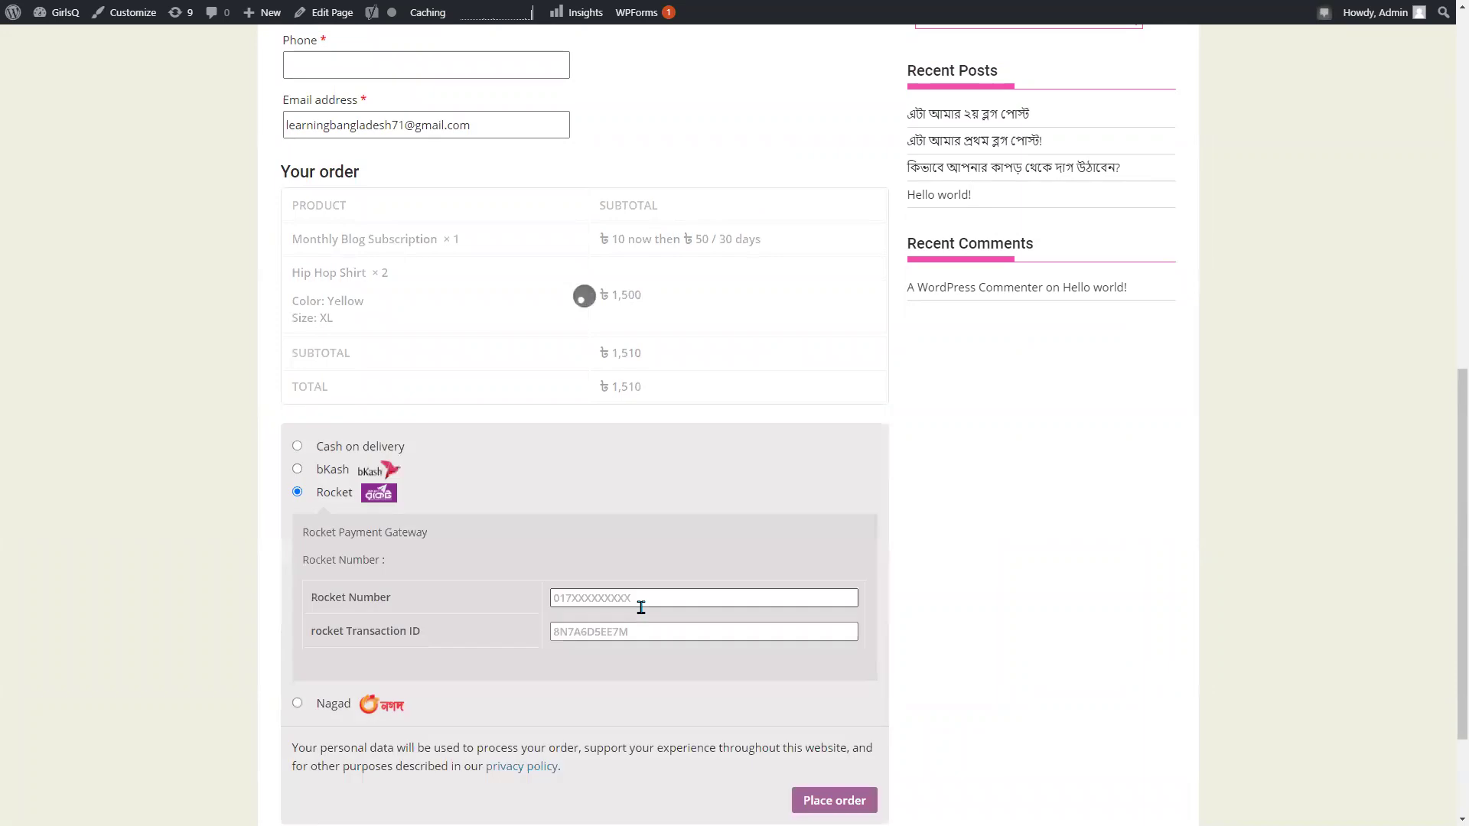
click(607, 635)
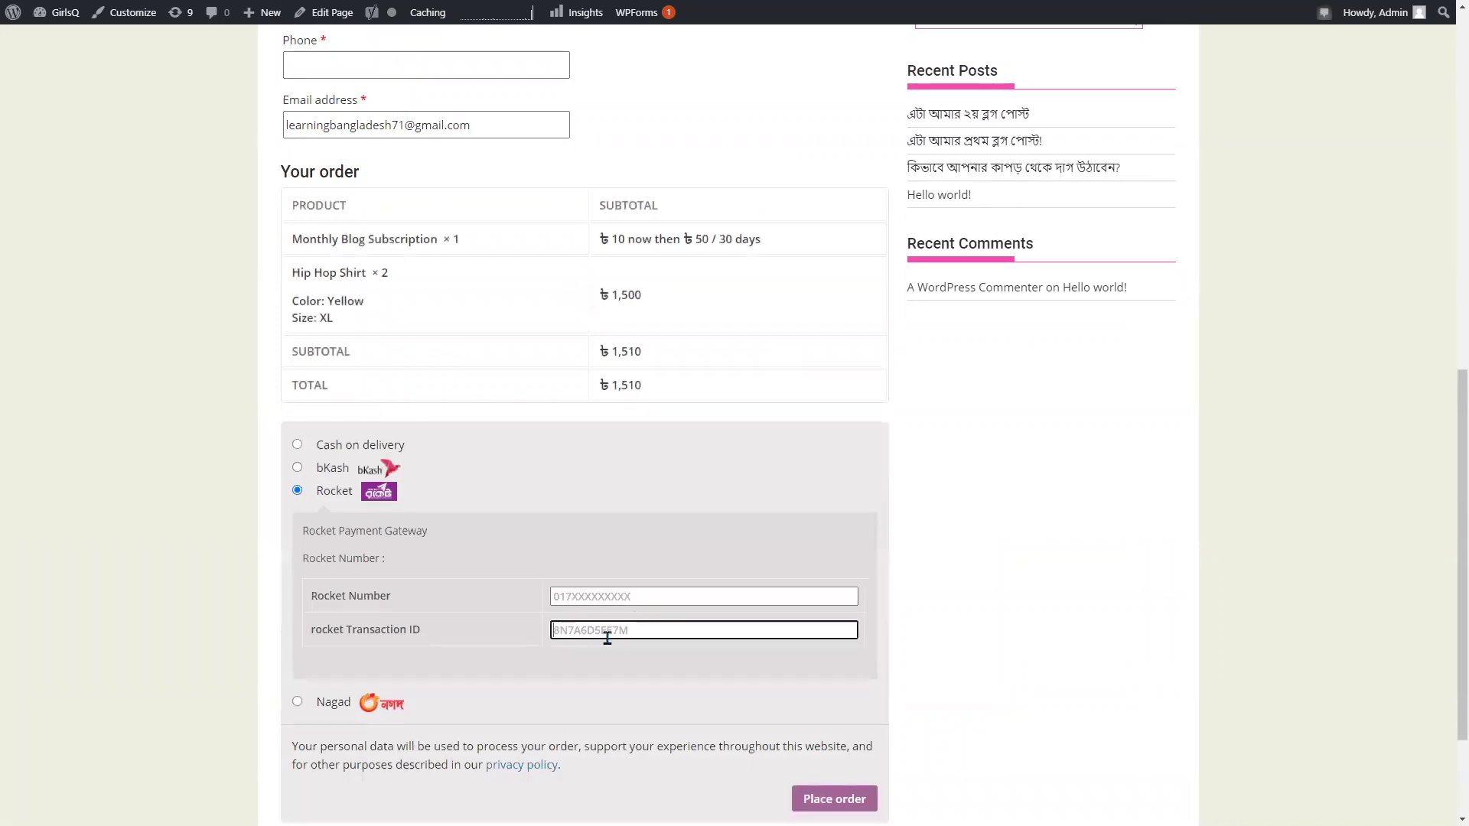
click(297, 702)
scroll(564, 690, down, 3)
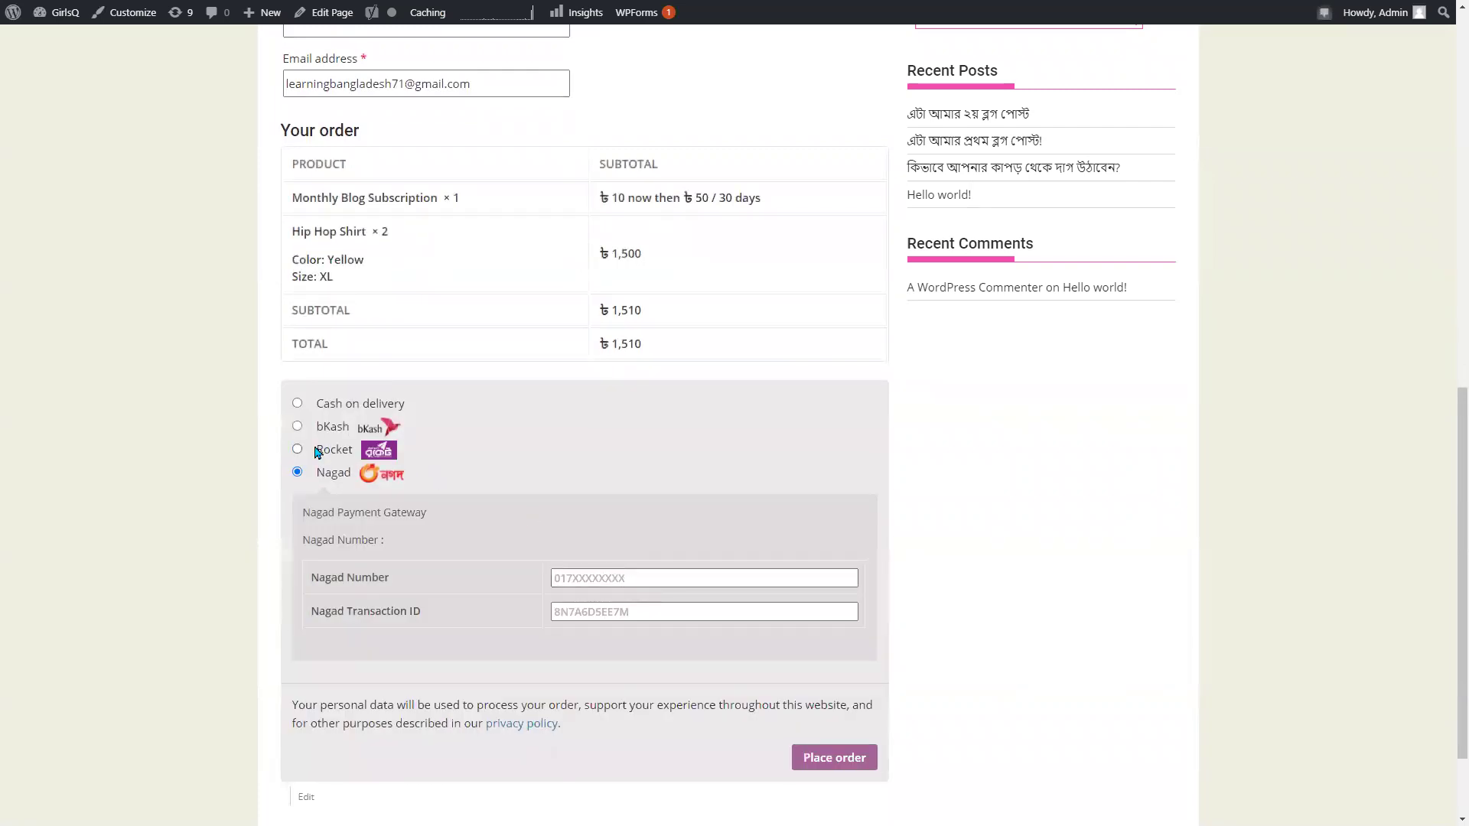
scroll(317, 452, up, 11)
scroll(561, 430, down, 4)
scroll(551, 449, up, 1)
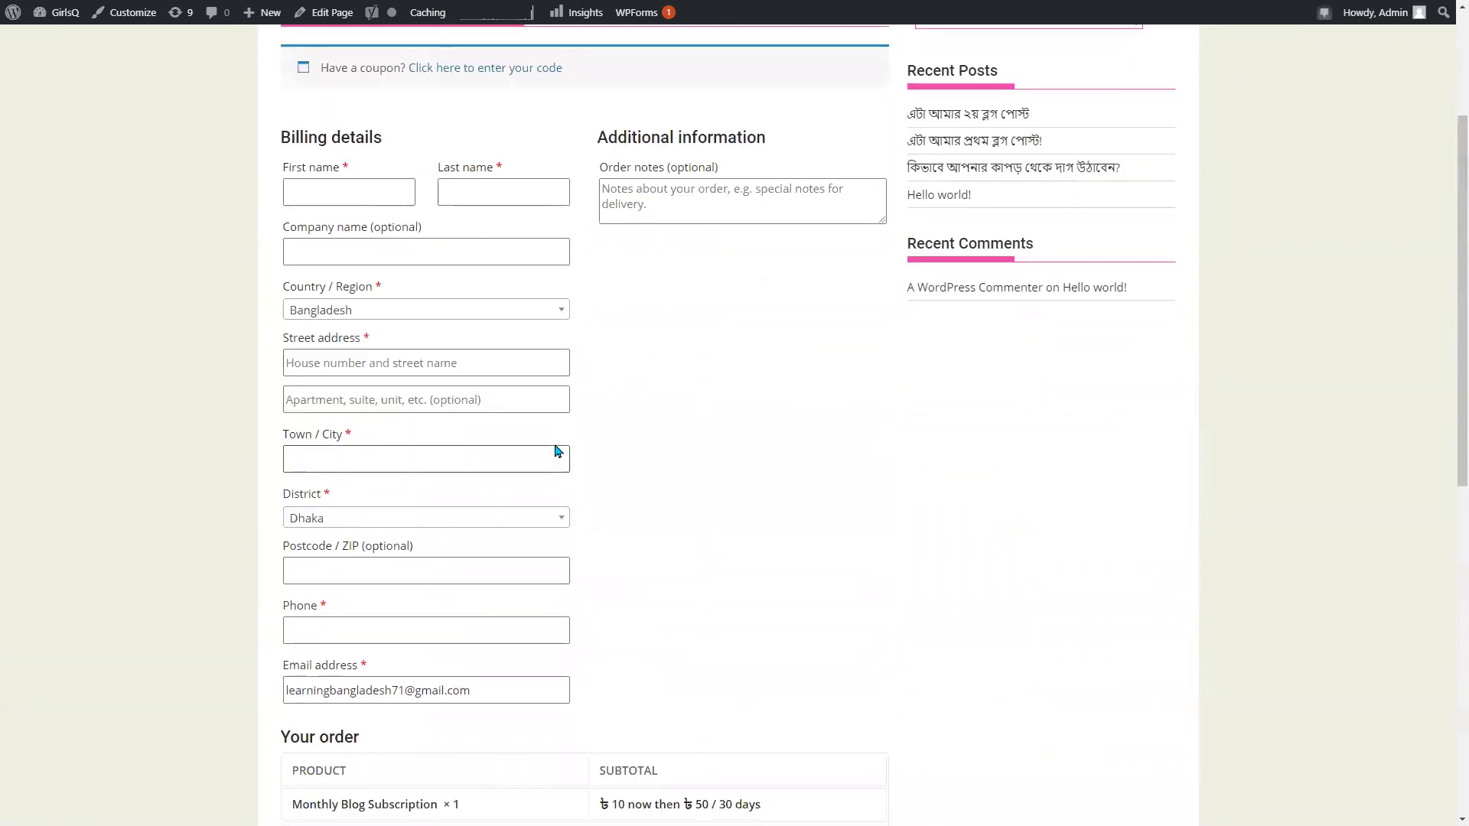
Fill the billing name, address, phone and email from saved suggestions, leaving the company empty.
scroll(541, 433, down, 4)
scroll(499, 416, up, 5)
click(305, 269)
click(341, 314)
click(459, 276)
click(459, 310)
click(290, 328)
click(698, 462)
scroll(493, 436, down, 4)
click(384, 403)
click(404, 438)
scroll(727, 460, down, 5)
Enter Nagad number 0 and transaction ID 123, then place the ৳1,510 order.
click(595, 570)
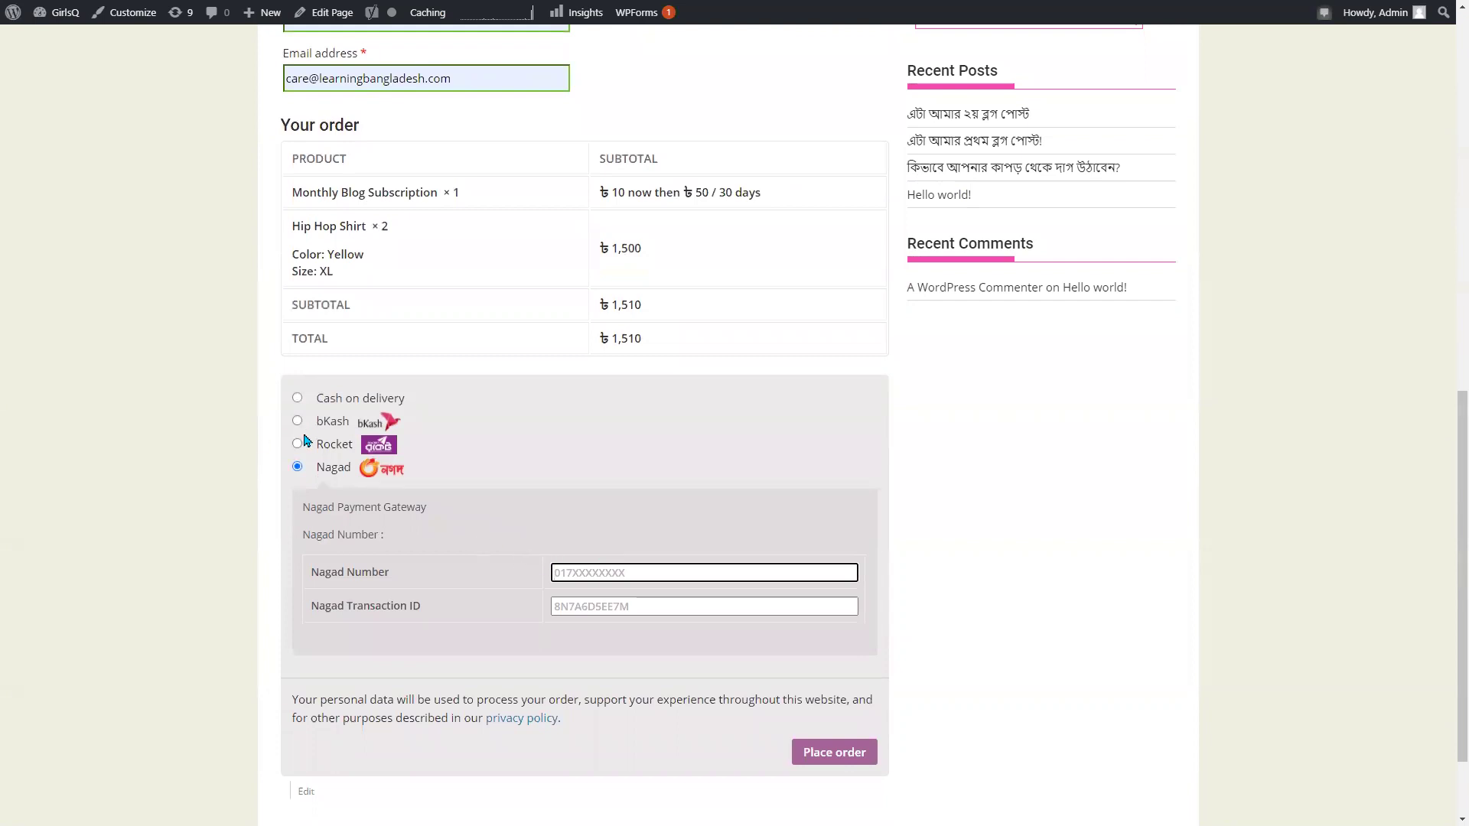
key(Tab)
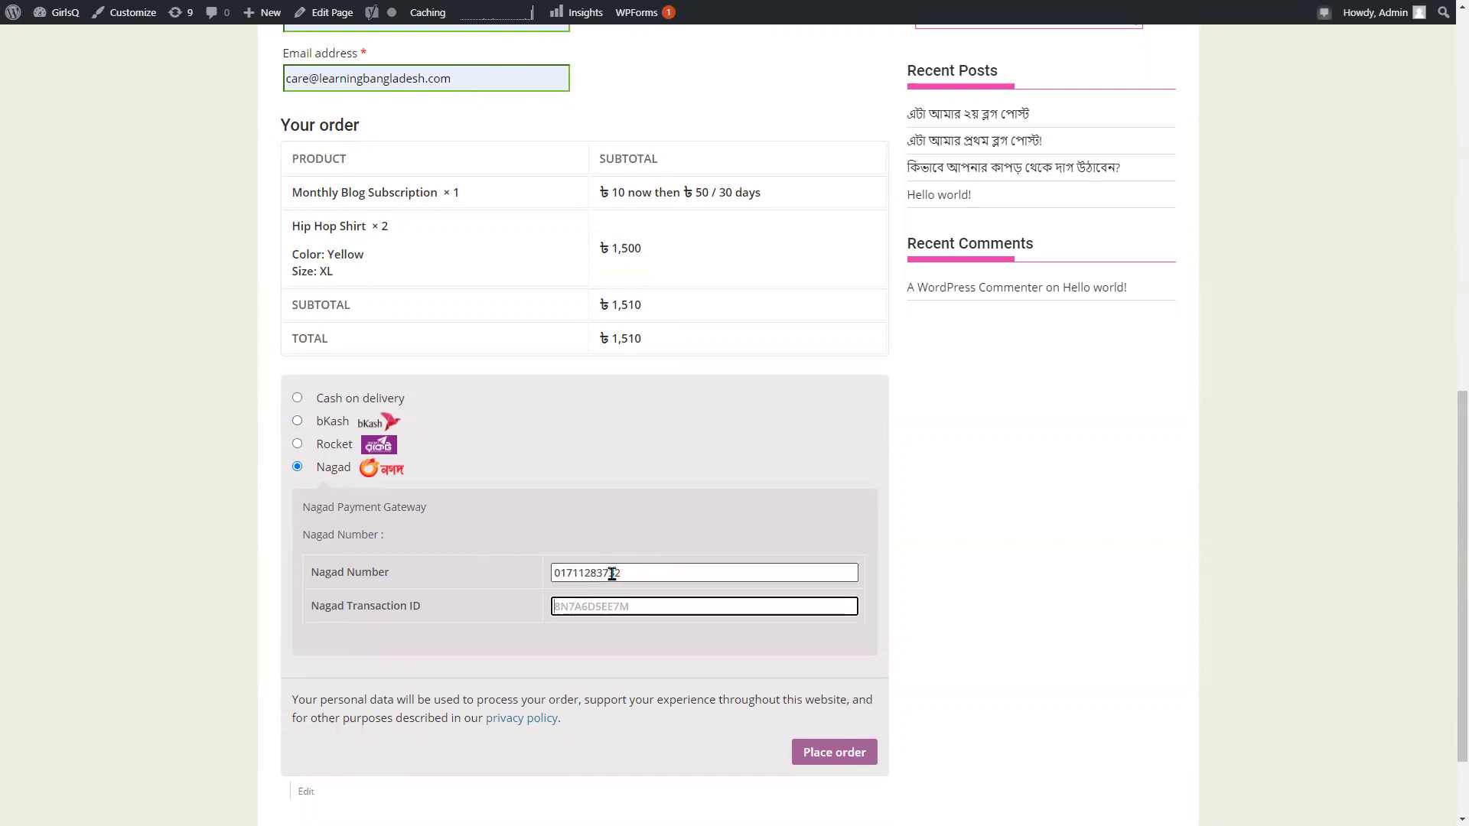
text(123)
scroll(612, 574, down, 2)
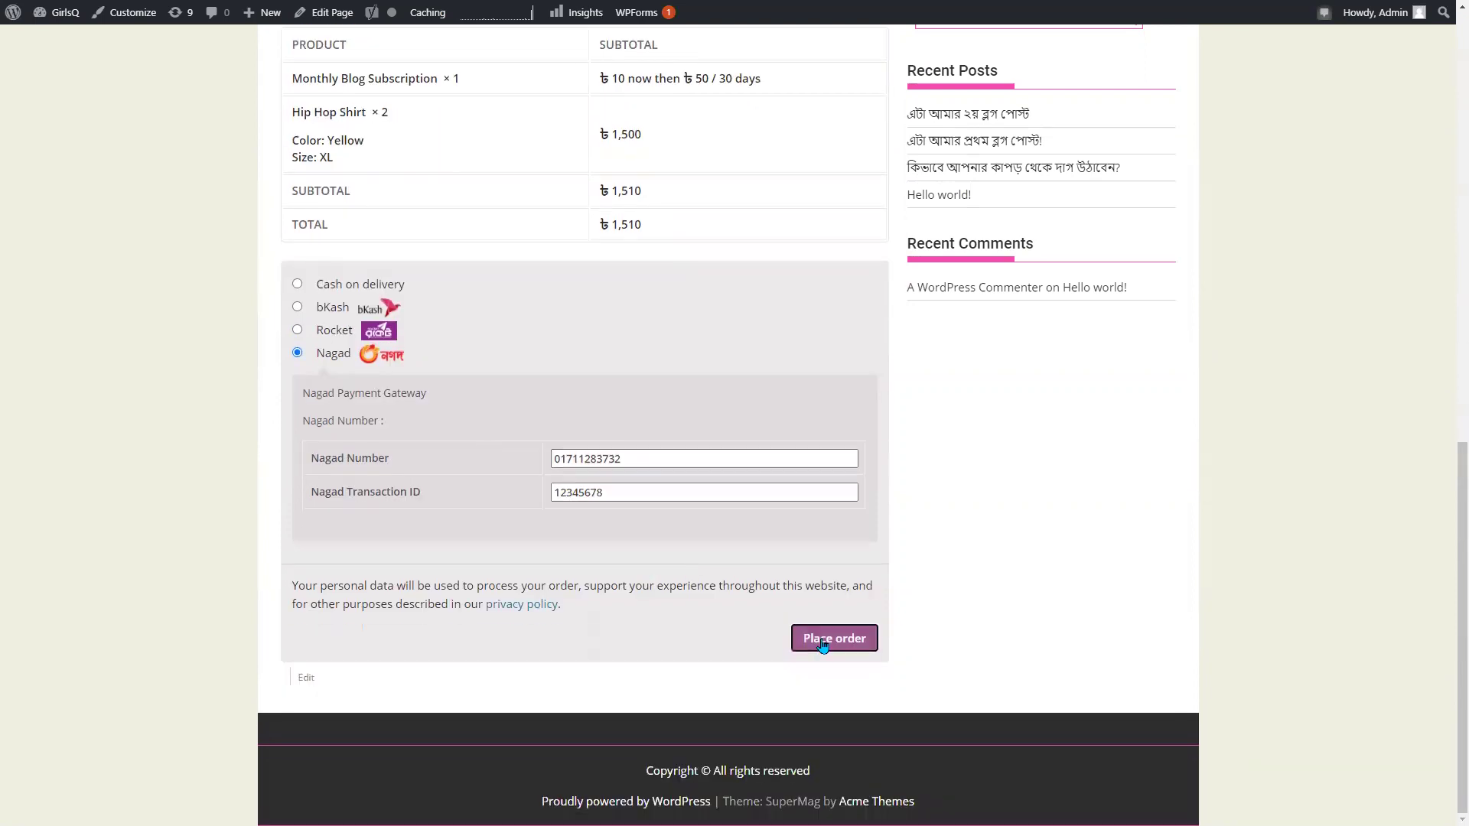
click(815, 649)
scroll(754, 467, up, 1)
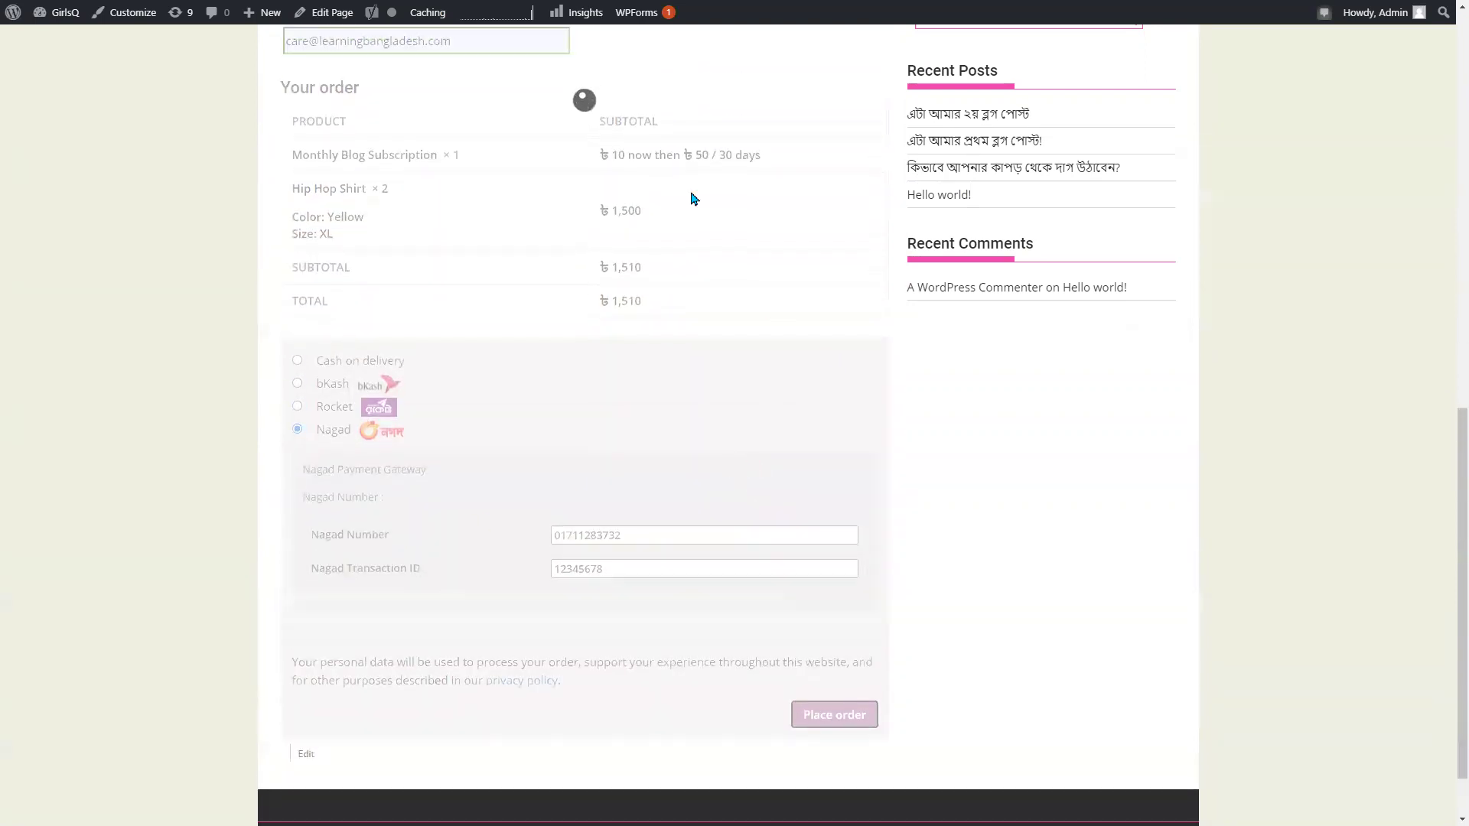
Scroll the Order received page and select the recorded Nagad number and transaction ID.
scroll(687, 371, up, 5)
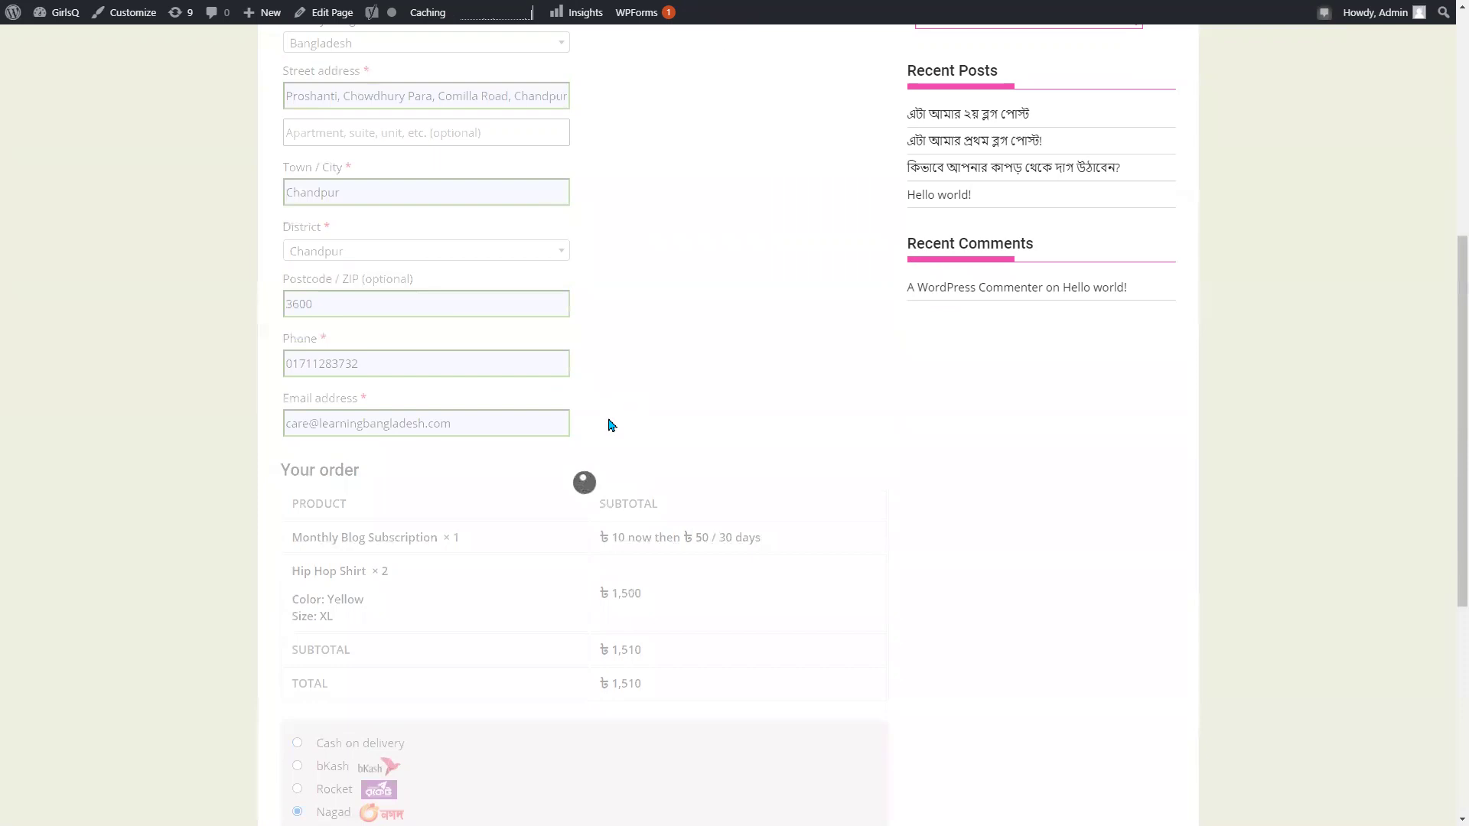
scroll(672, 377, up, 7)
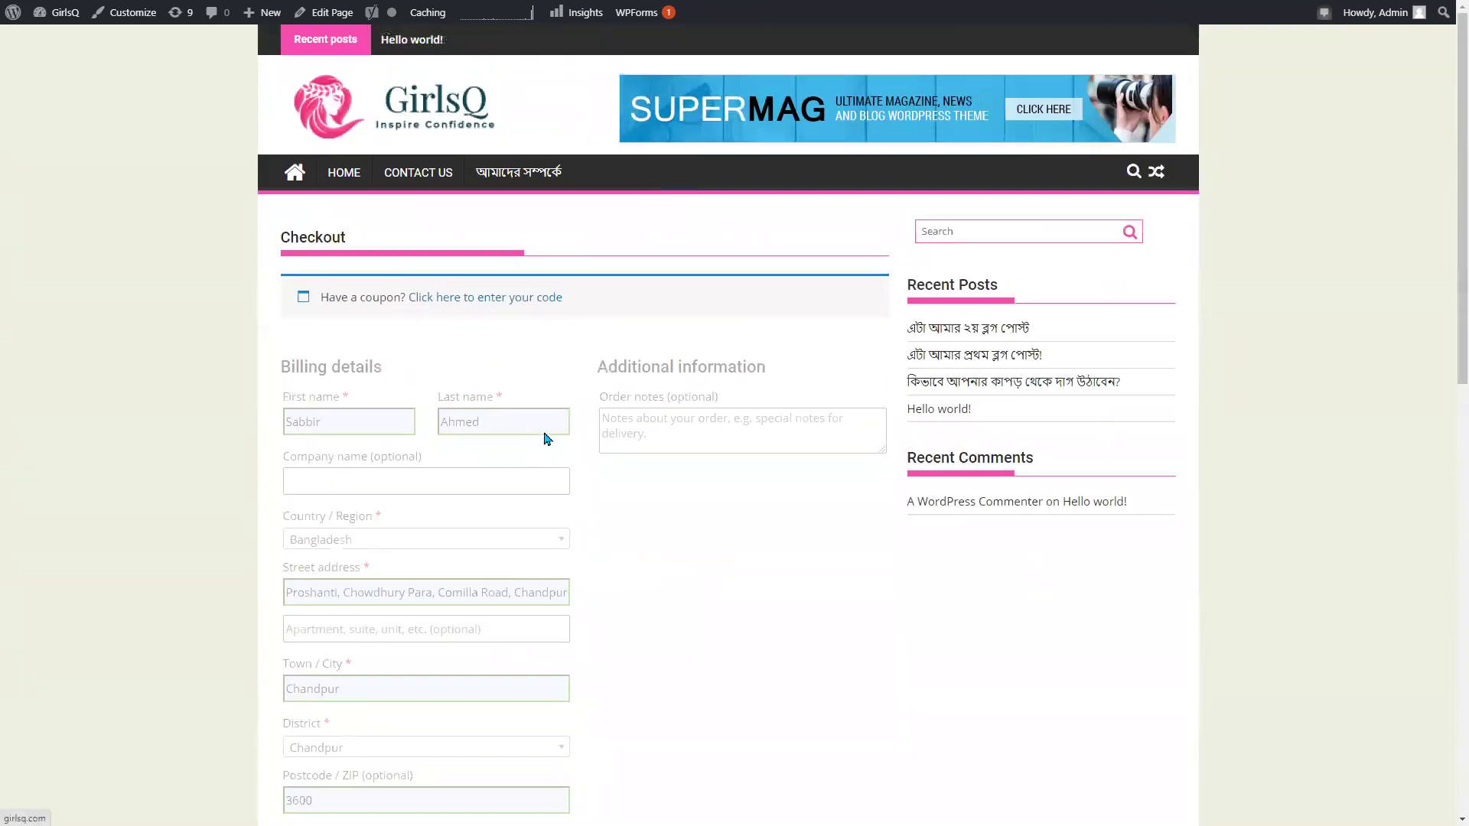
scroll(548, 439, down, 6)
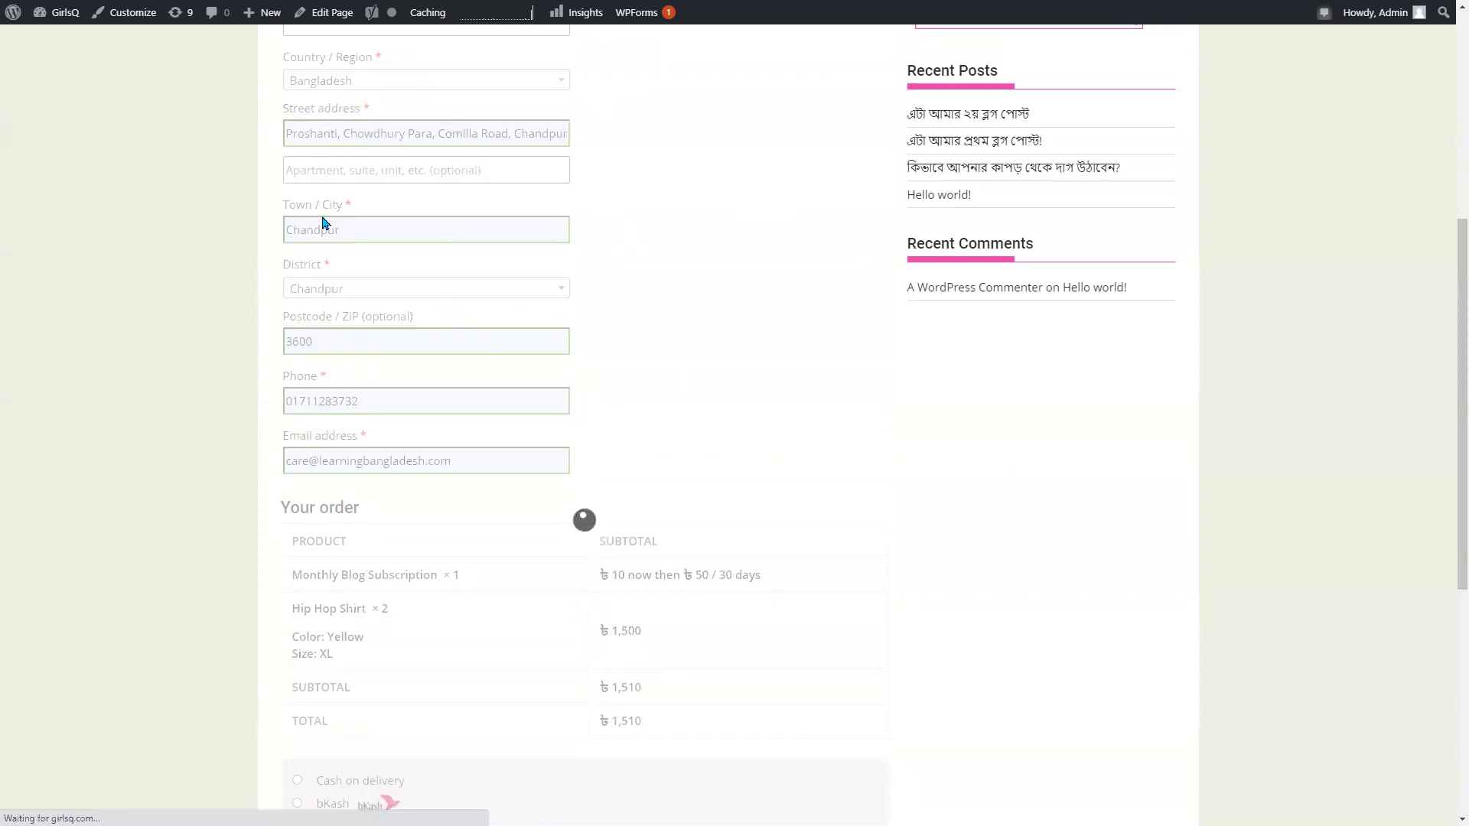
scroll(479, 367, up, 4)
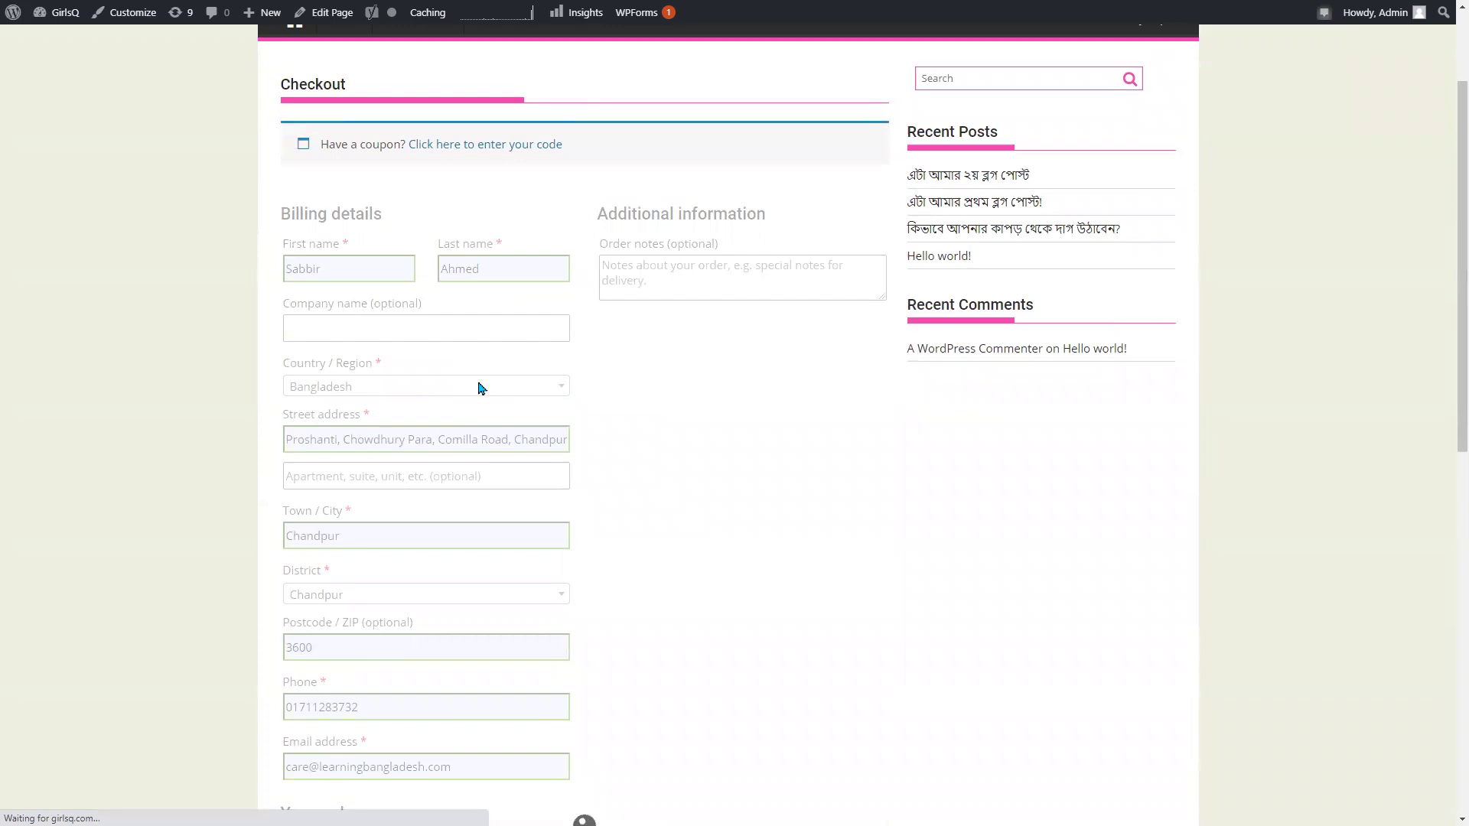
scroll(498, 344, down, 5)
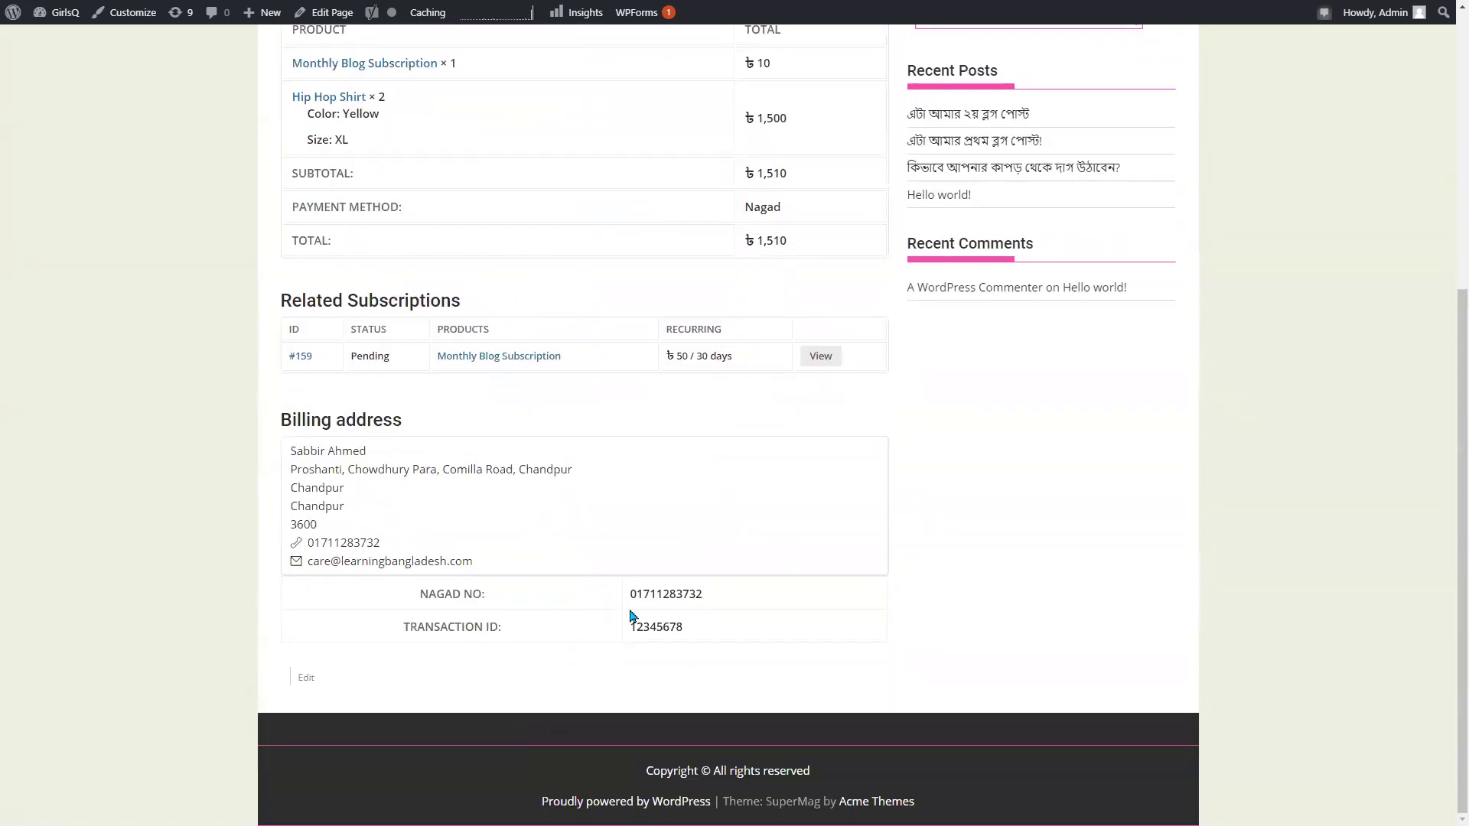
drag(396, 596, 746, 598)
click(728, 639)
drag(656, 627, 617, 623)
Go from the Payments settings page to the WooCommerce Orders list.
click(536, 622)
scroll(623, 502, up, 5)
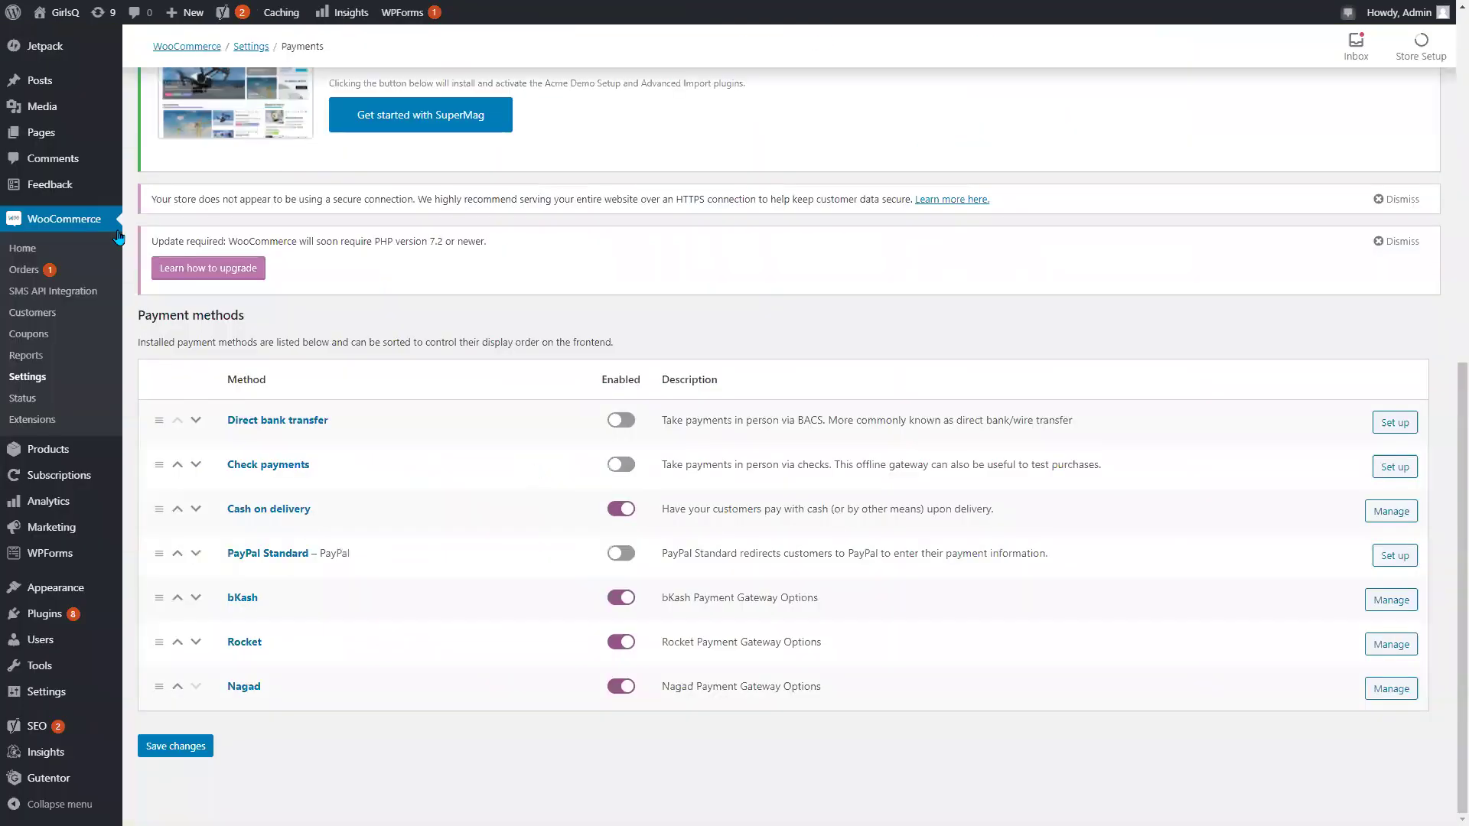
click(21, 272)
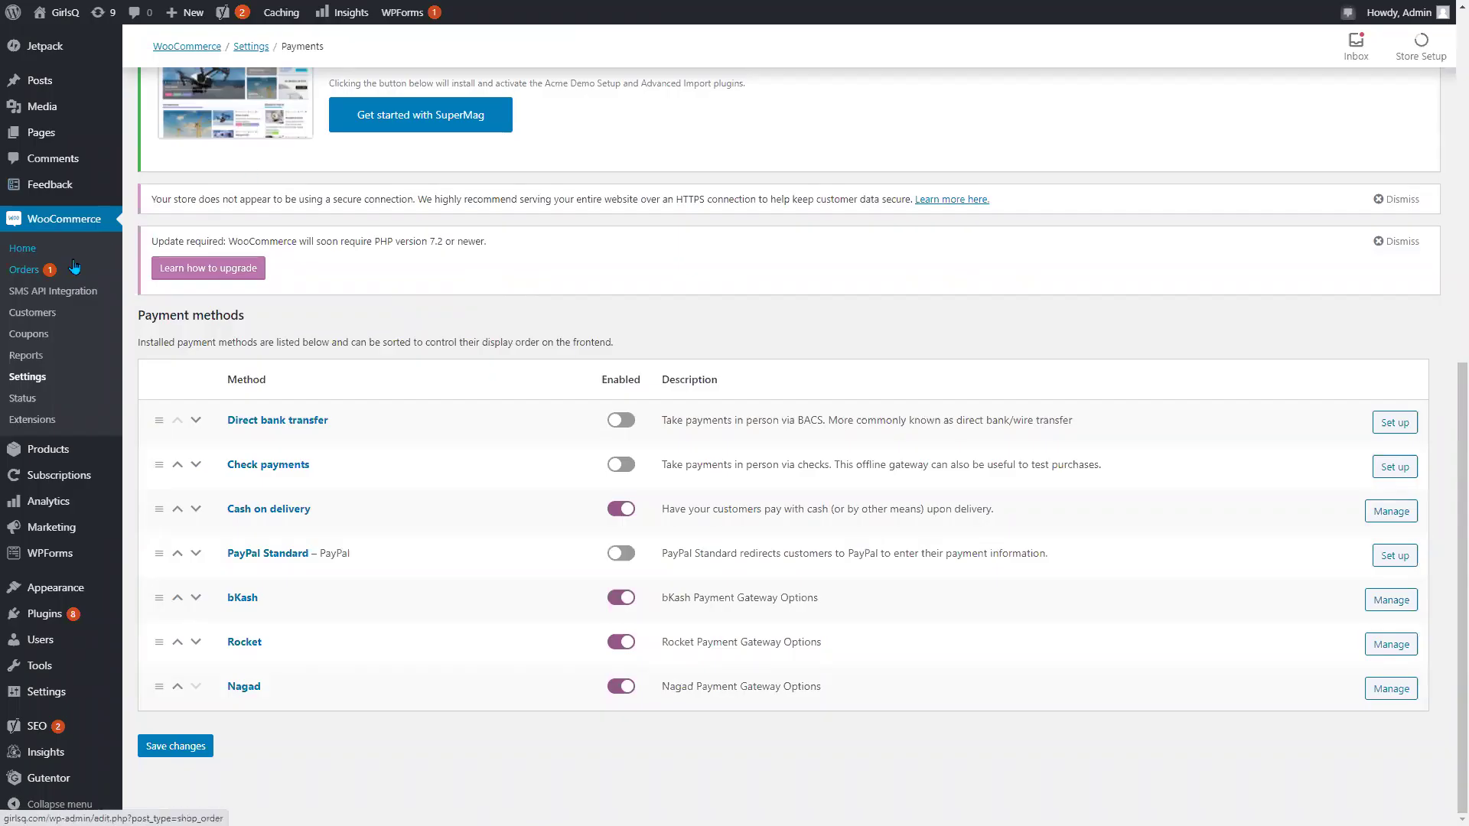
click(26, 274)
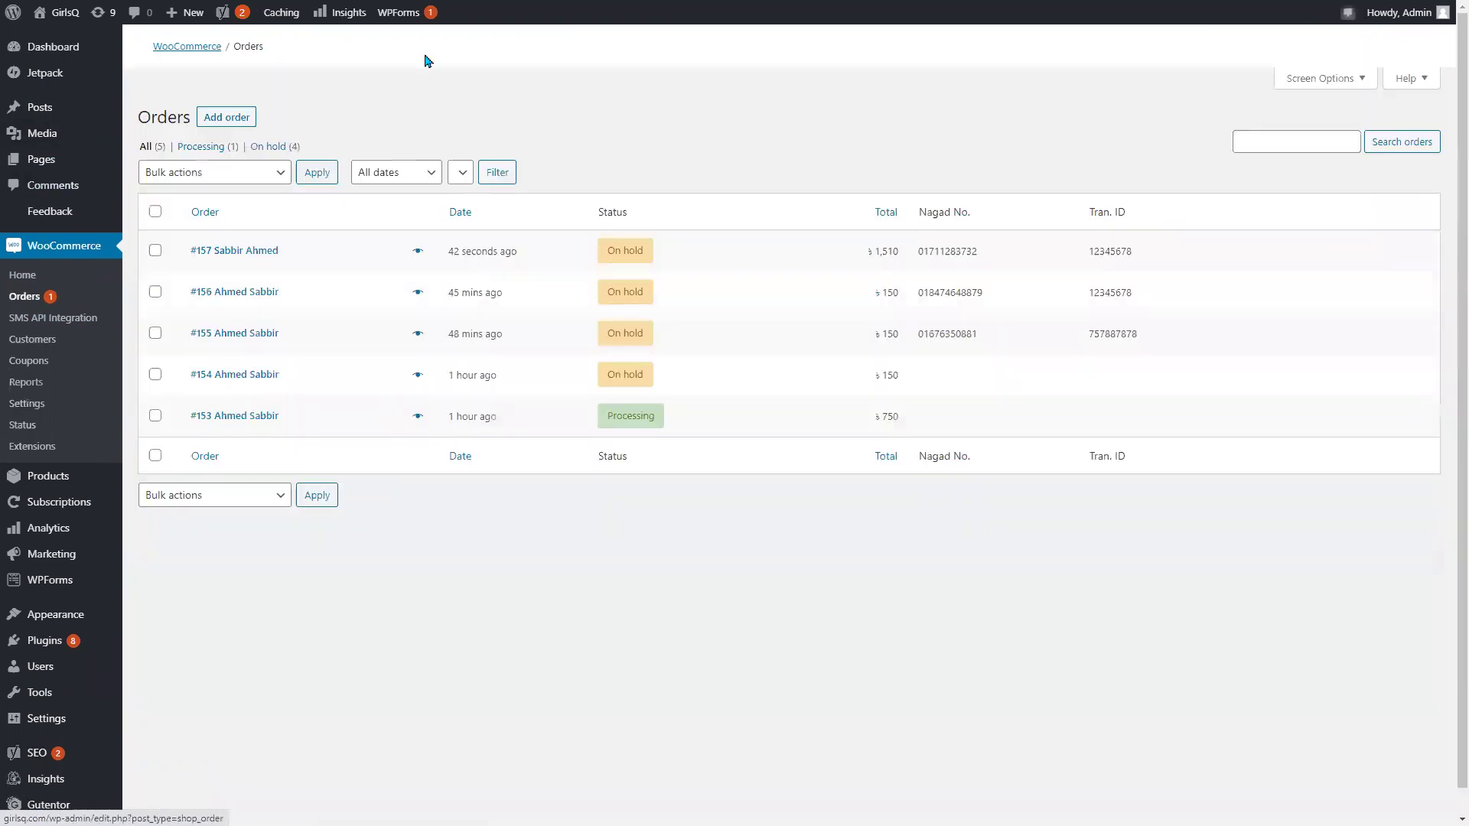
Review the newest ৳1,510 on-hold order row with its Nagad No. and Tran. ID values.
scroll(475, 239, down, 5)
scroll(474, 239, down, 1)
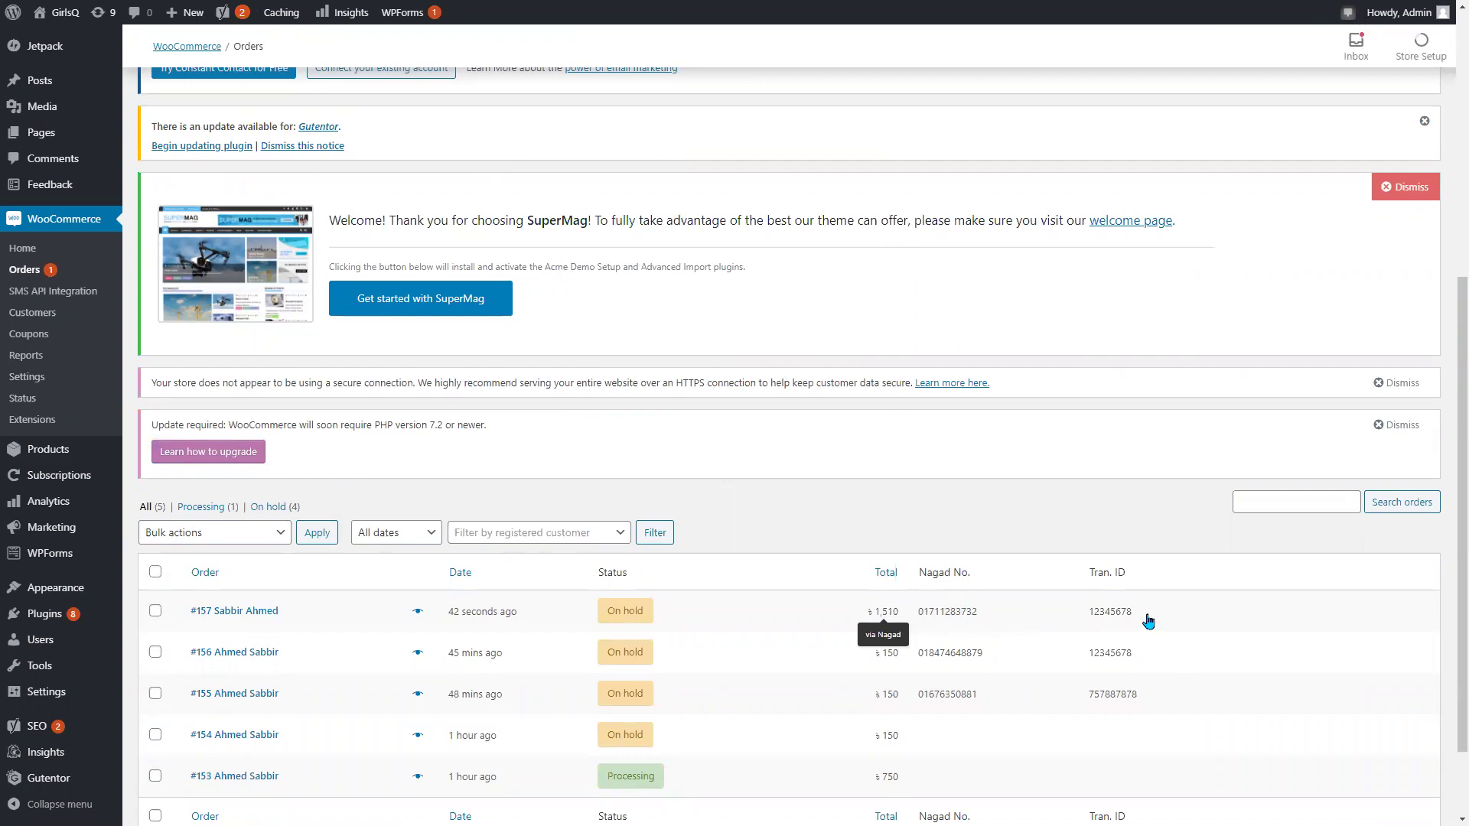
drag(1136, 619, 1089, 483)
click(1079, 480)
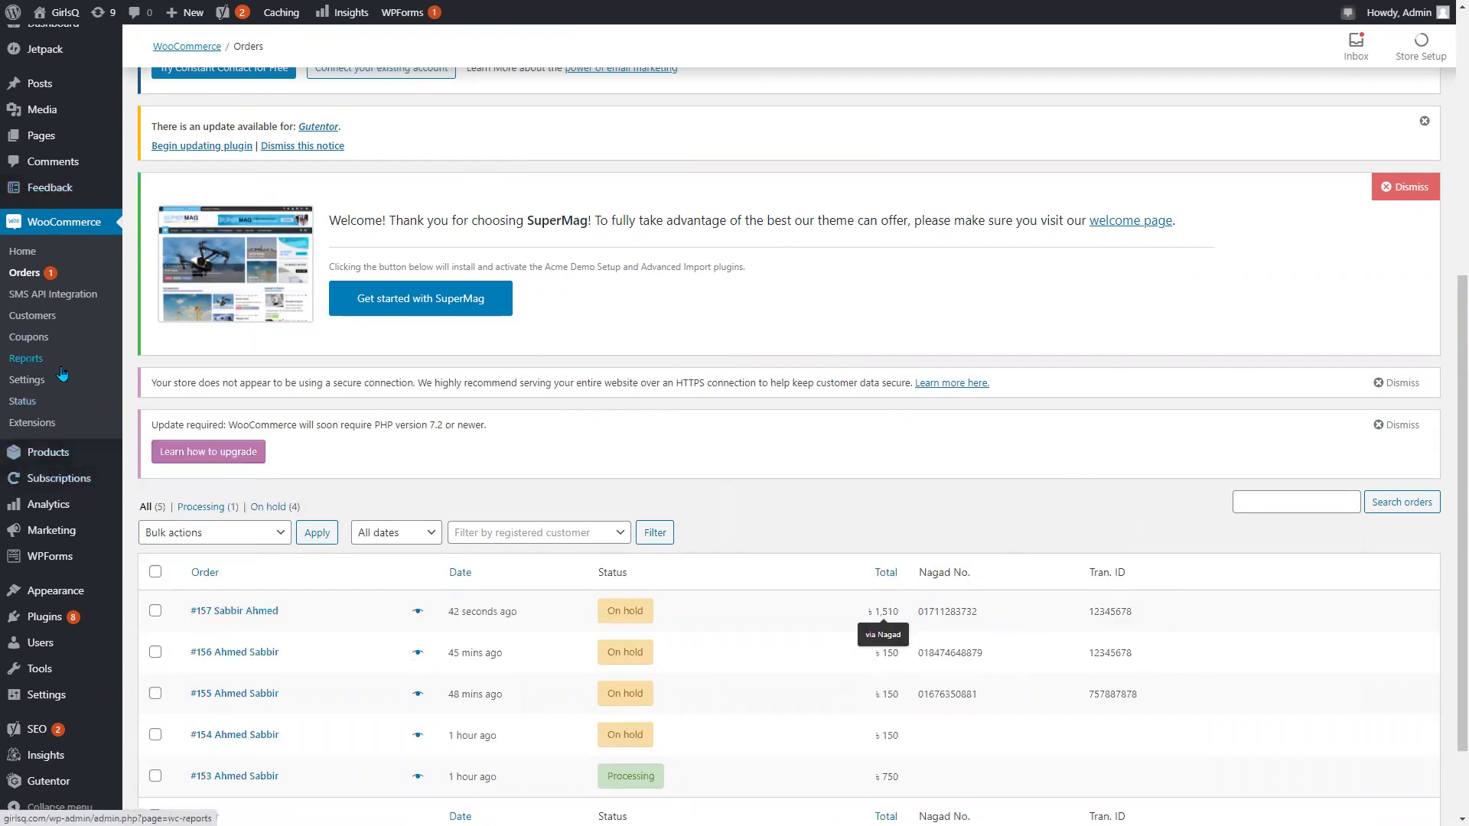
mouse_move(76, 505)
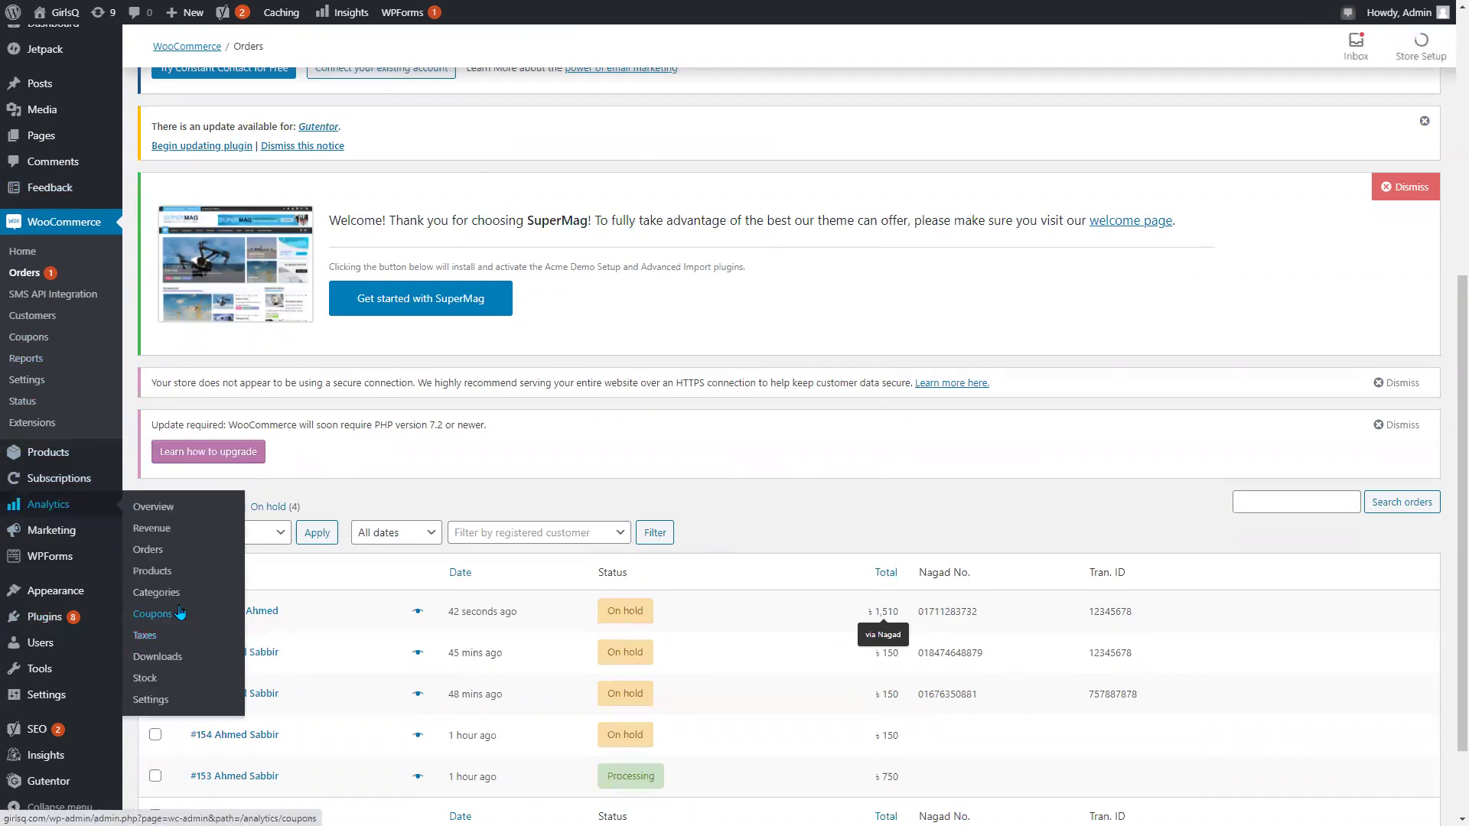
scroll(616, 667, down, 1)
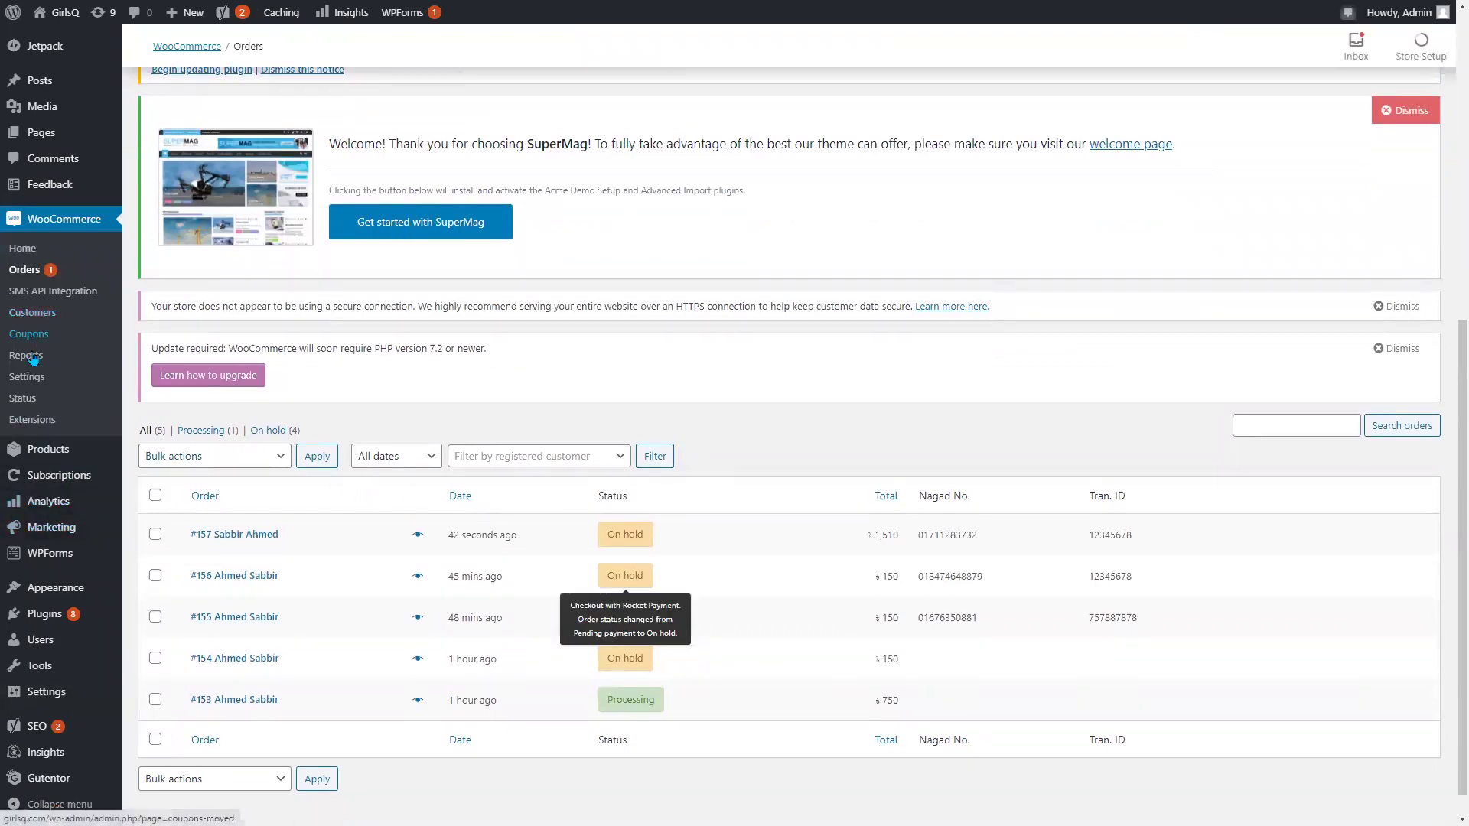
Open the bKash gateway's settings from WooCommerce Settings > Payments.
click(31, 386)
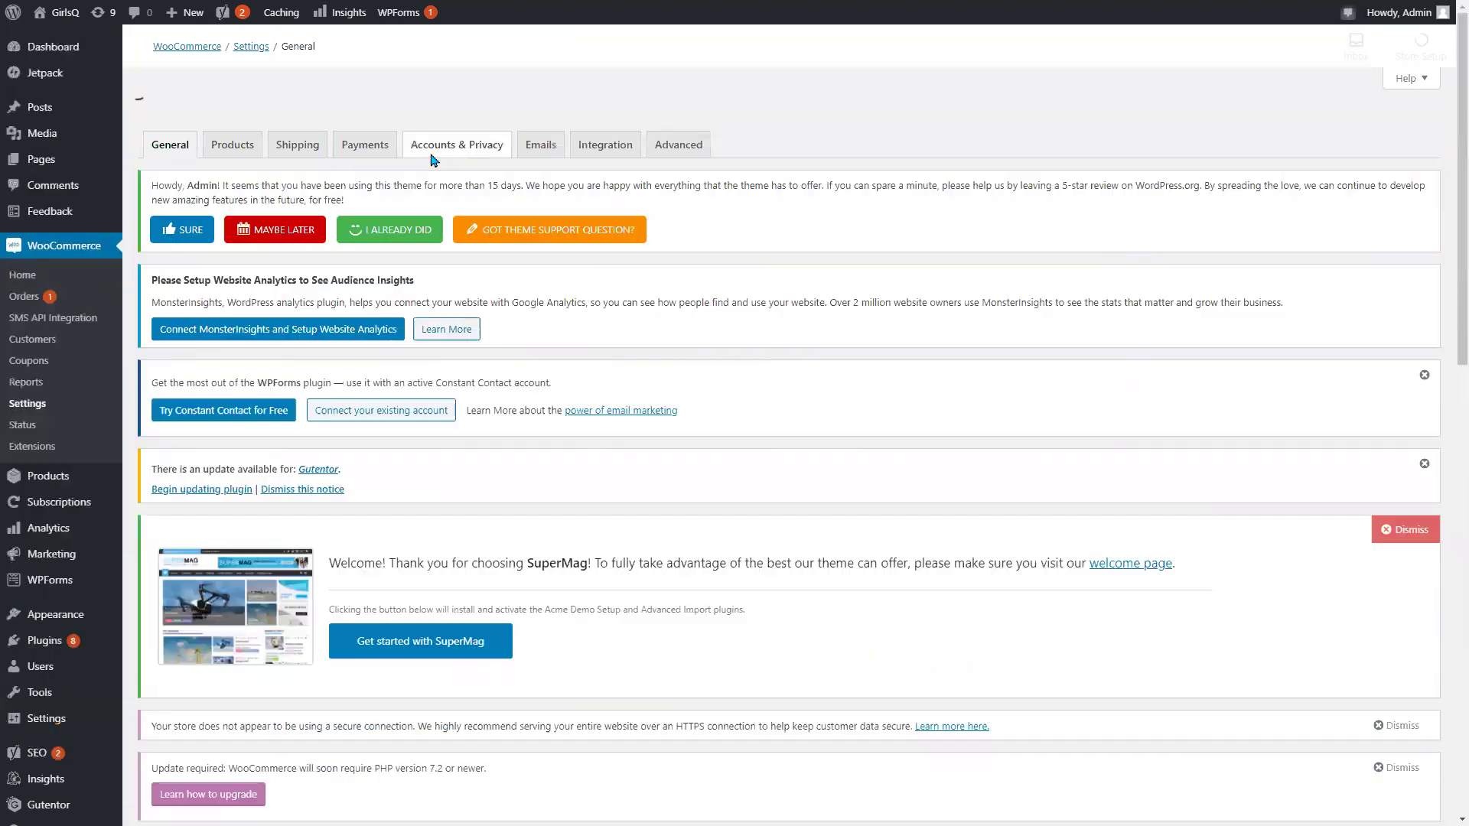
scroll(418, 298, down, 8)
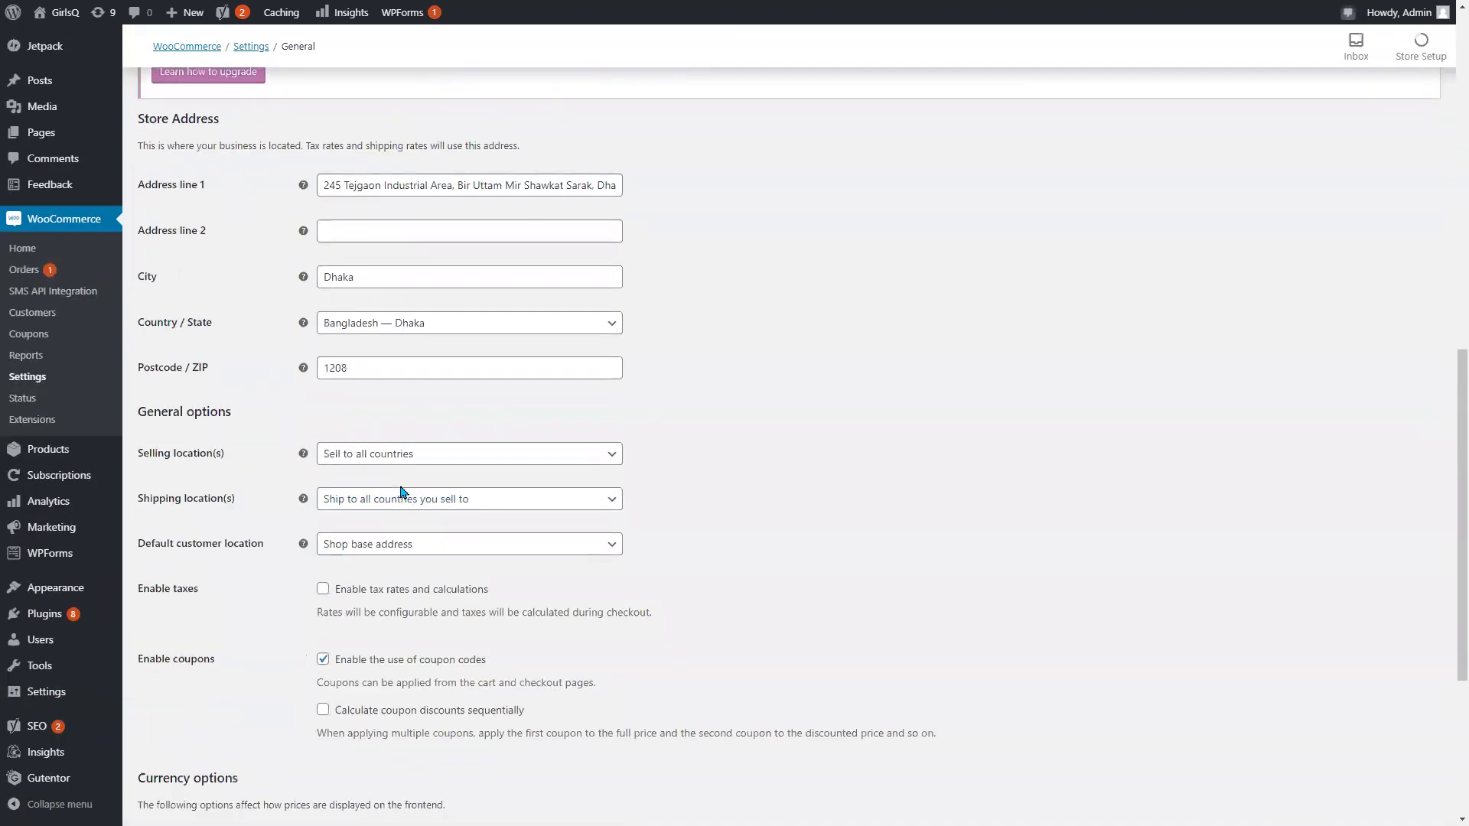
scroll(424, 536, up, 9)
click(373, 265)
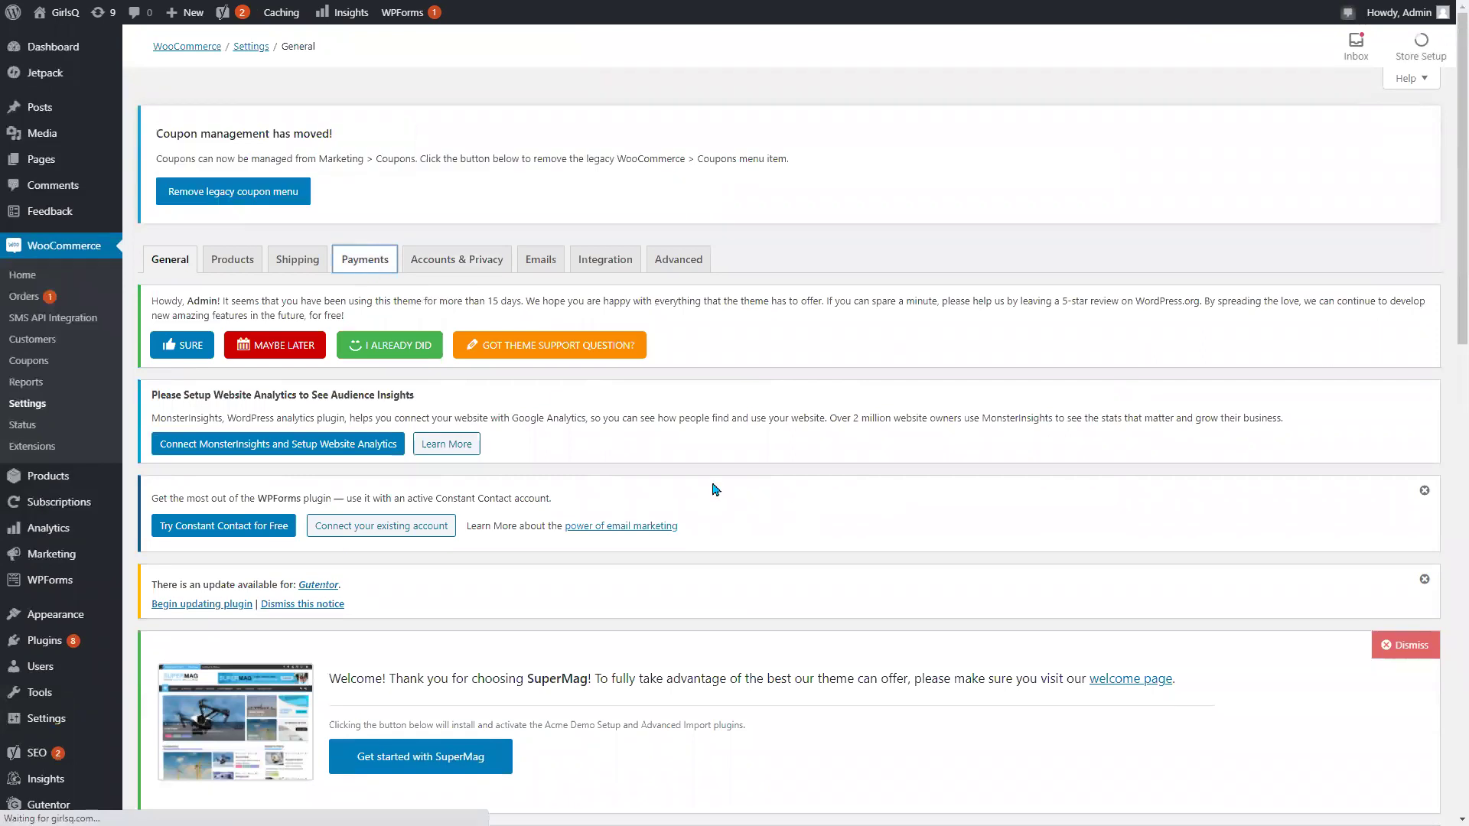
scroll(600, 508, down, 6)
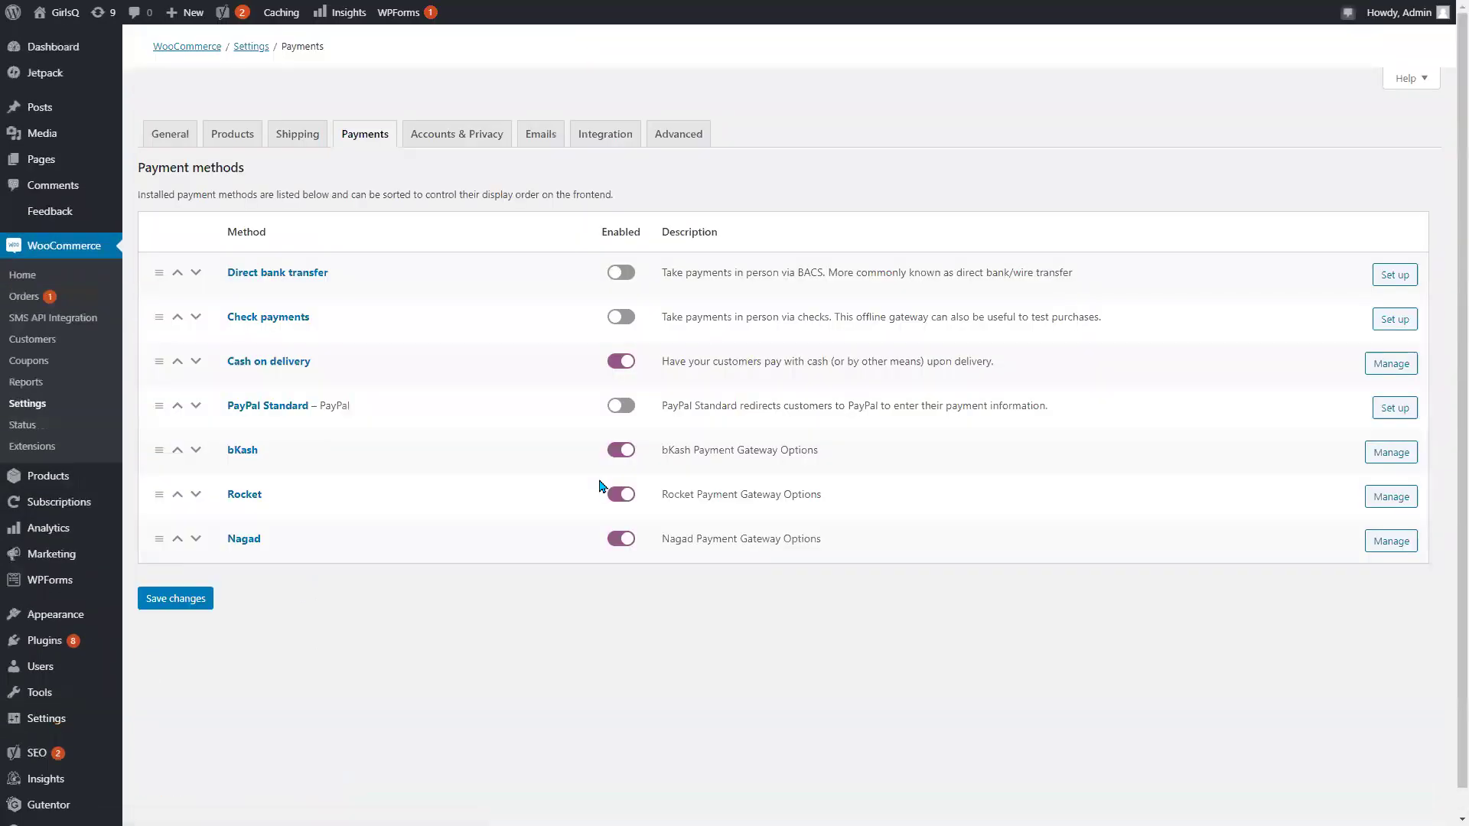
scroll(423, 512, down, 7)
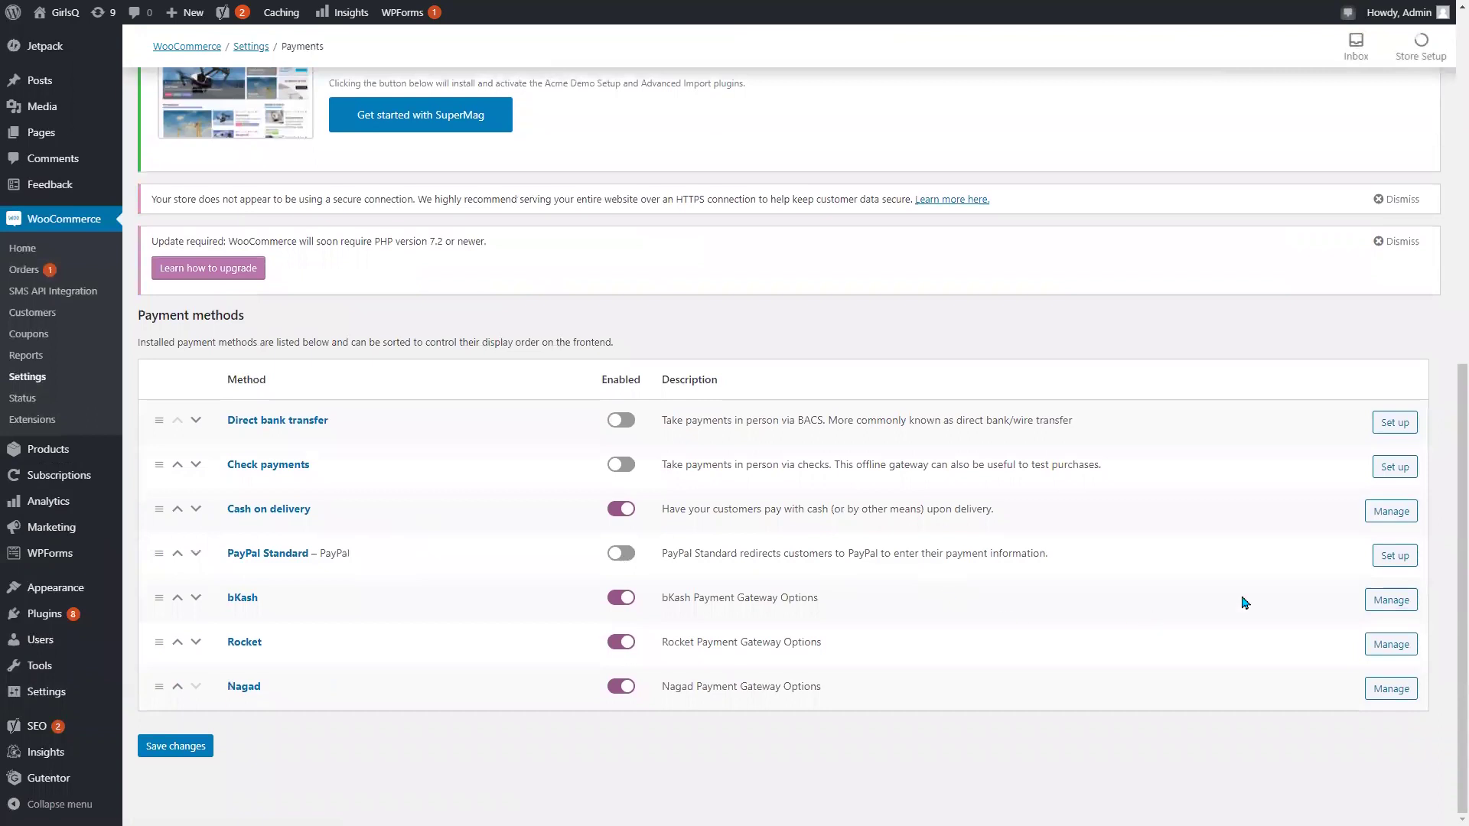
click(1387, 602)
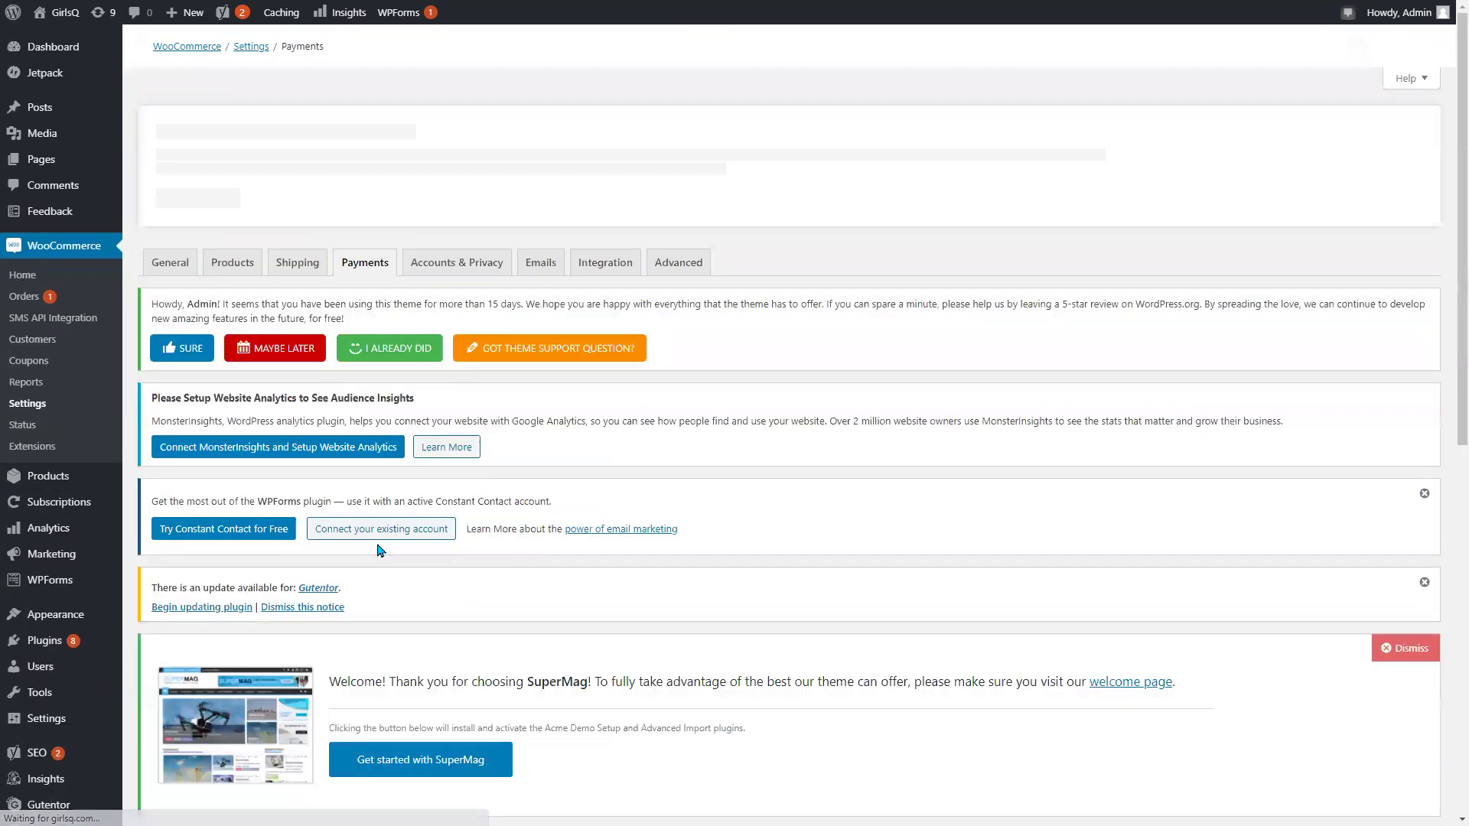
scroll(377, 548, down, 9)
Look over the bKash description and instructions text, leaving account type on Agent for now.
click(335, 433)
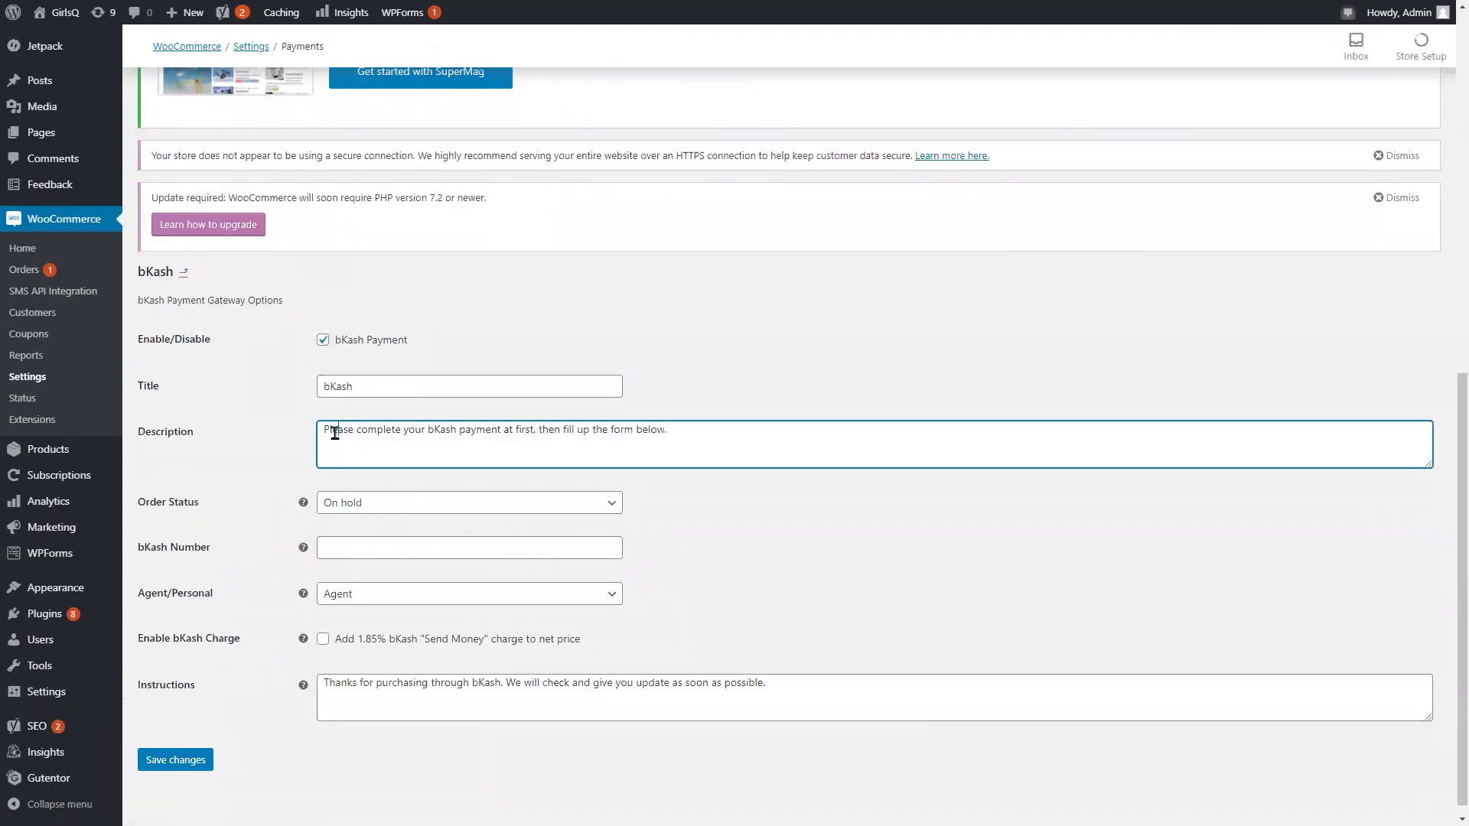
drag(689, 444, 648, 436)
click(803, 704)
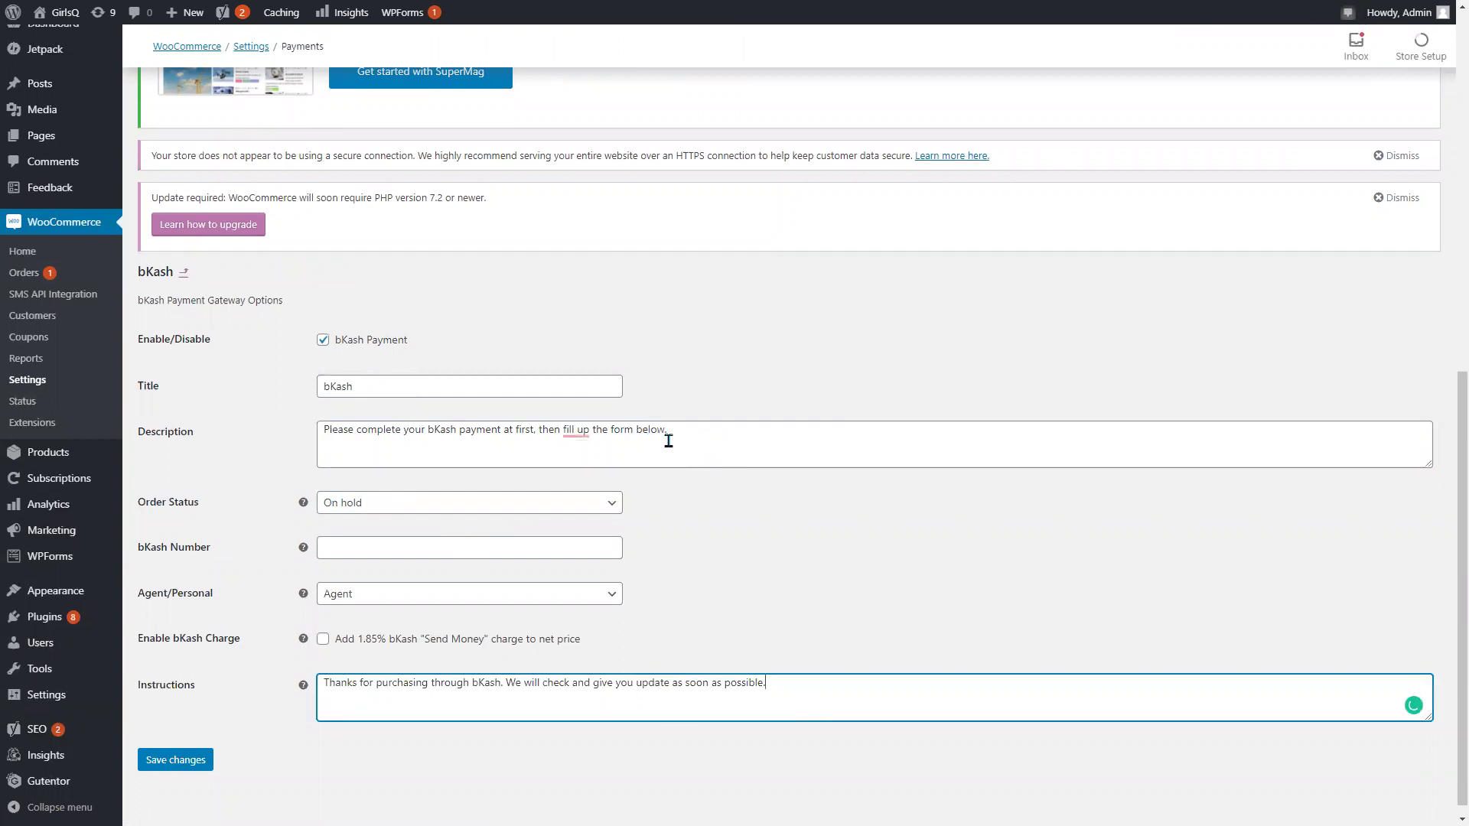
click(460, 598)
click(815, 604)
Enter the bKash merchant number, set the account type to Personal, and save.
click(396, 547)
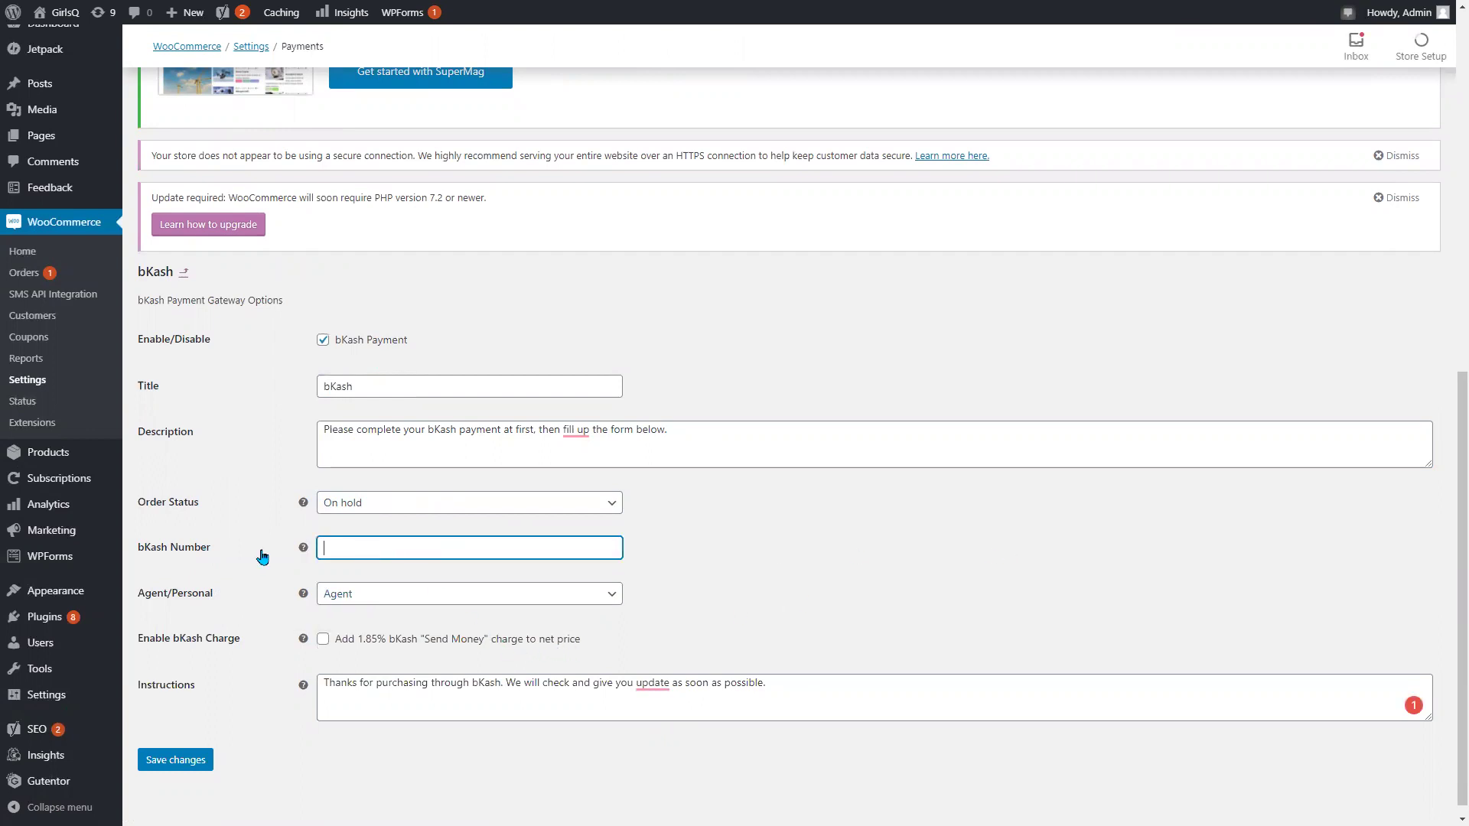
mouse_move(300, 548)
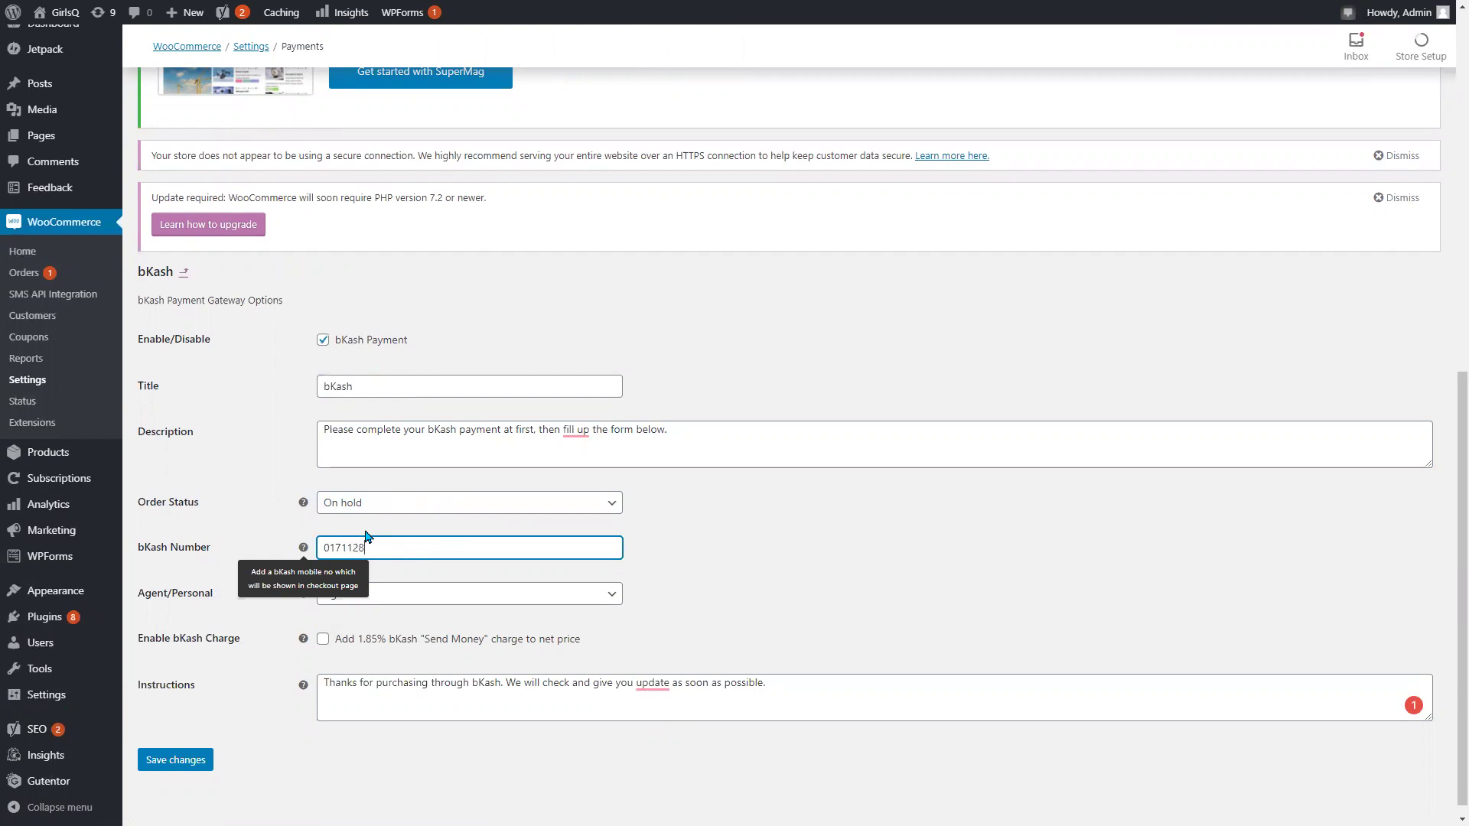
click(888, 608)
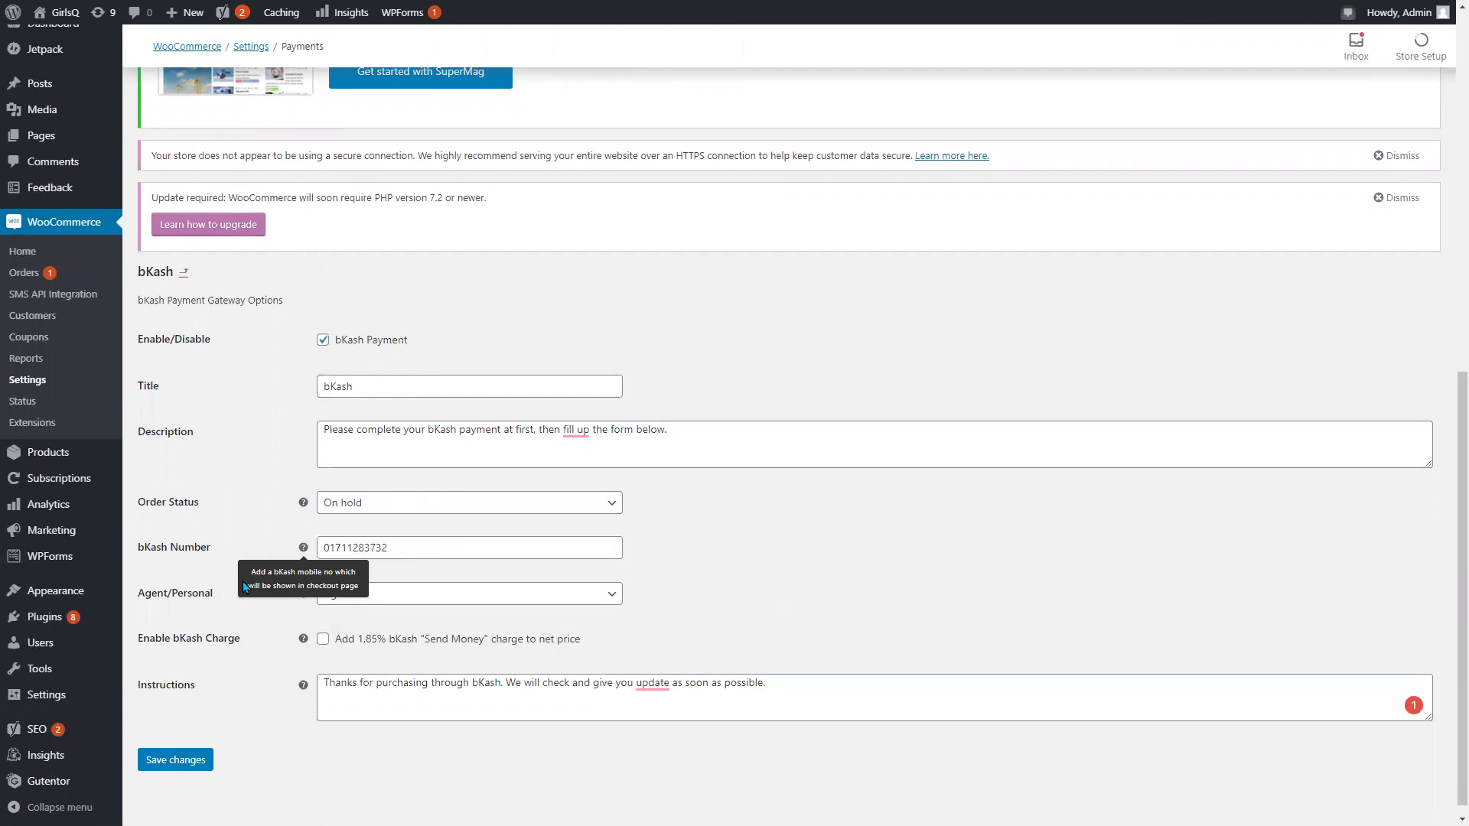
click(373, 597)
click(397, 638)
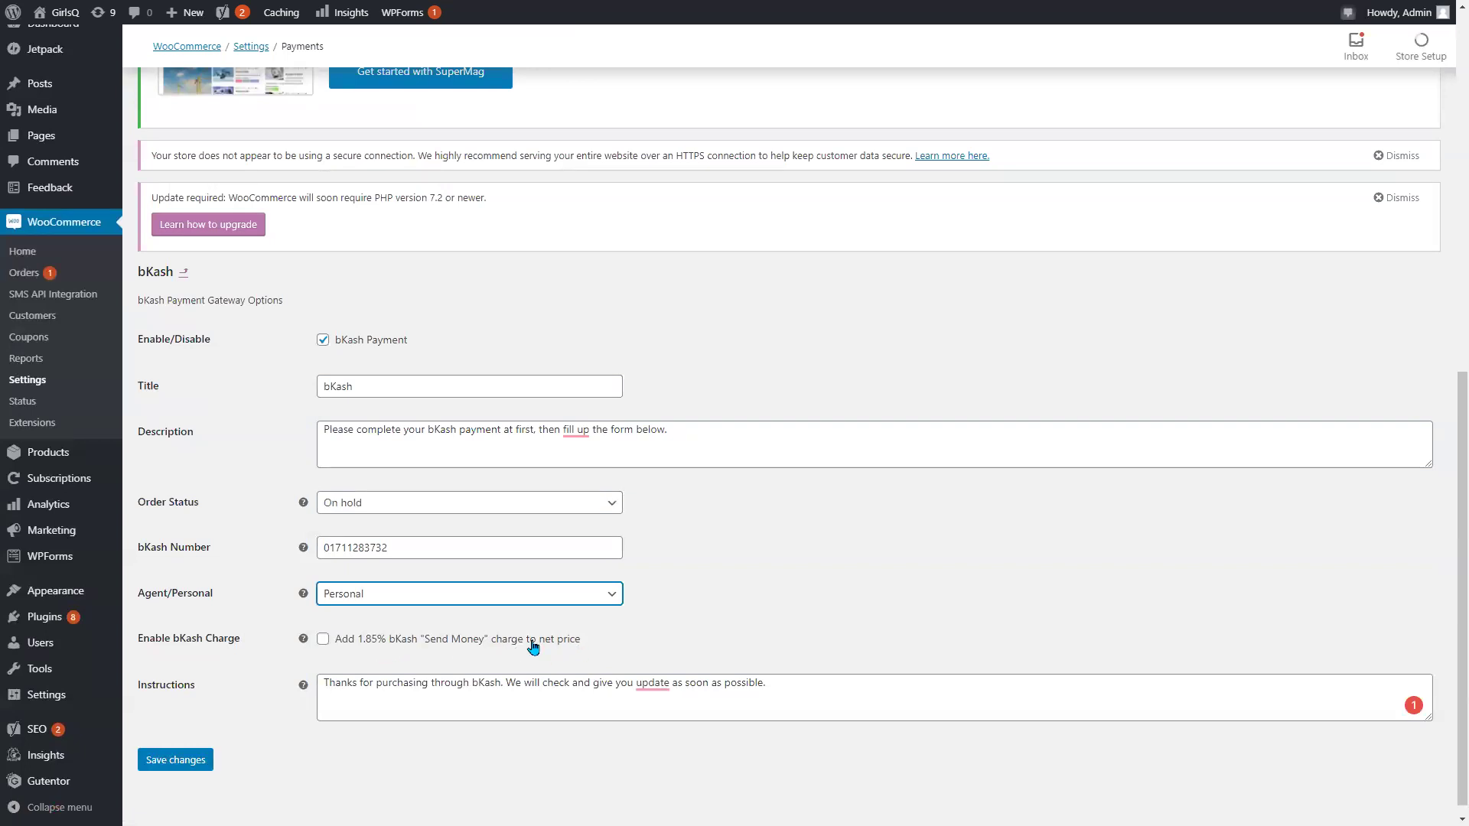
click(190, 756)
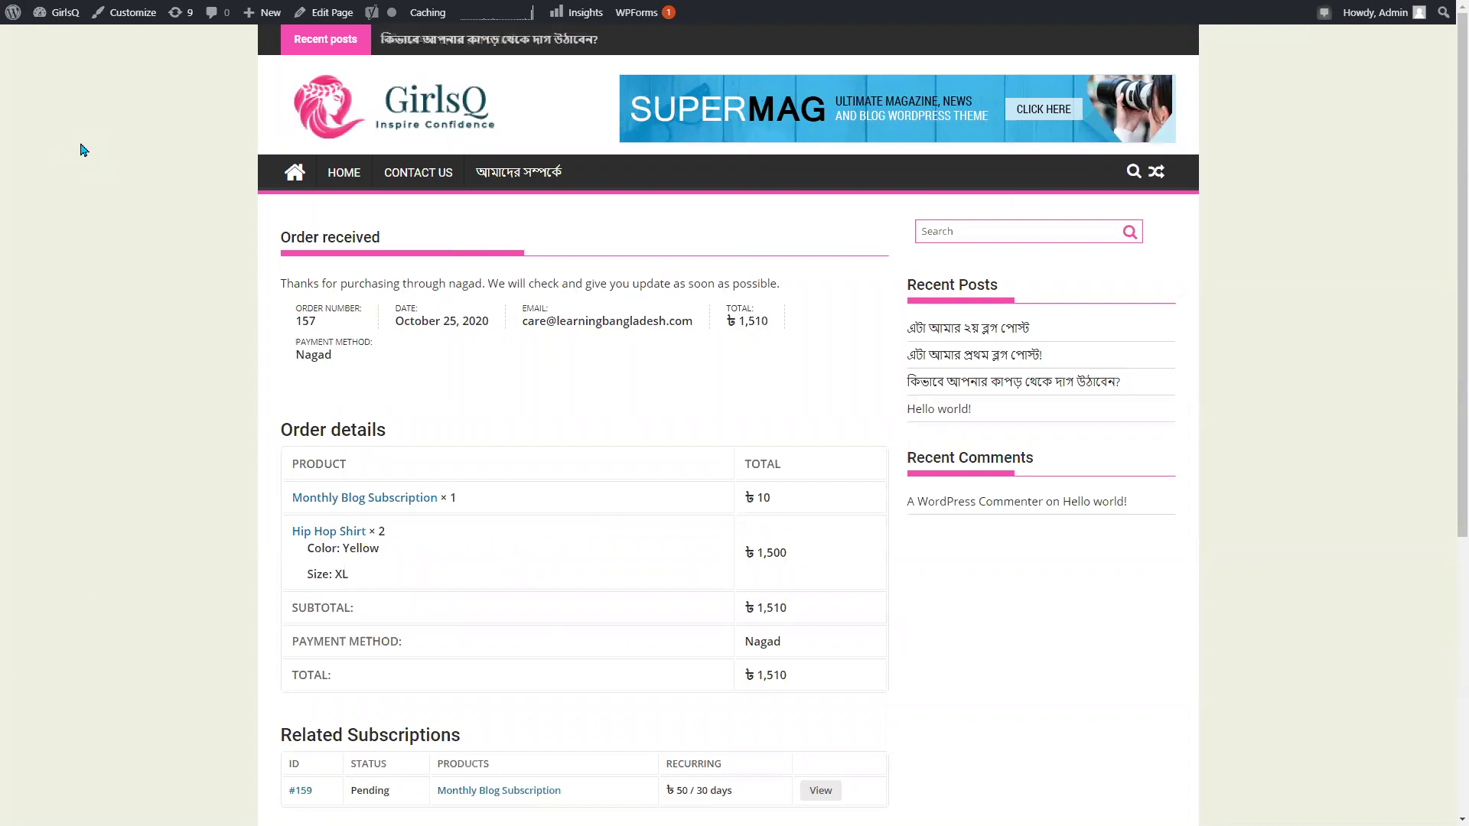
Open the Monthly Blog Subscription product page with the browser back in full screen.
key(F11)
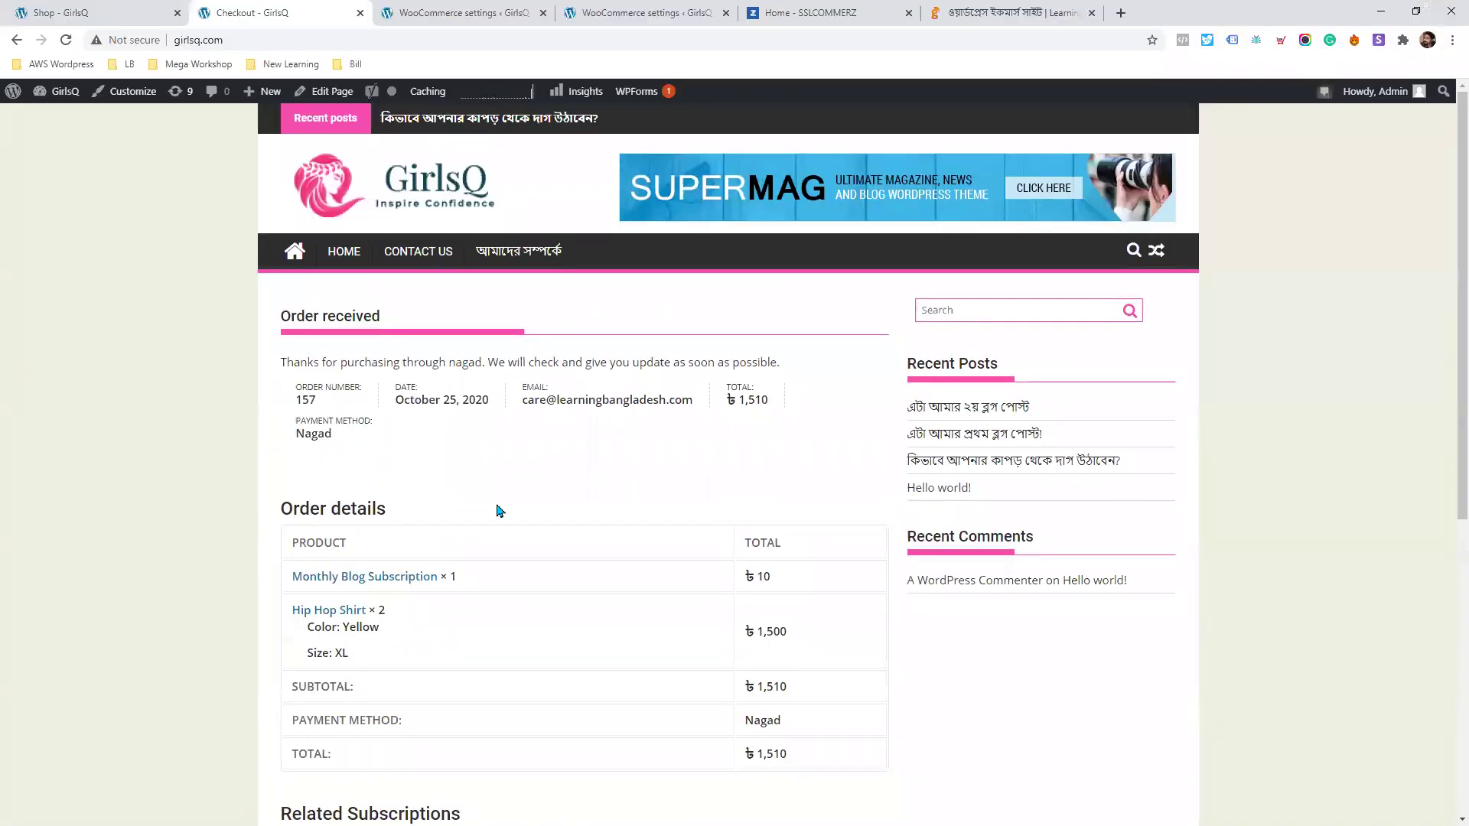
scroll(499, 510, down, 4)
click(362, 276)
key(F11)
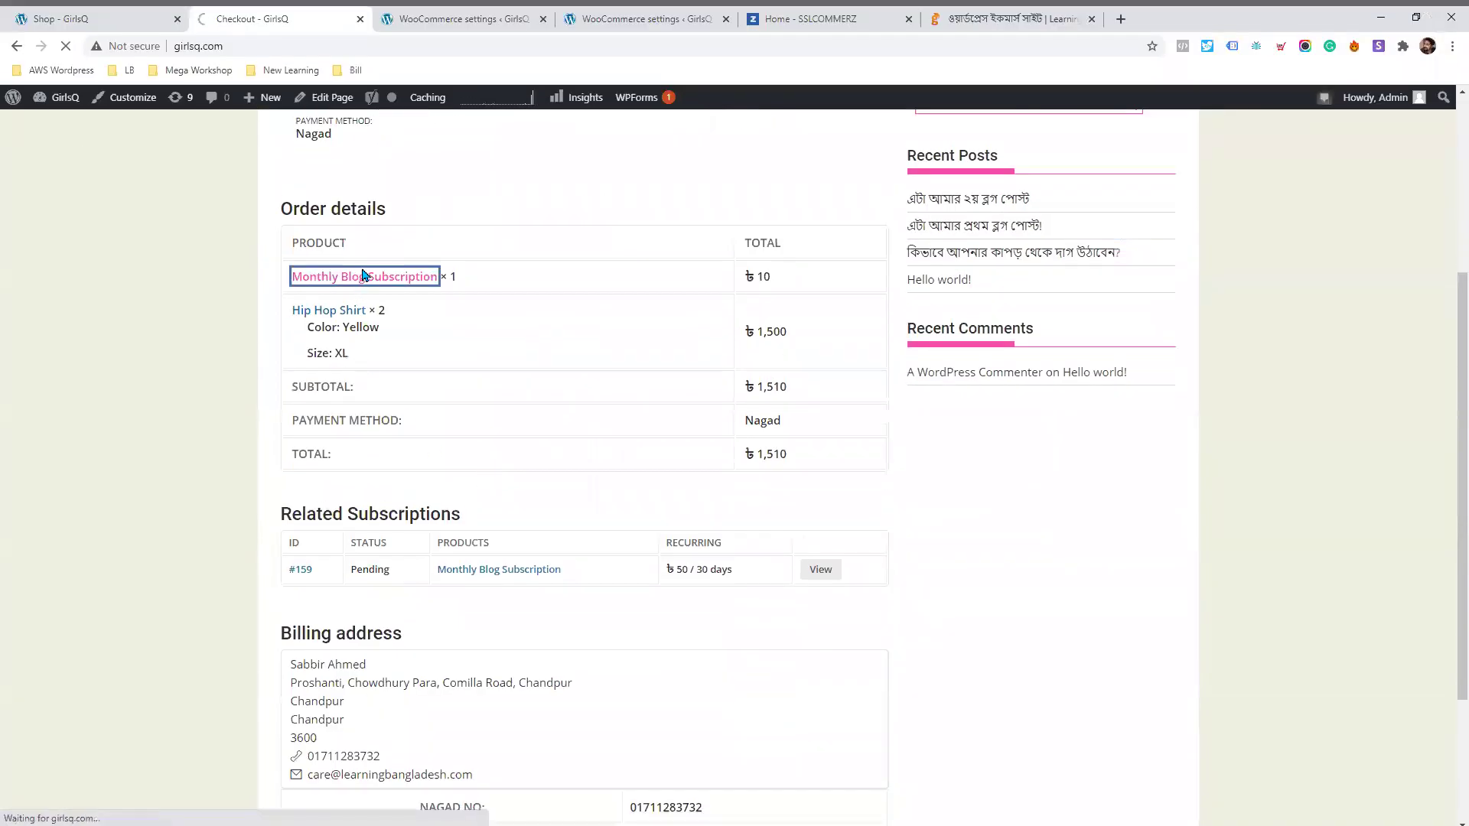
Add a Yellow XL Hip Hop Shirt to the cart and proceed to checkout.
click(327, 232)
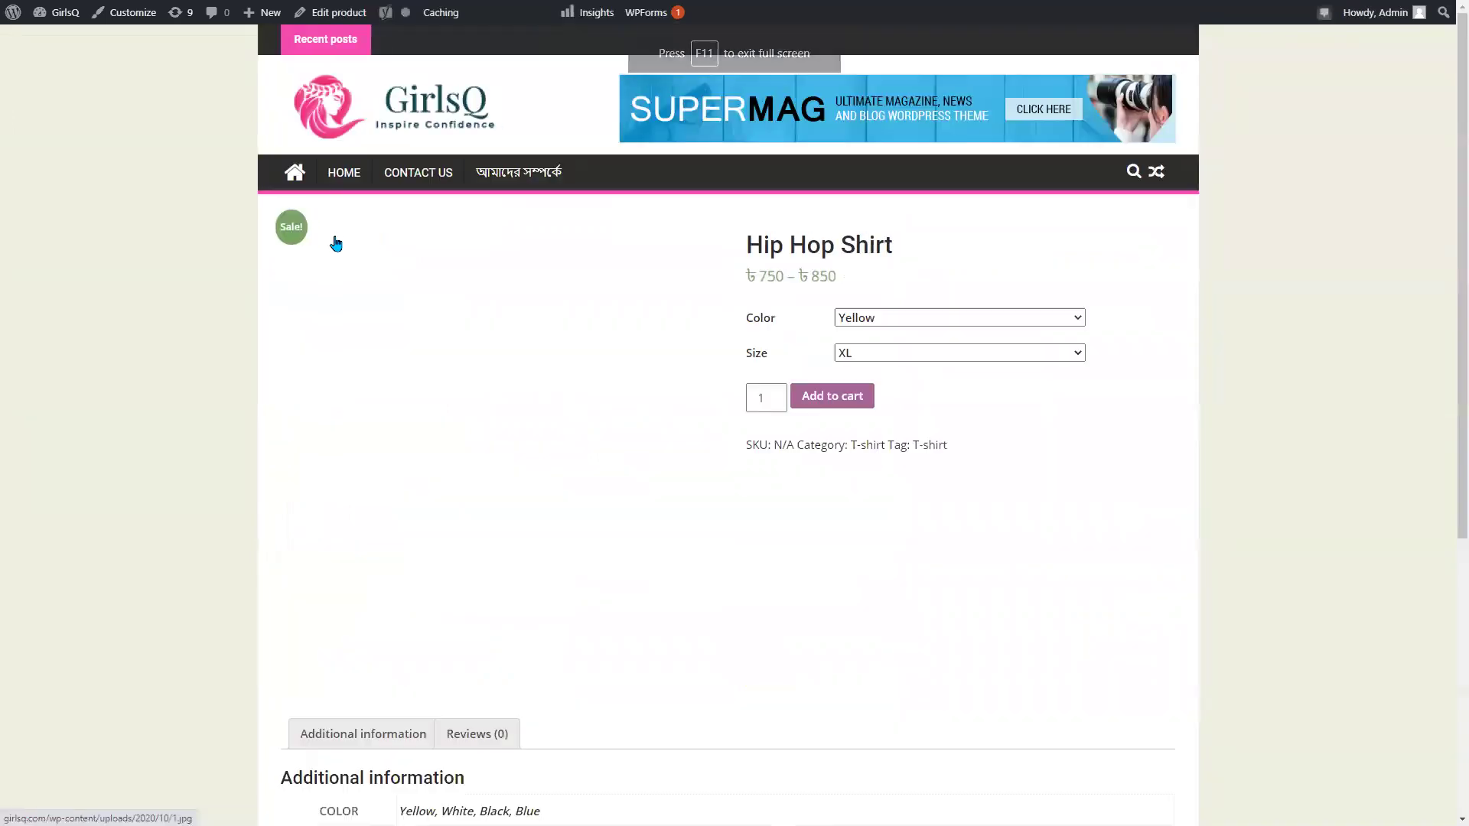
click(813, 428)
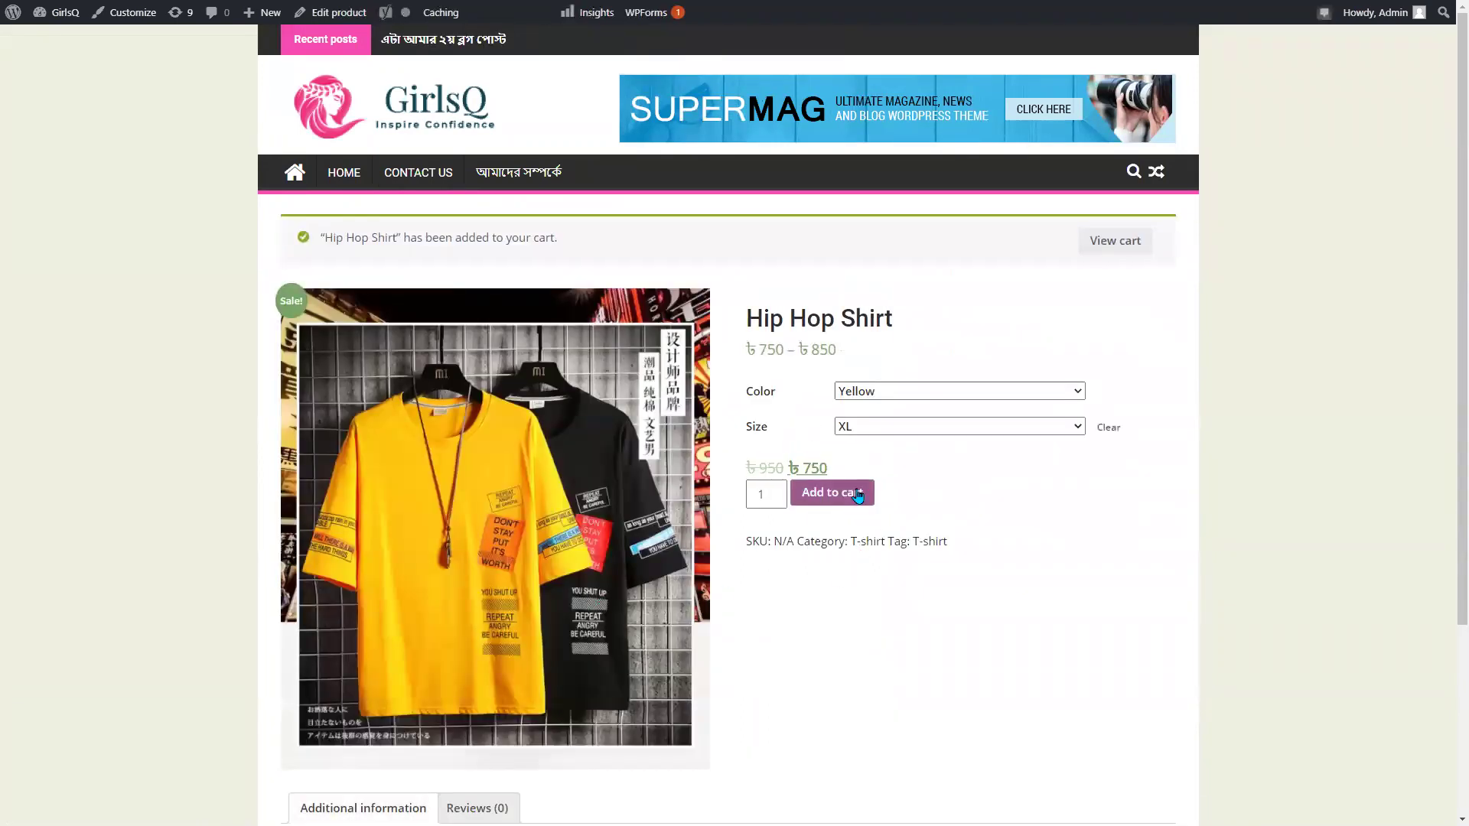
scroll(884, 498, down, 3)
scroll(889, 502, up, 3)
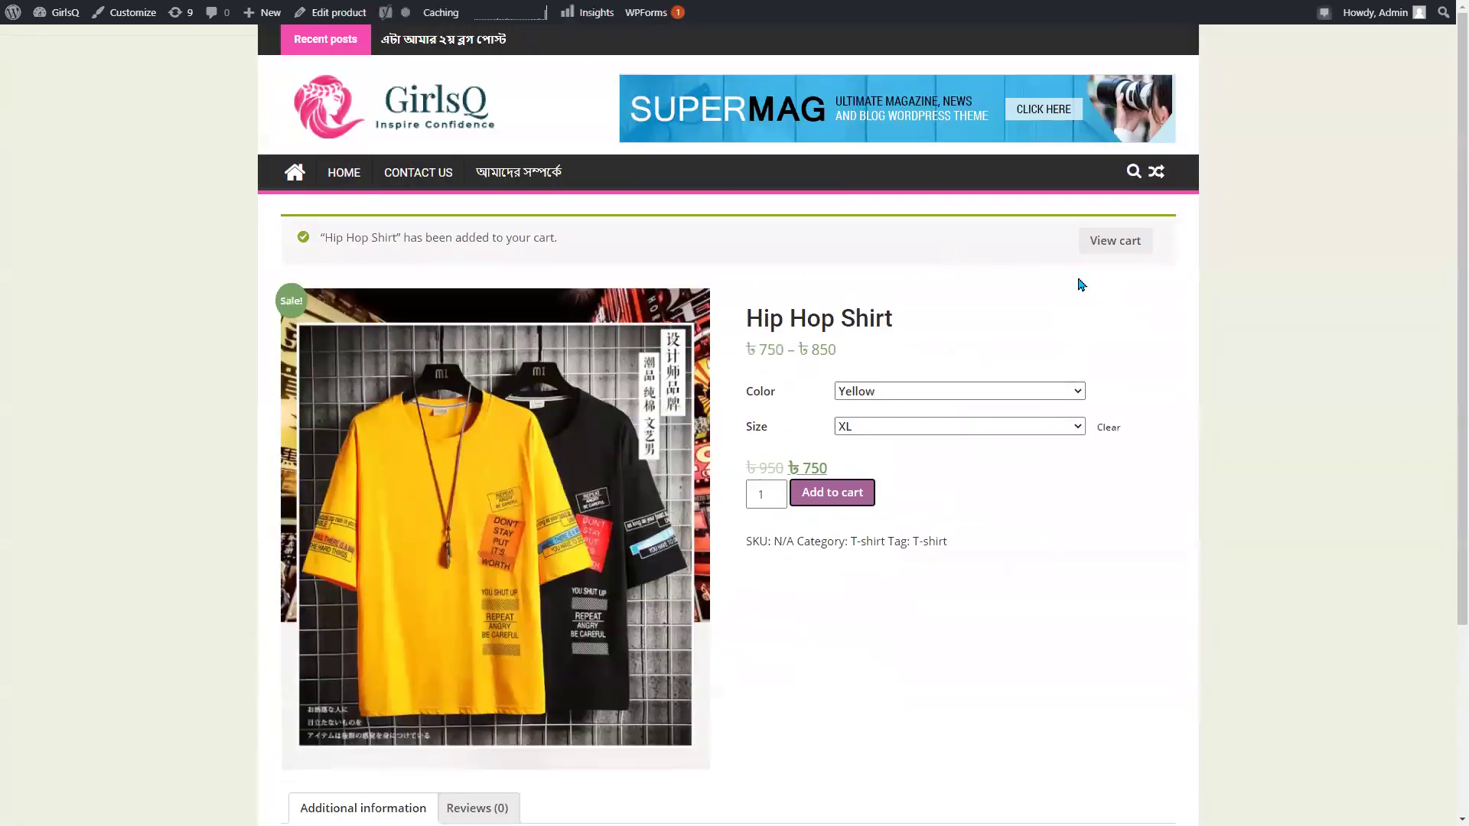
click(1129, 242)
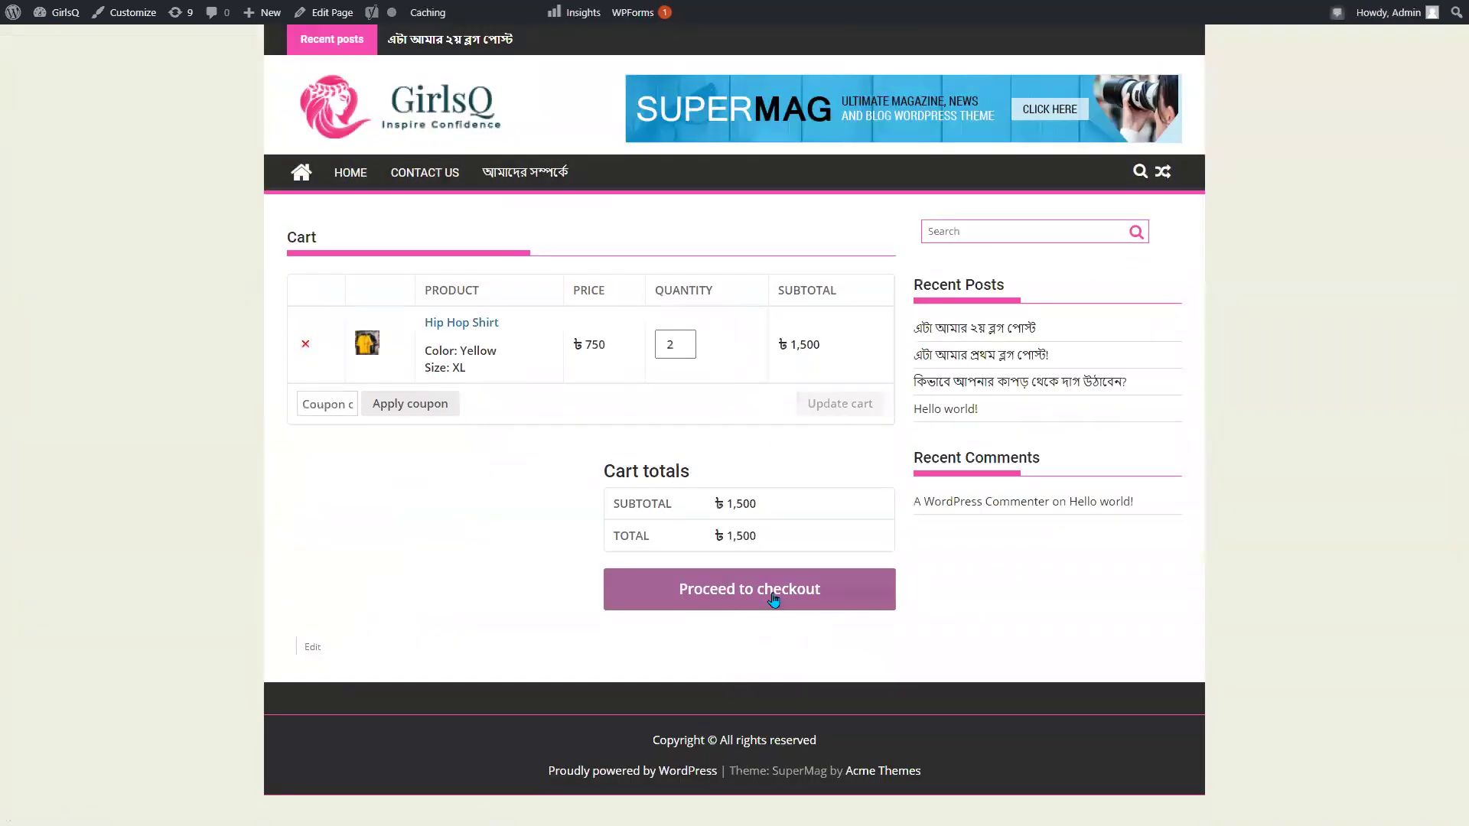
click(769, 599)
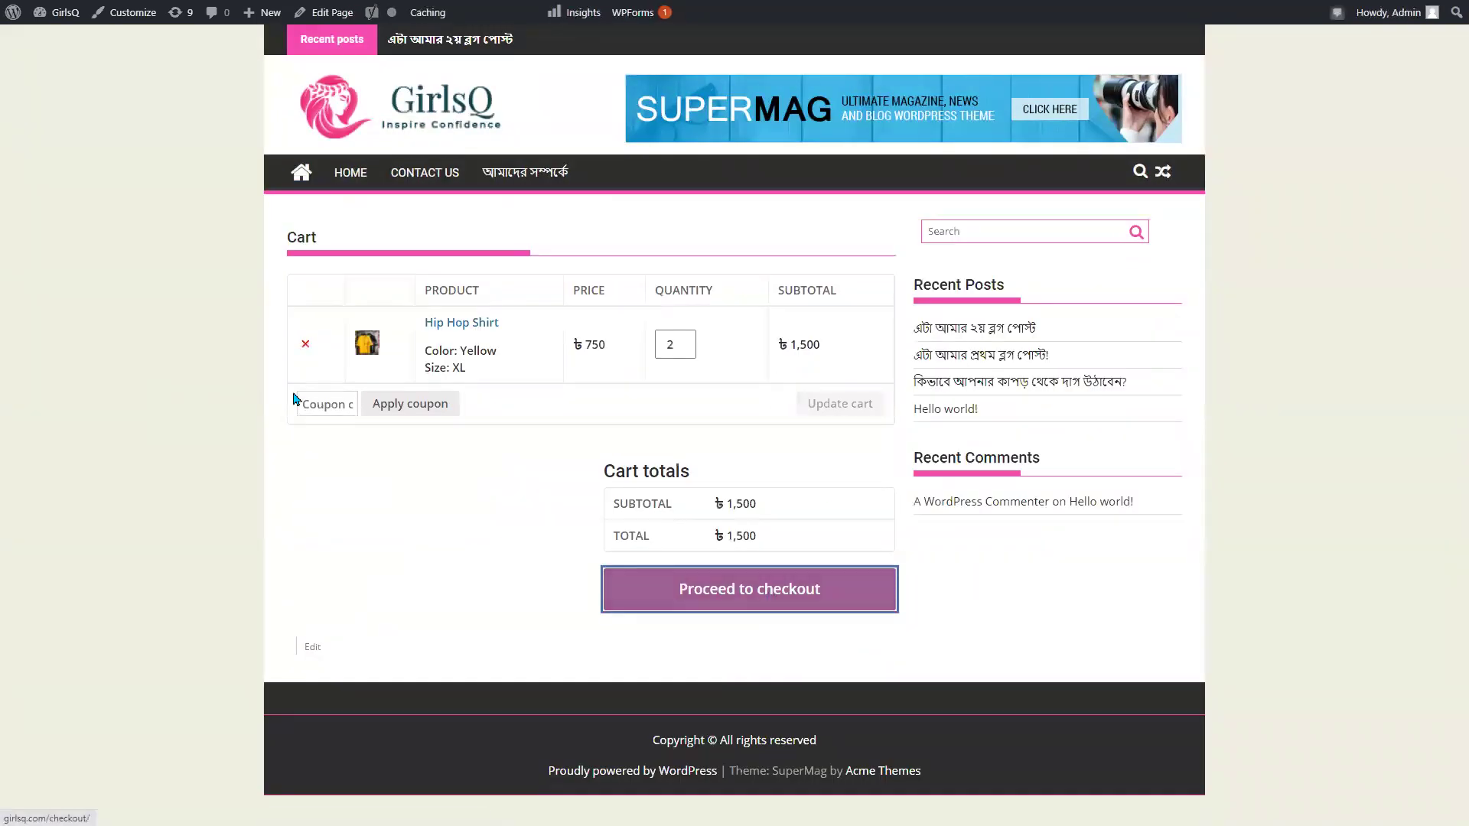
Try the bKash, Rocket and Nagad payment options at checkout, reading their notes.
scroll(340, 497, down, 10)
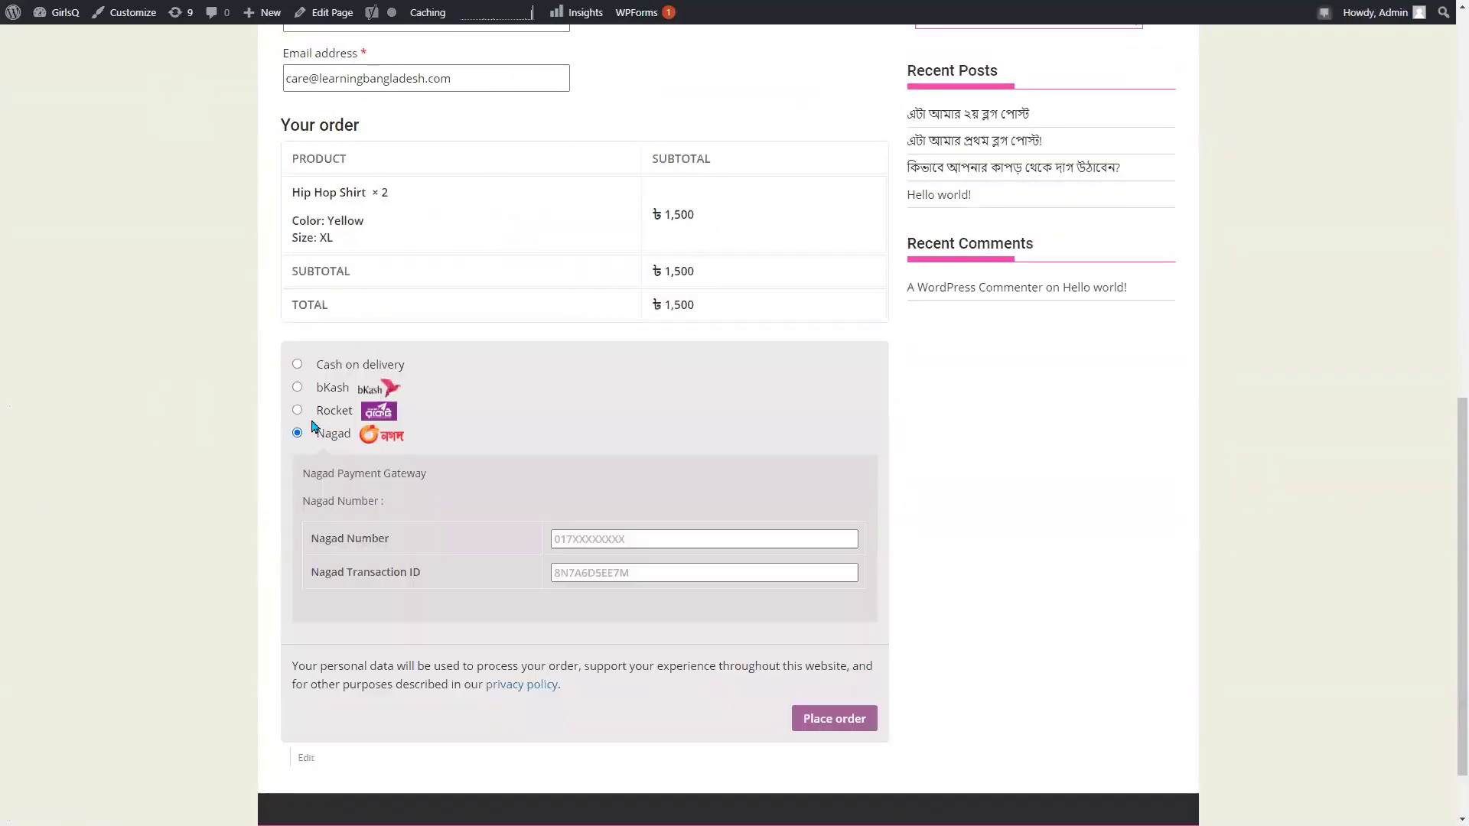
click(297, 388)
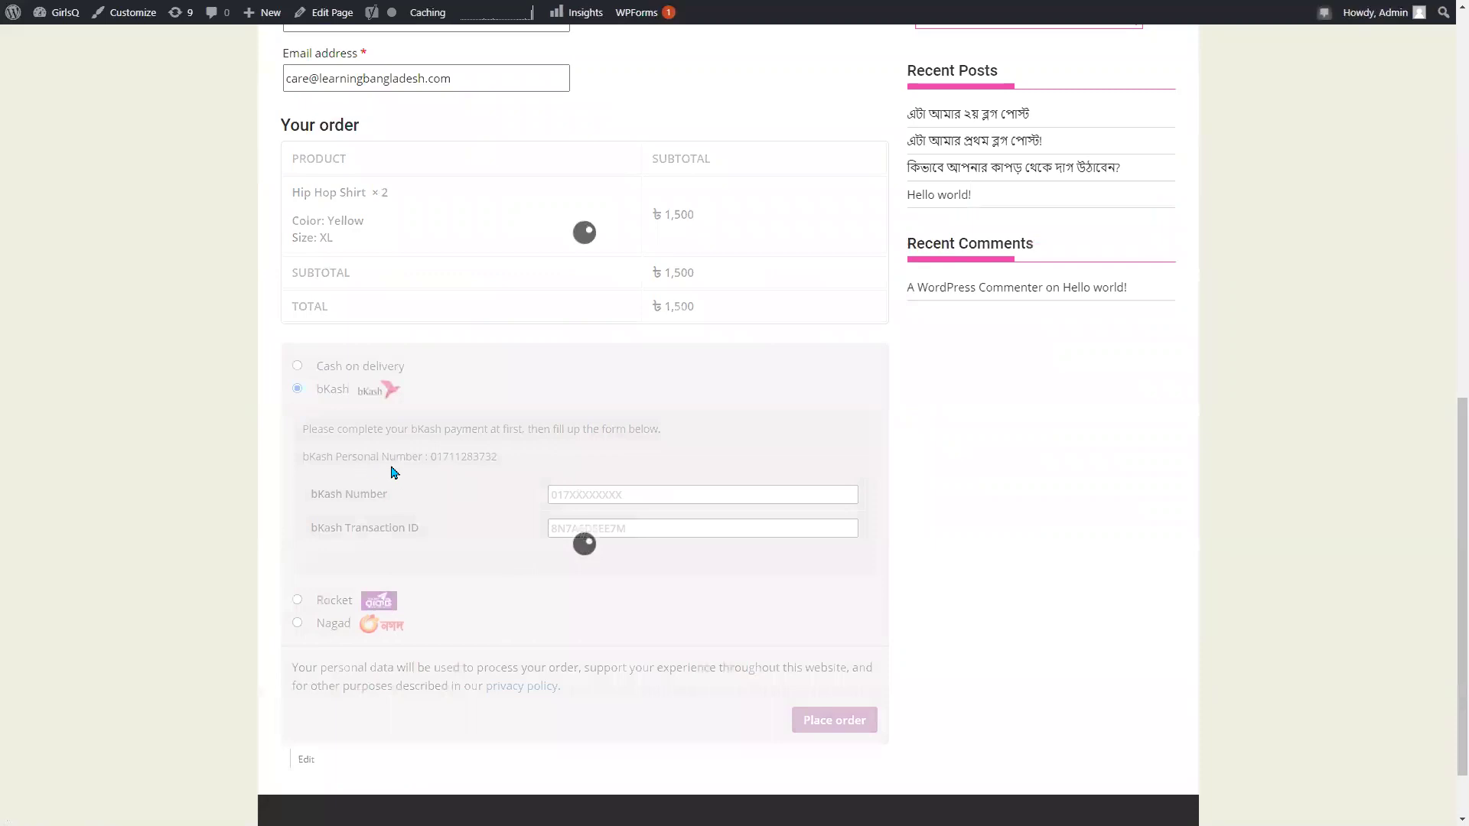
drag(303, 457, 437, 457)
click(298, 599)
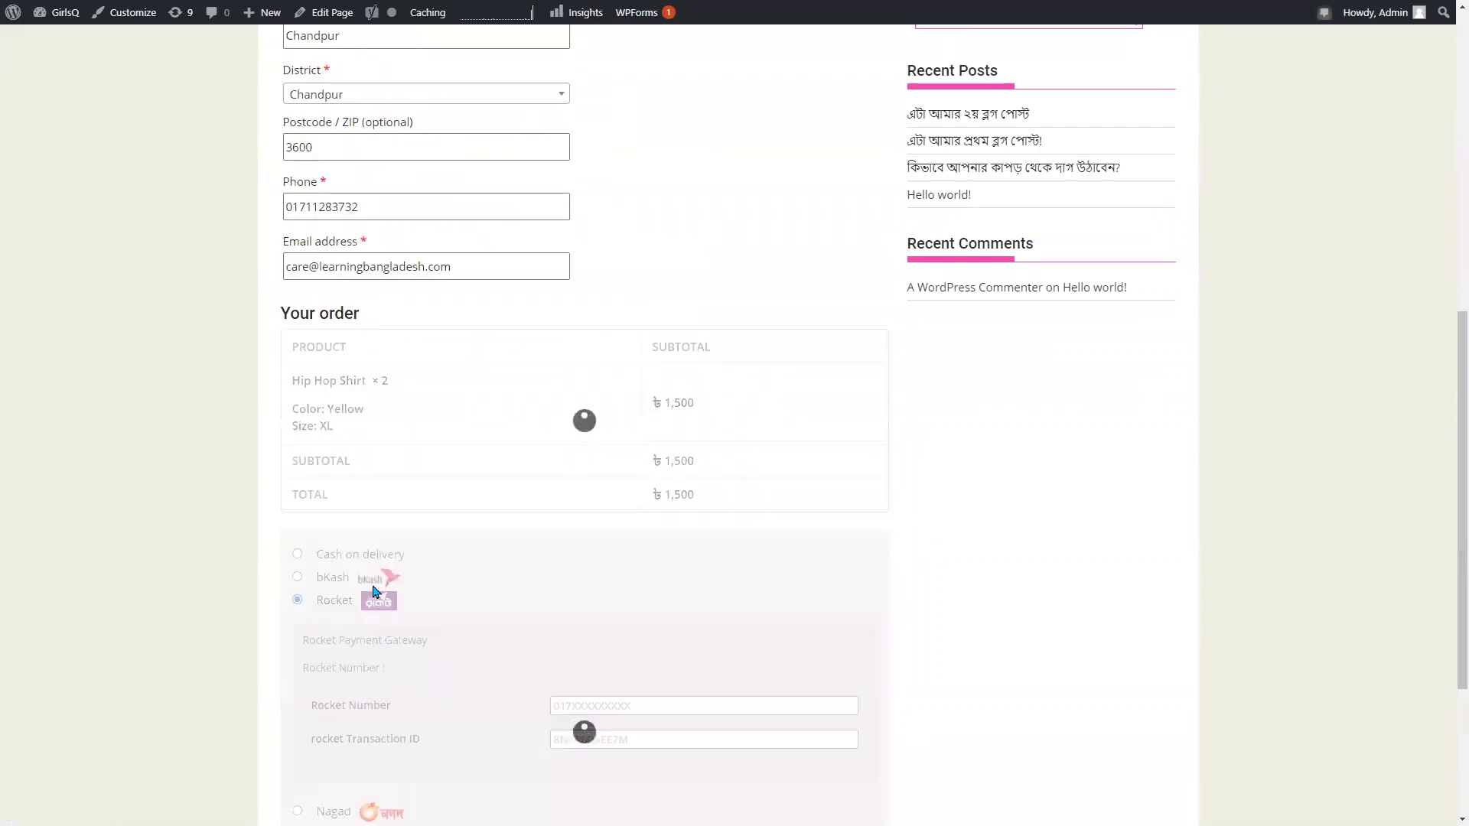
scroll(495, 610, down, 3)
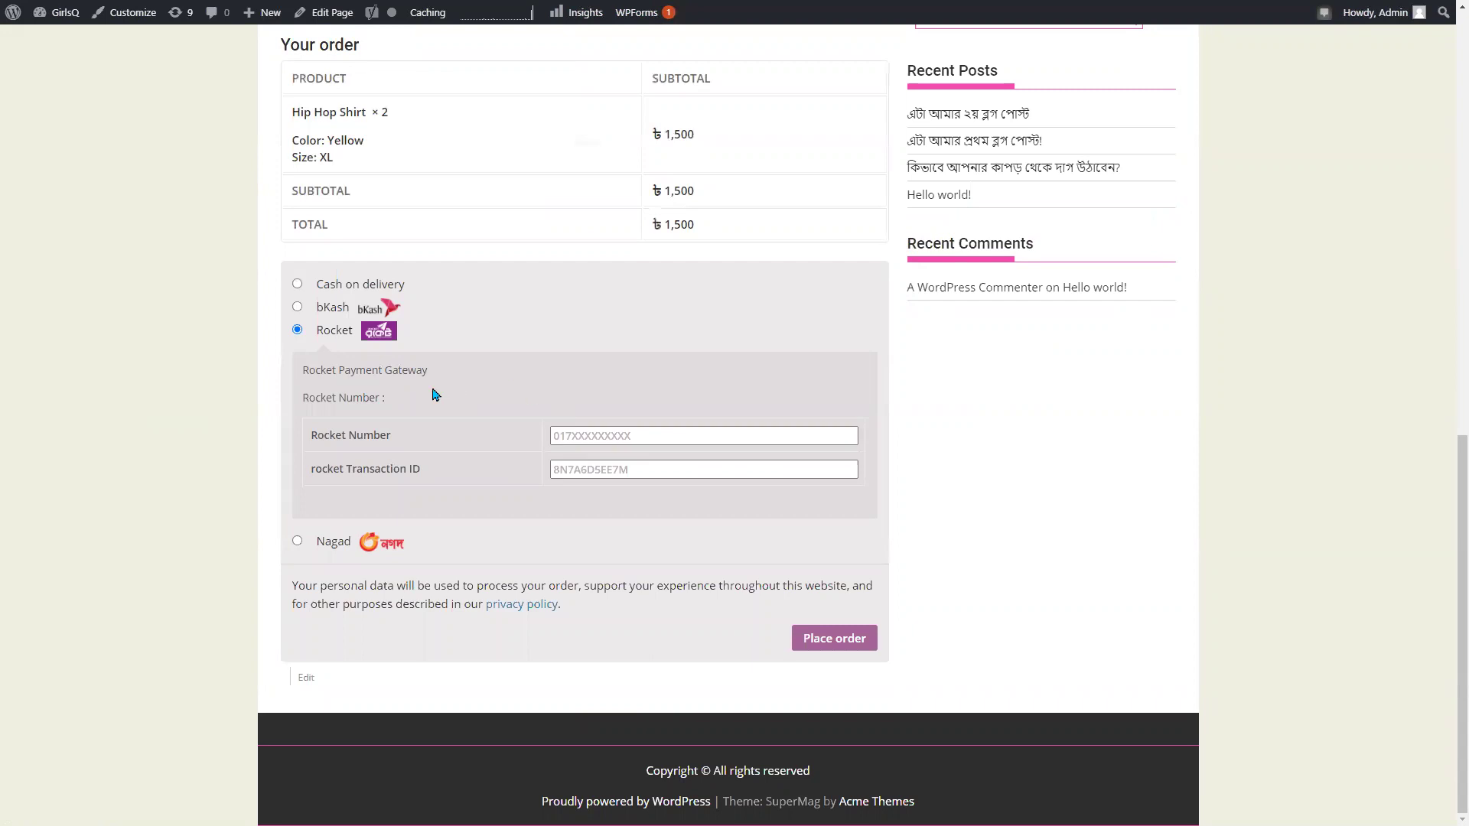
click(297, 542)
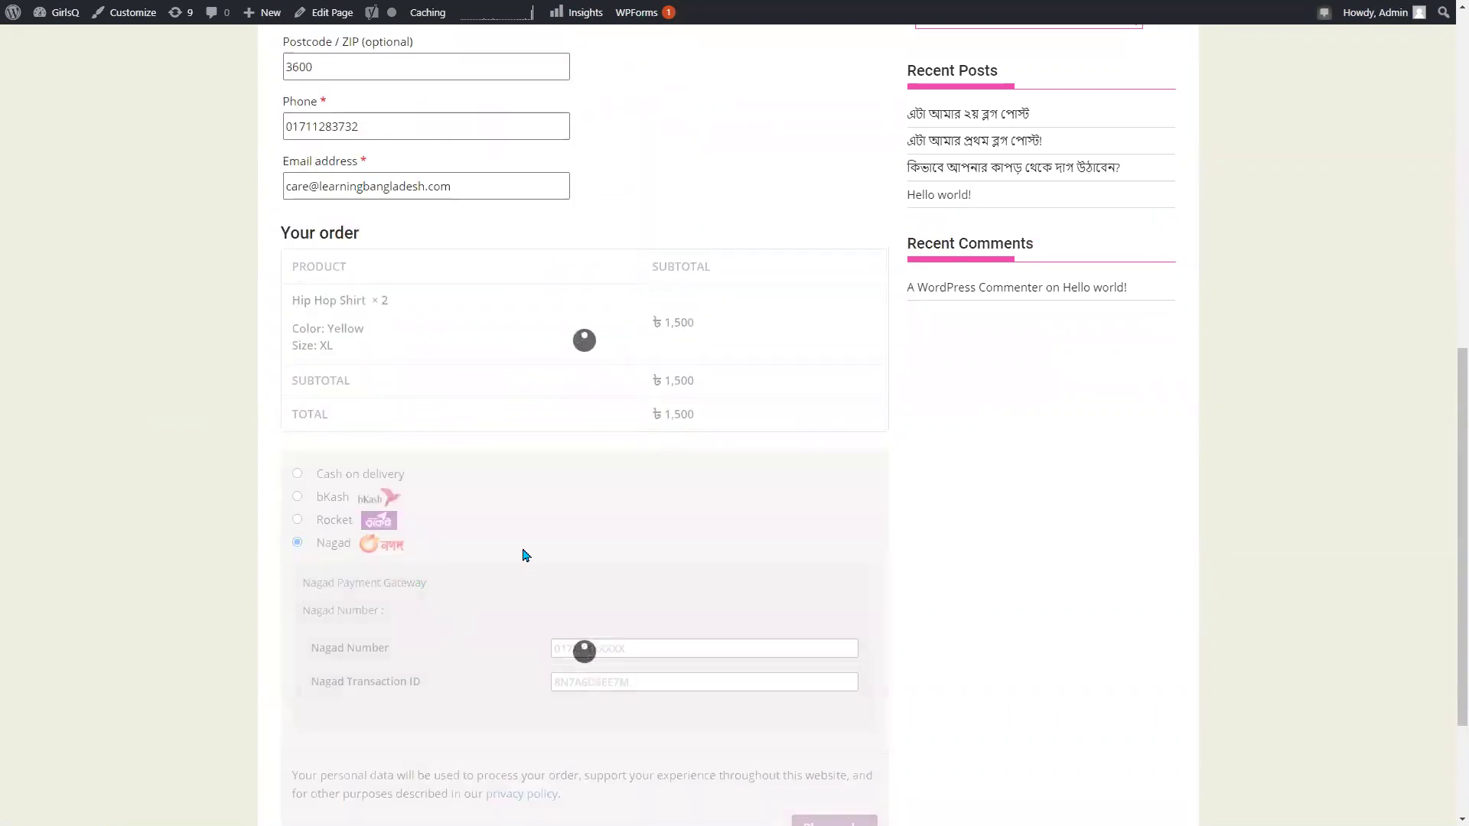
drag(426, 570, 450, 553)
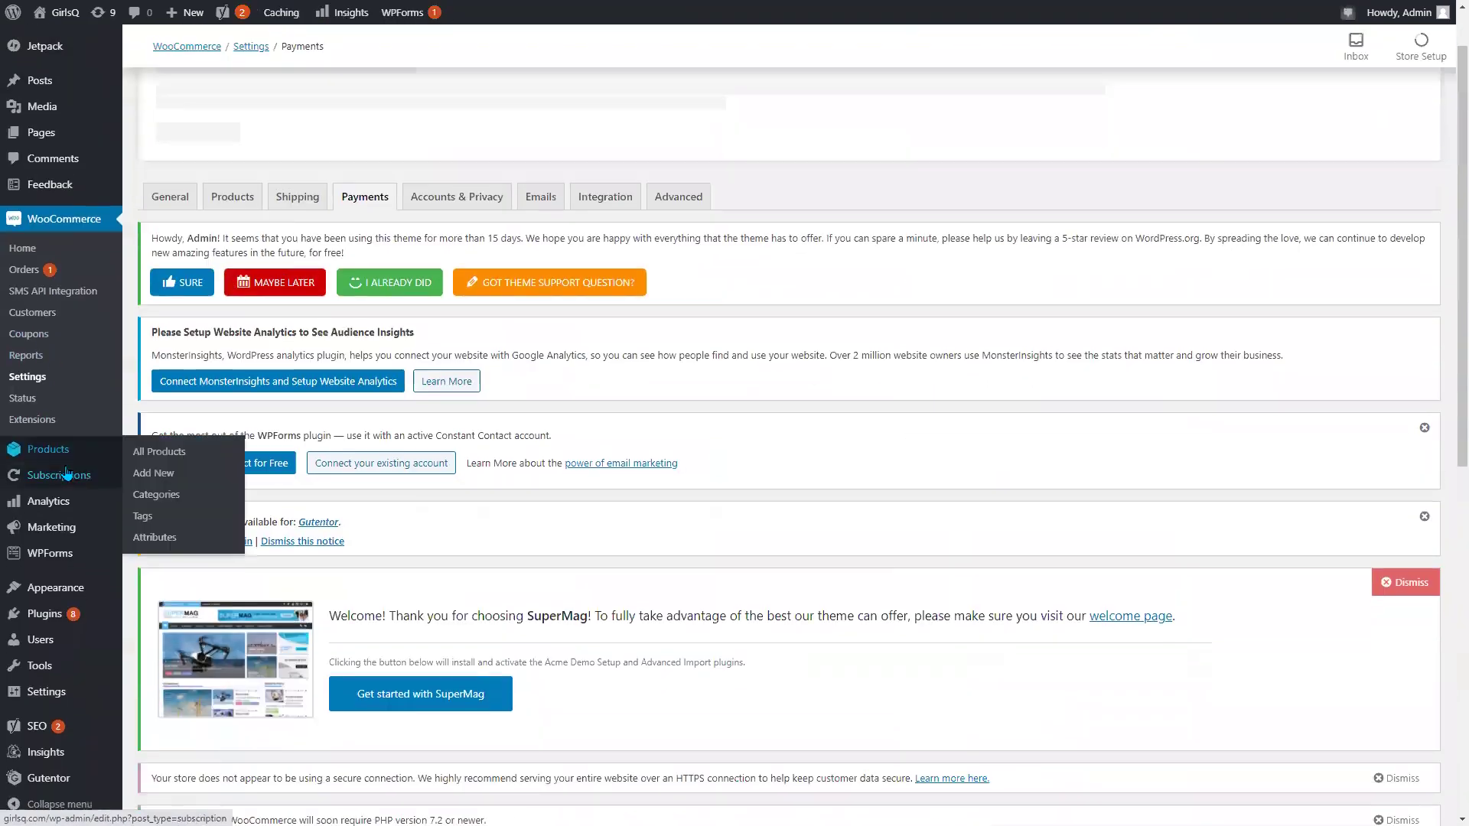
Search new plugins for 'sslcommerz', then install and activate SSLCommerz Payment Gateway.
scroll(45, 535, down, 8)
mouse_move(51, 621)
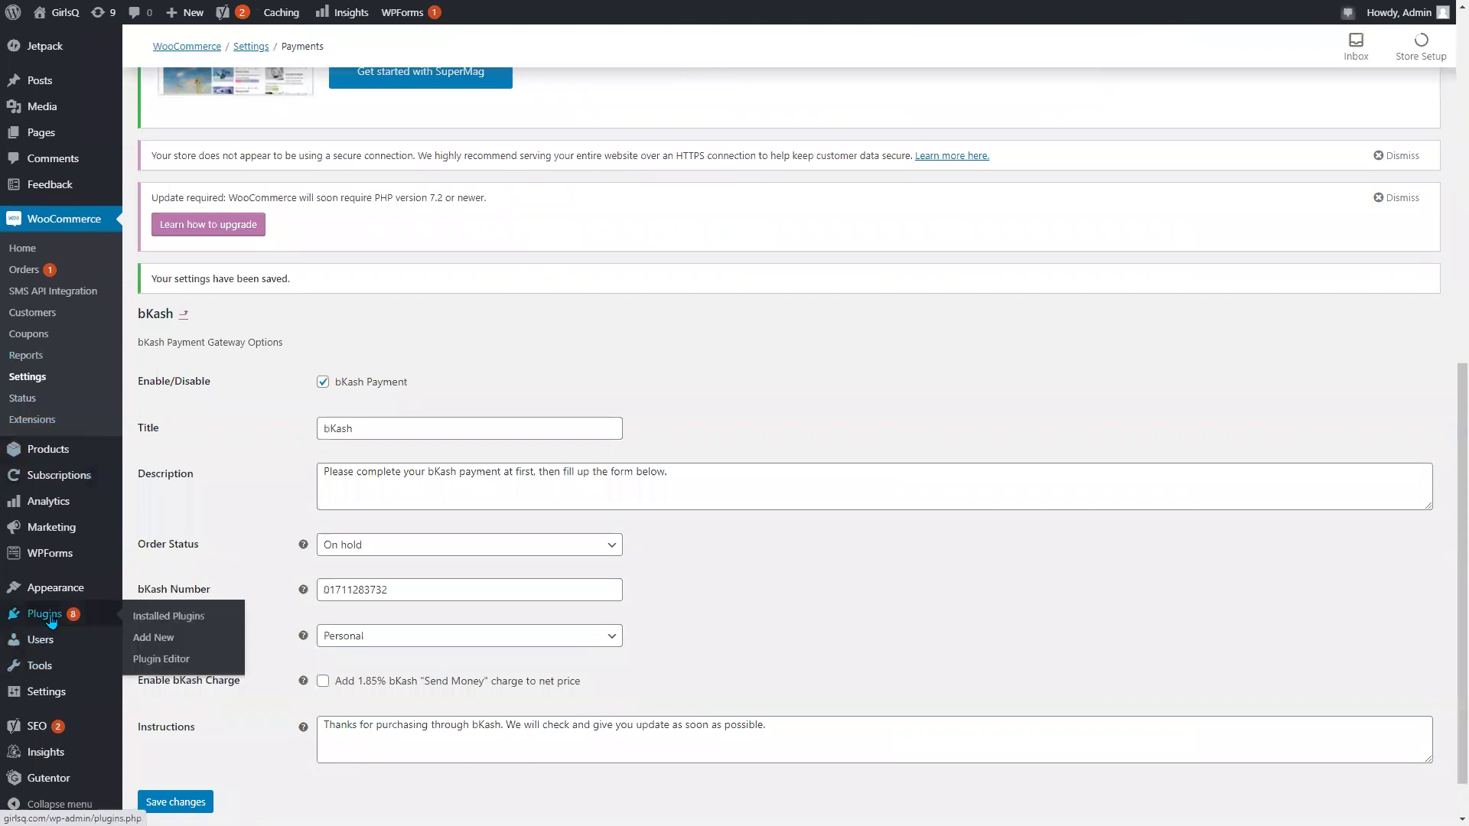
click(151, 640)
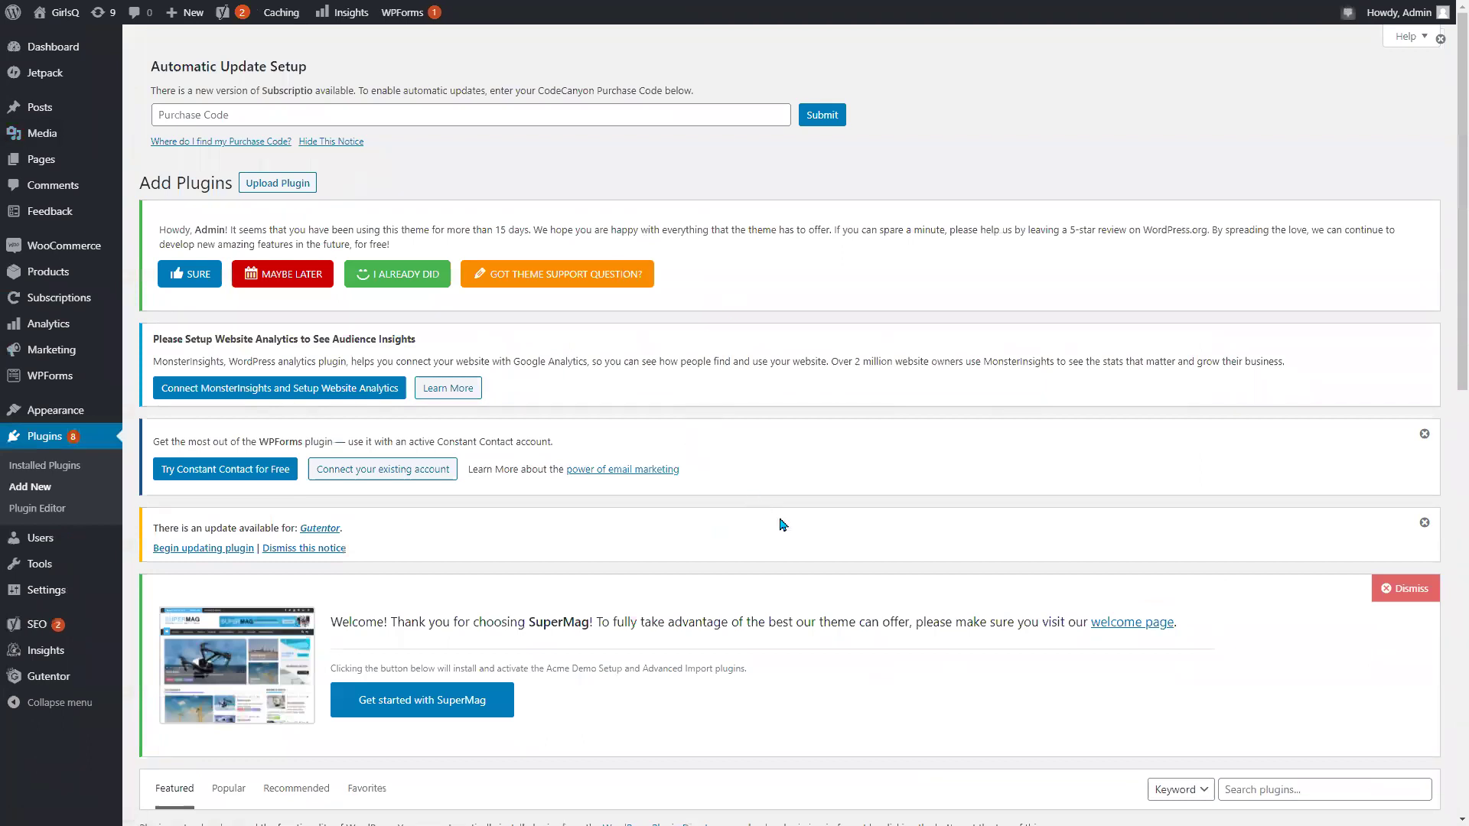
scroll(781, 527, down, 5)
click(1248, 333)
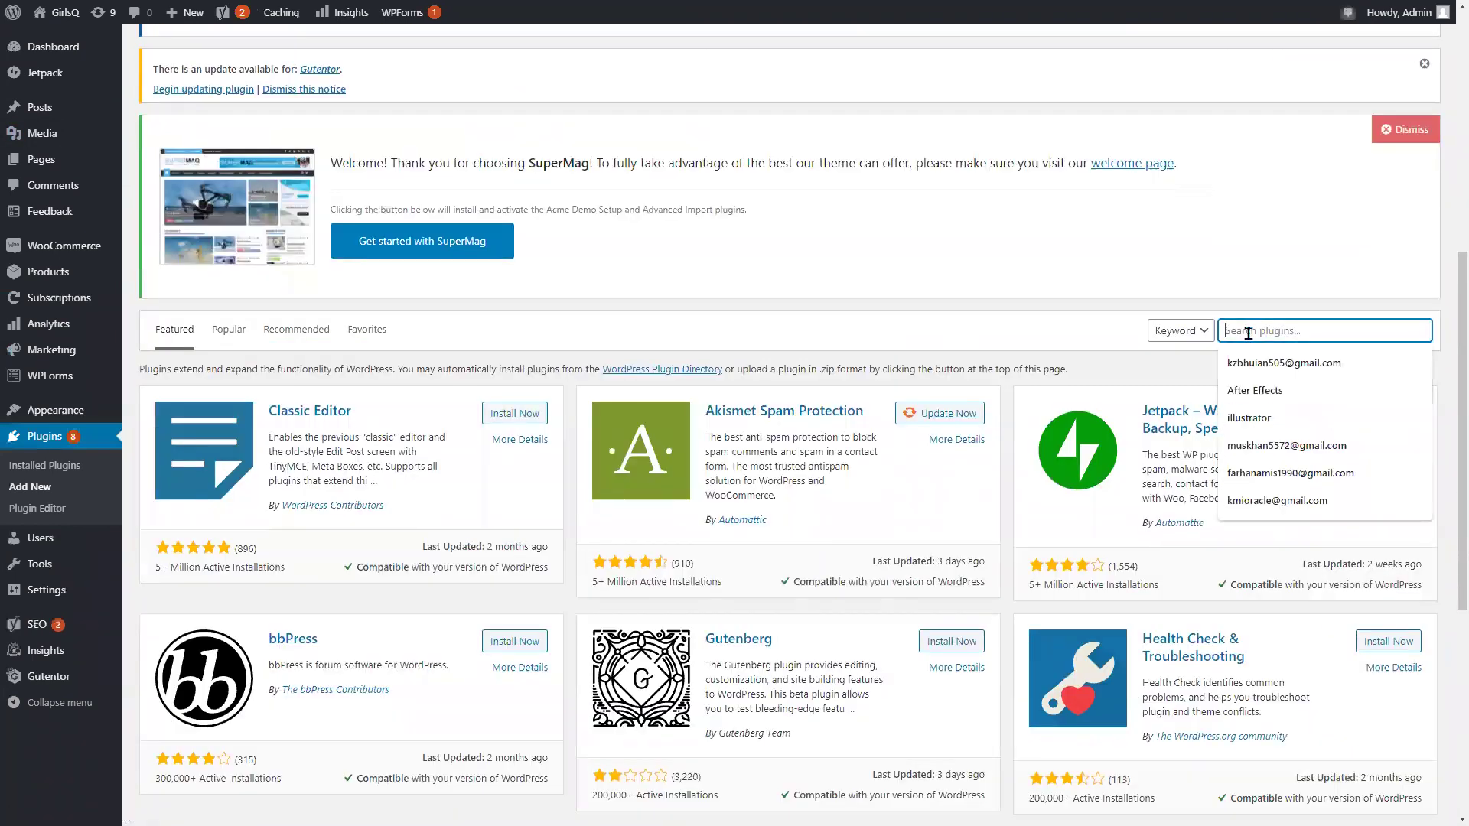
text(ss)
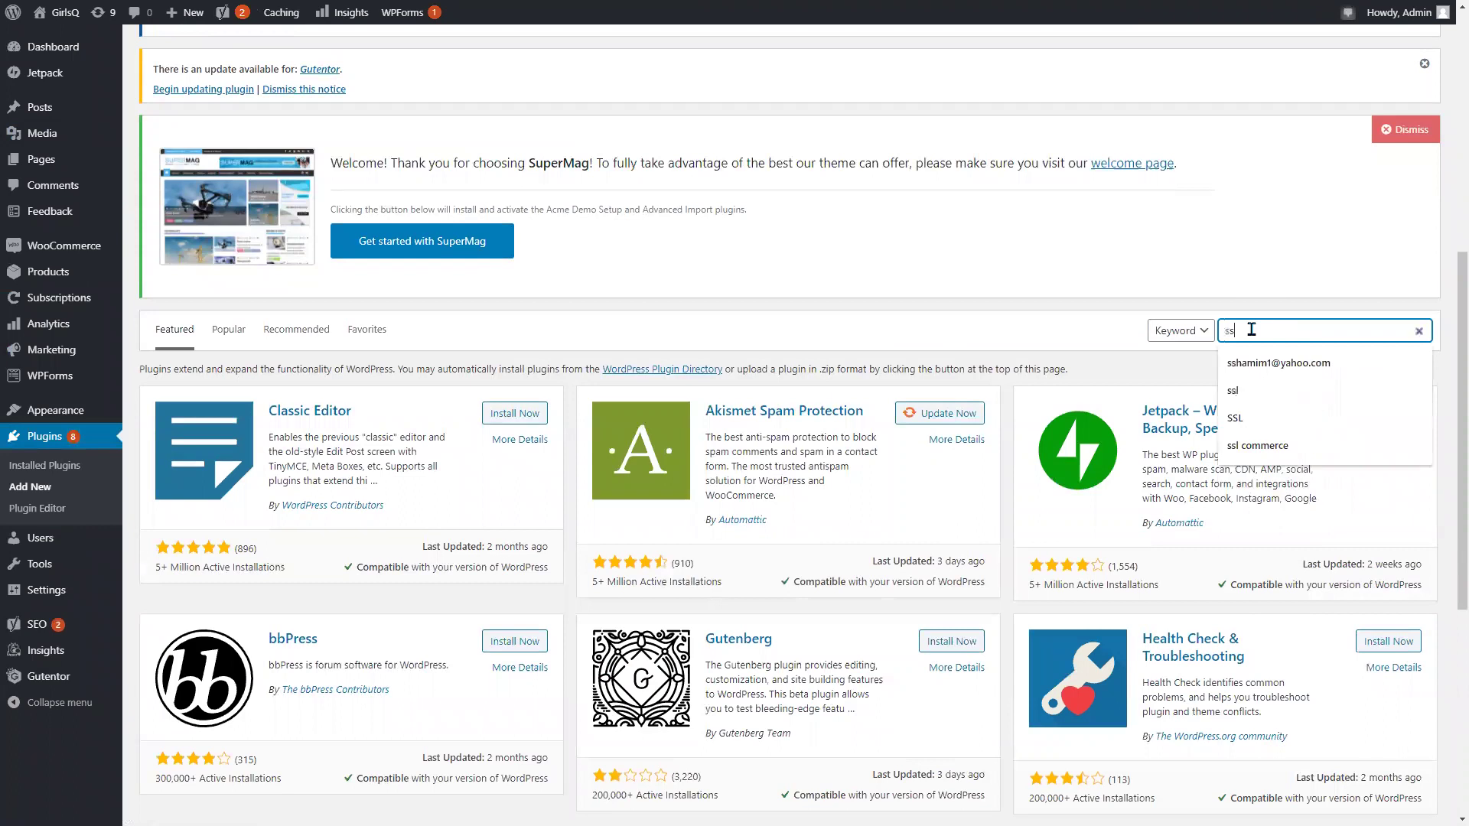
text(lco)
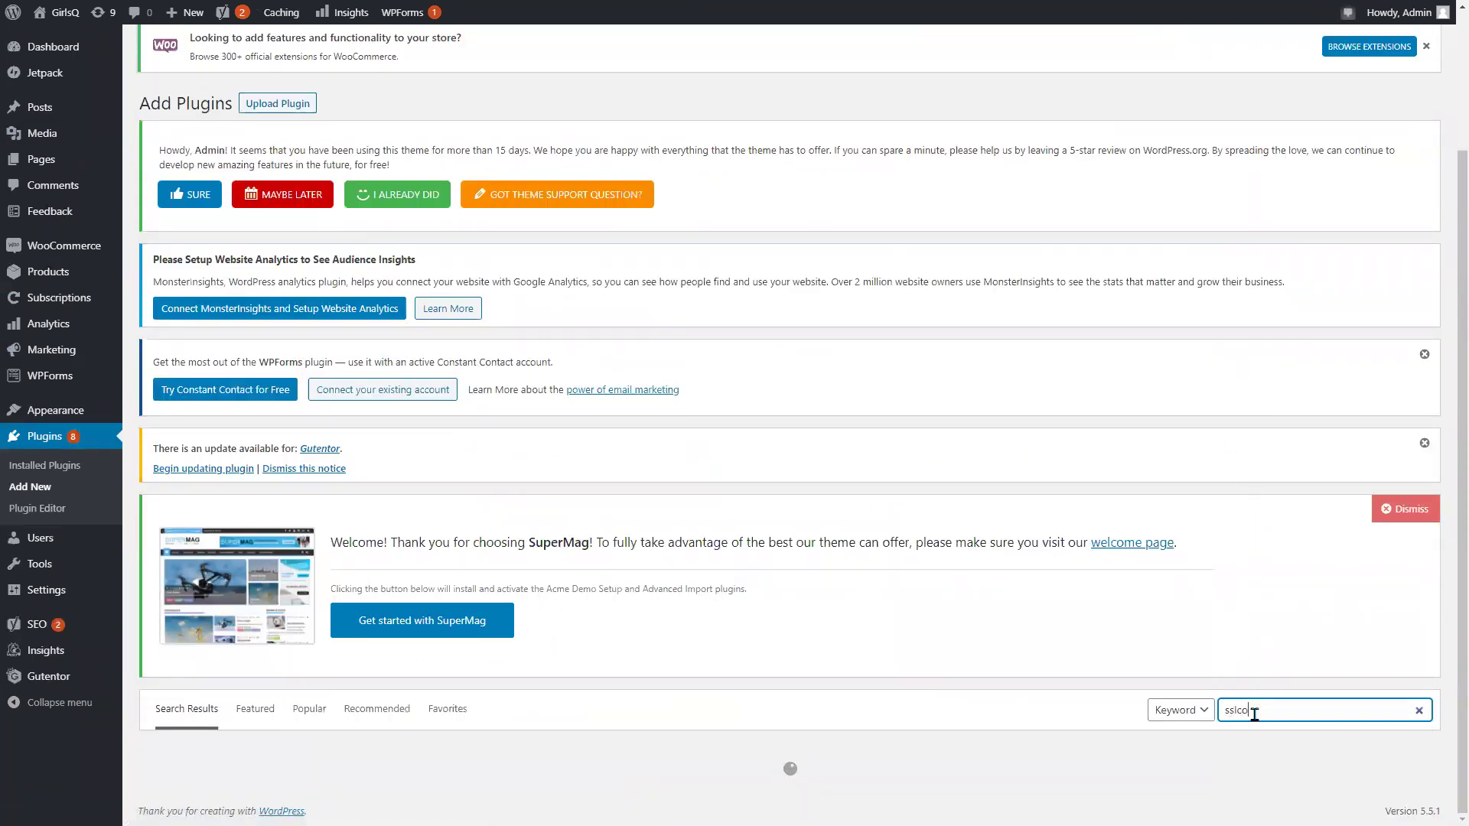
text(mmerz)
scroll(633, 632, down, 3)
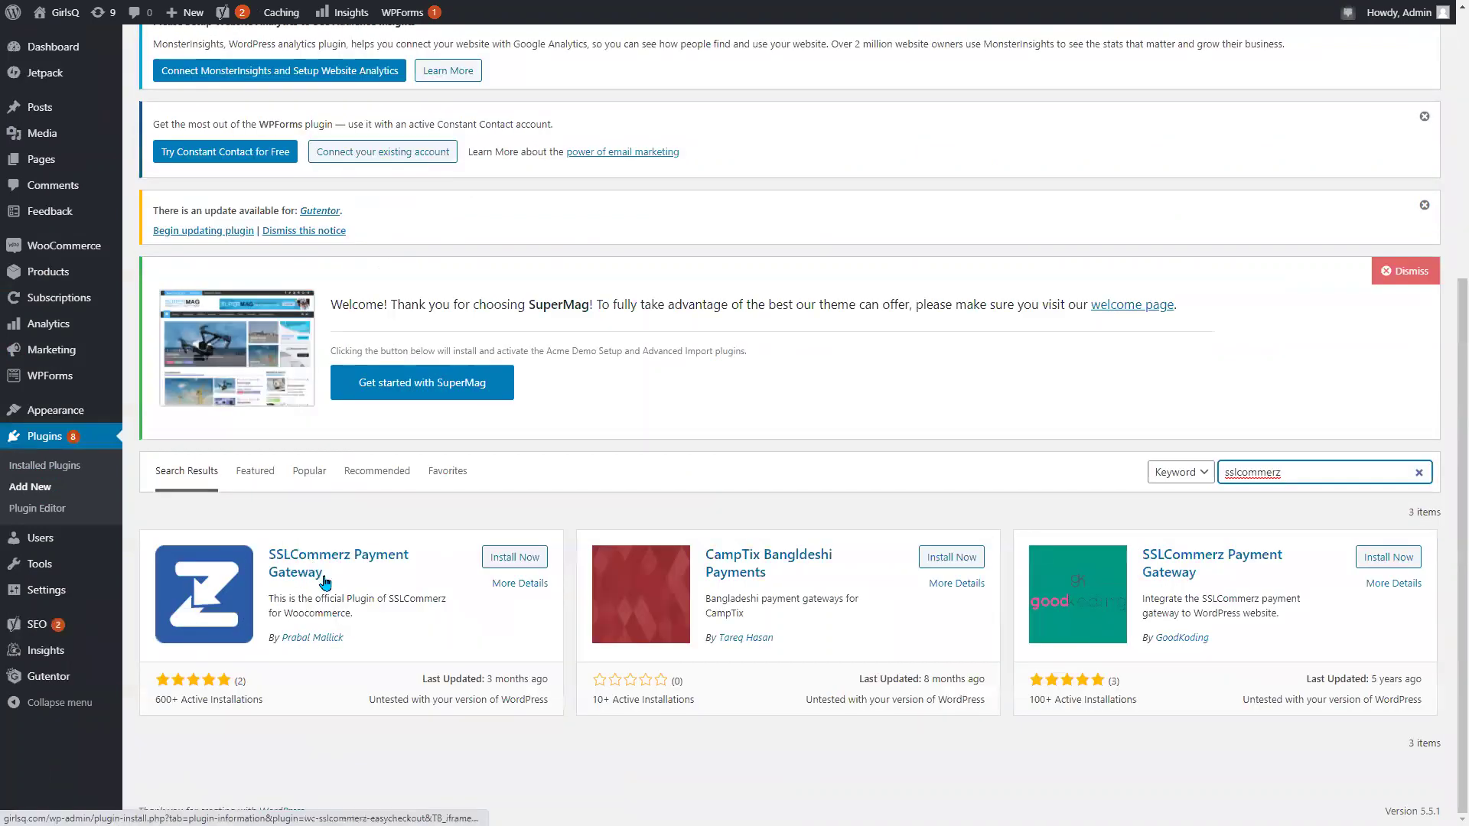
click(528, 564)
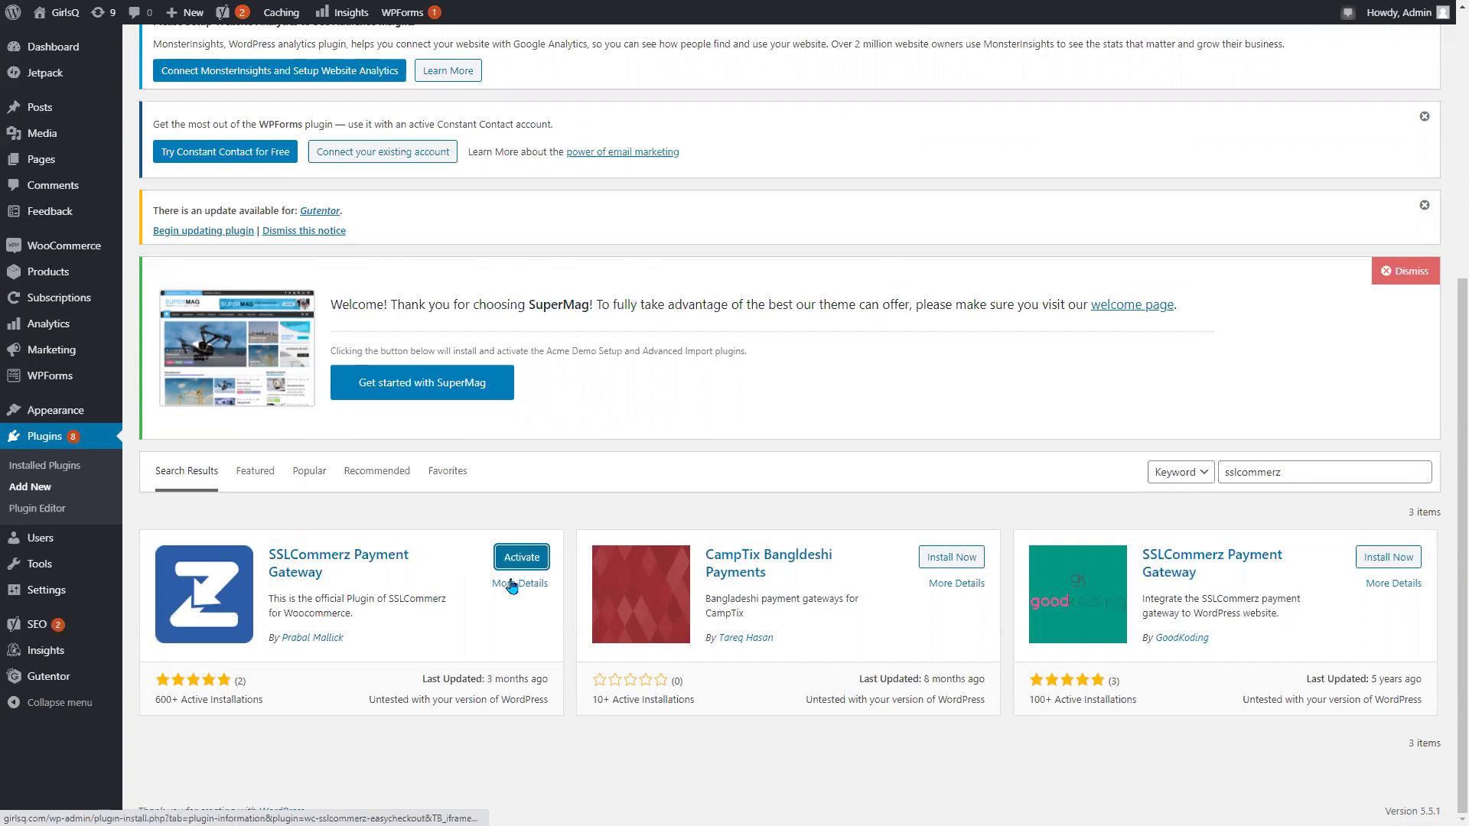
click(513, 565)
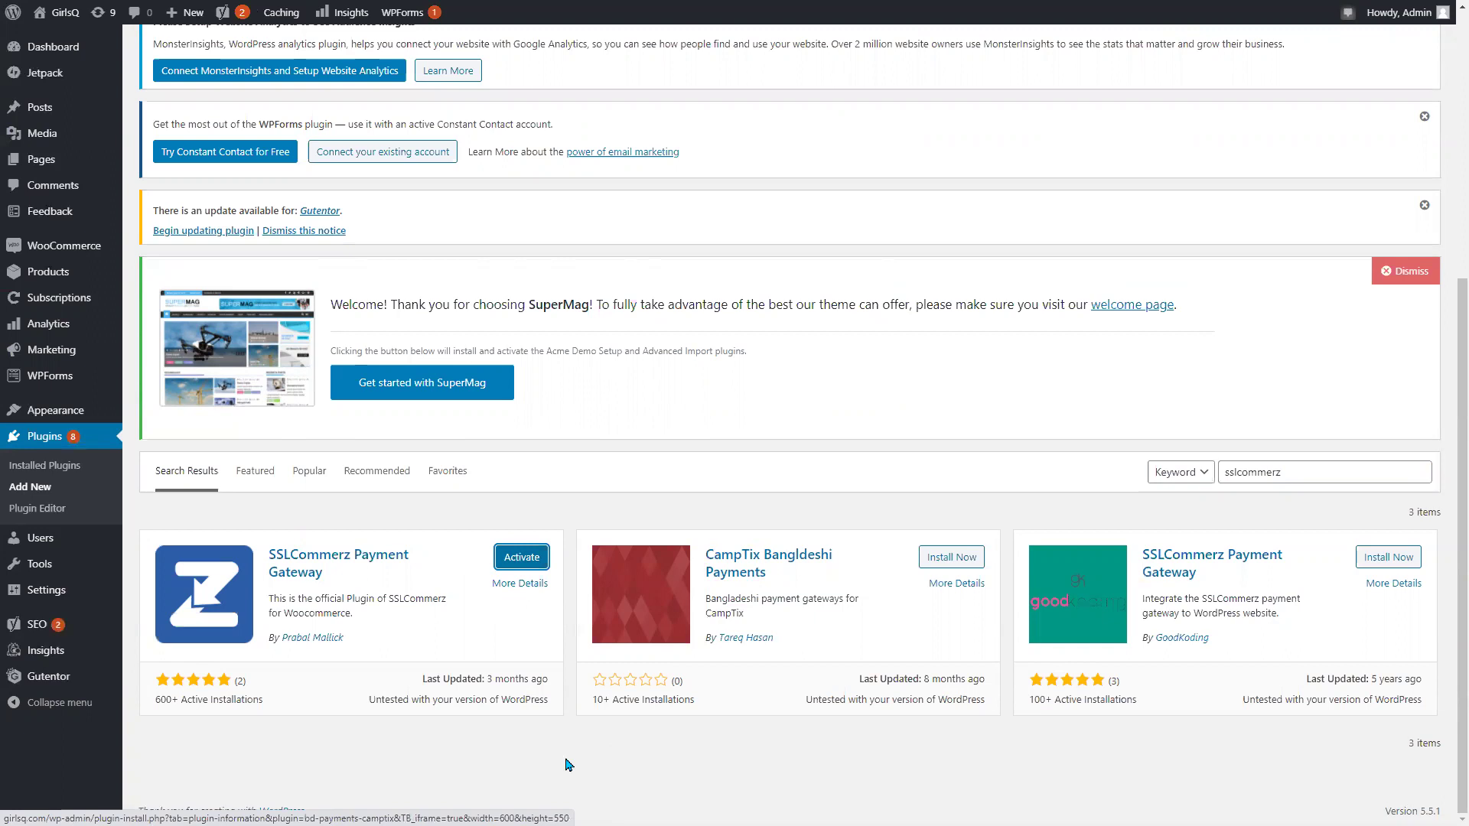
scroll(490, 538, down, 10)
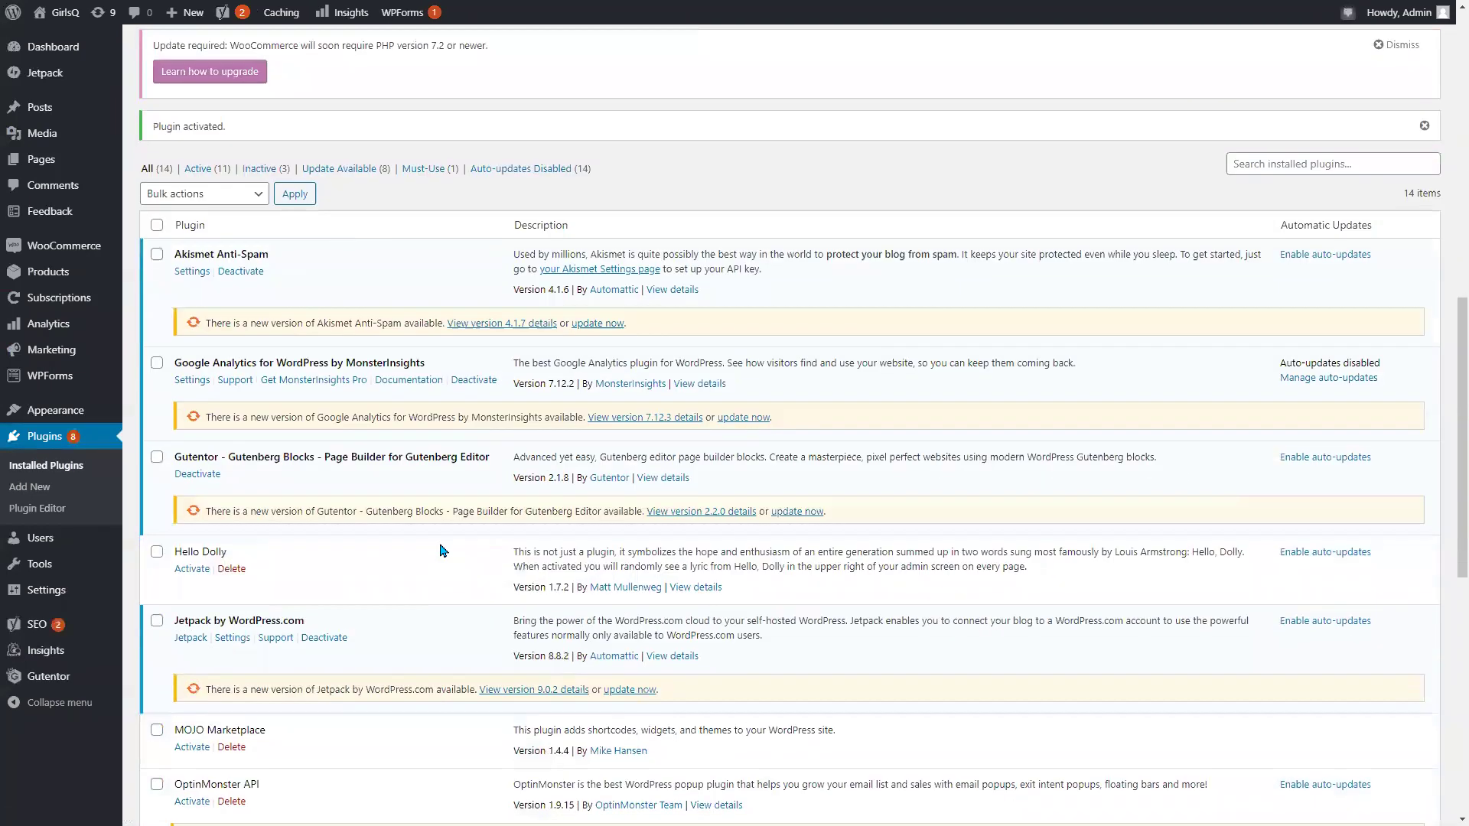
Open WooCommerce Settings > Payments and scroll to the Payment methods table.
scroll(203, 452, up, 4)
mouse_move(80, 261)
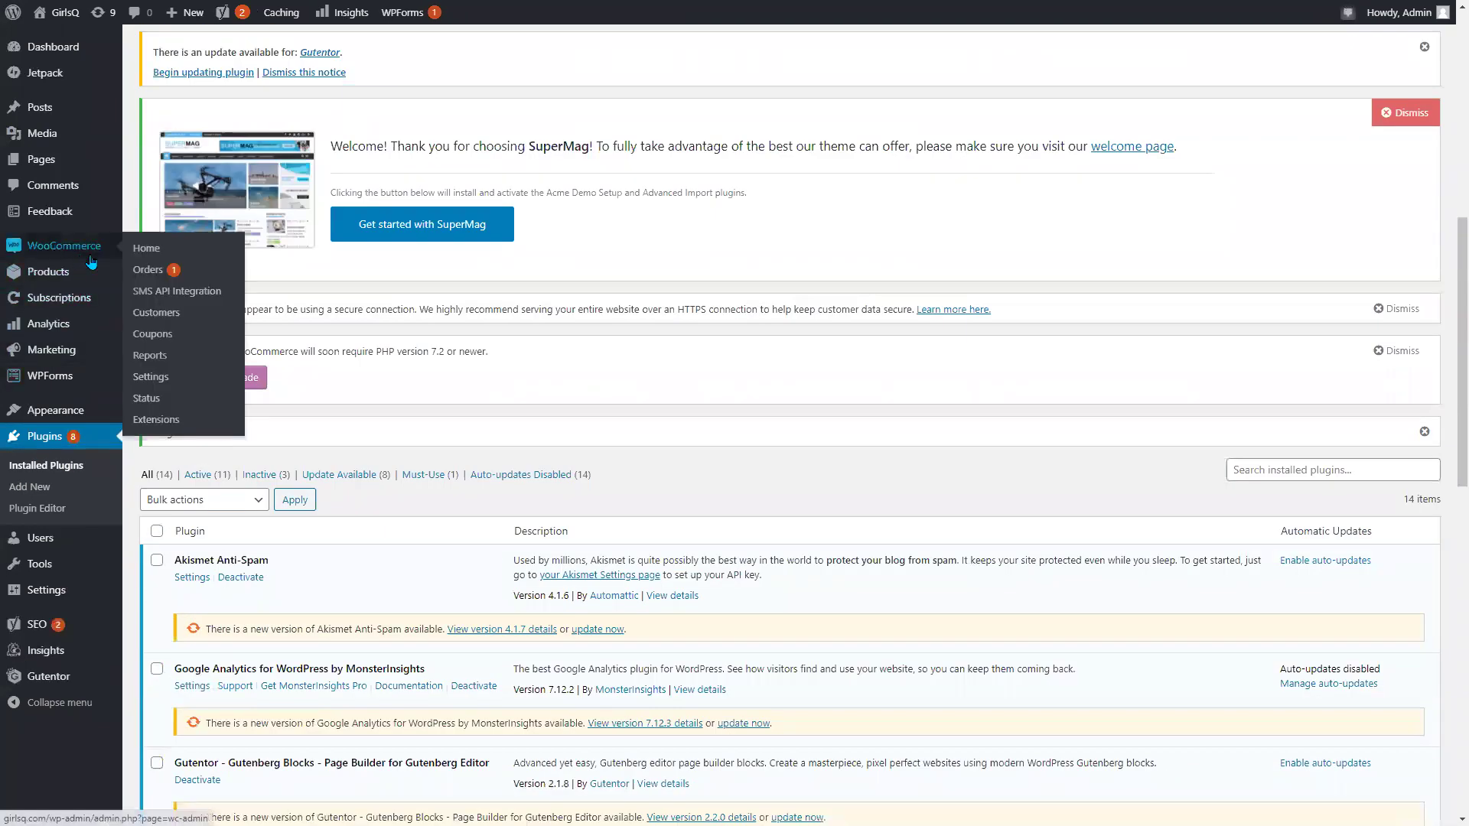
click(161, 380)
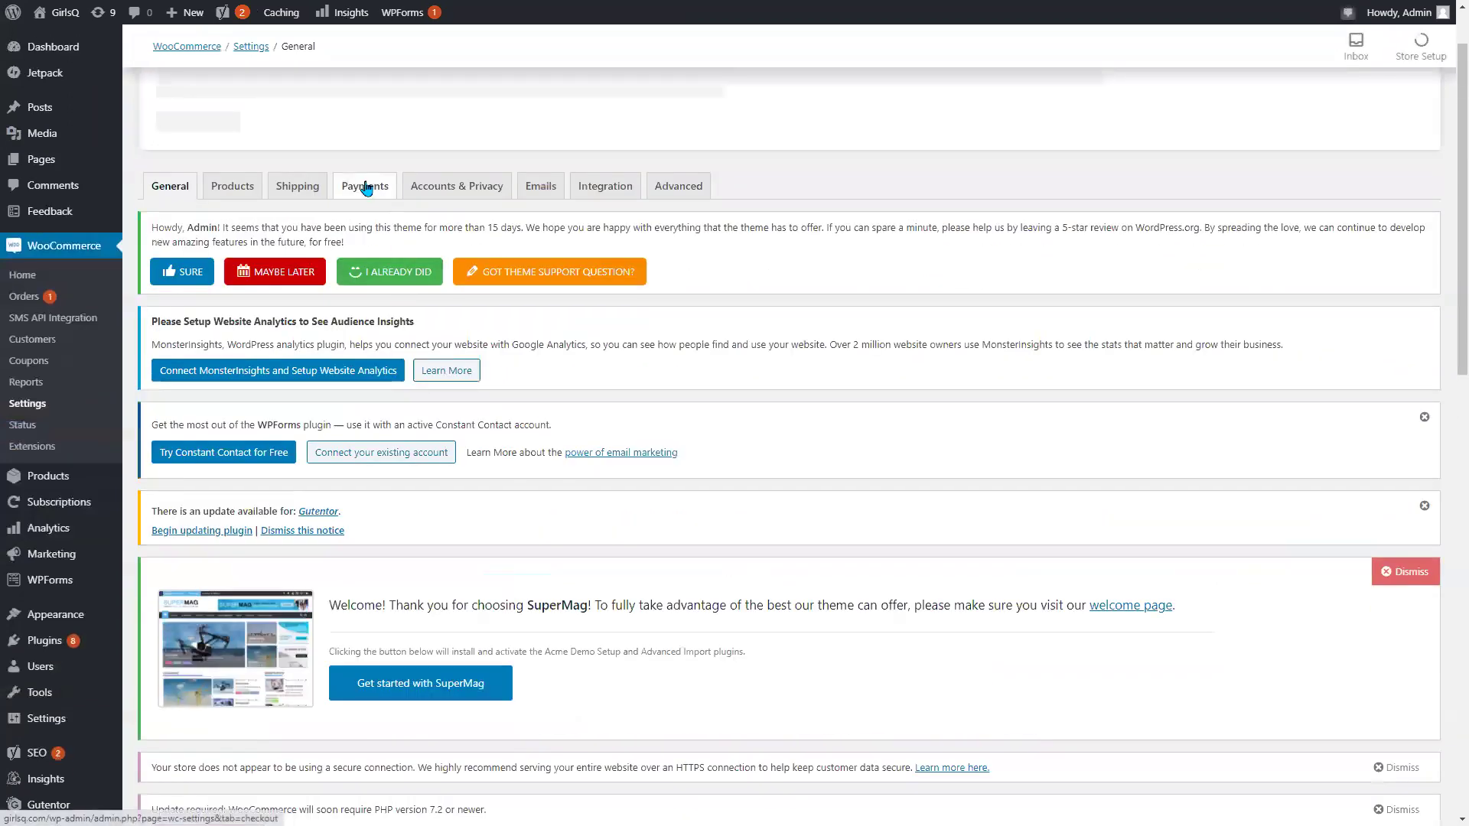
click(364, 187)
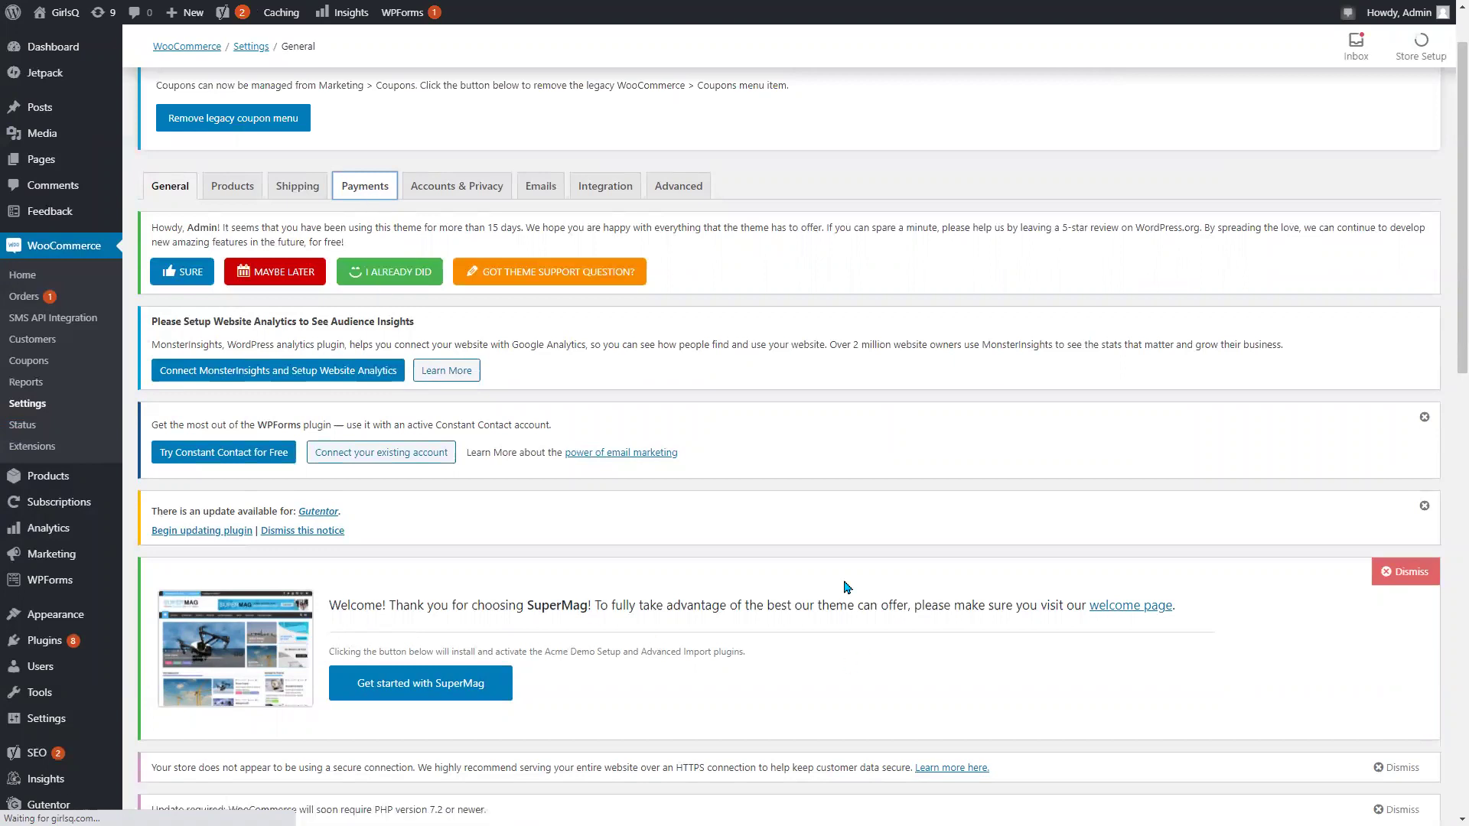
scroll(823, 577, down, 10)
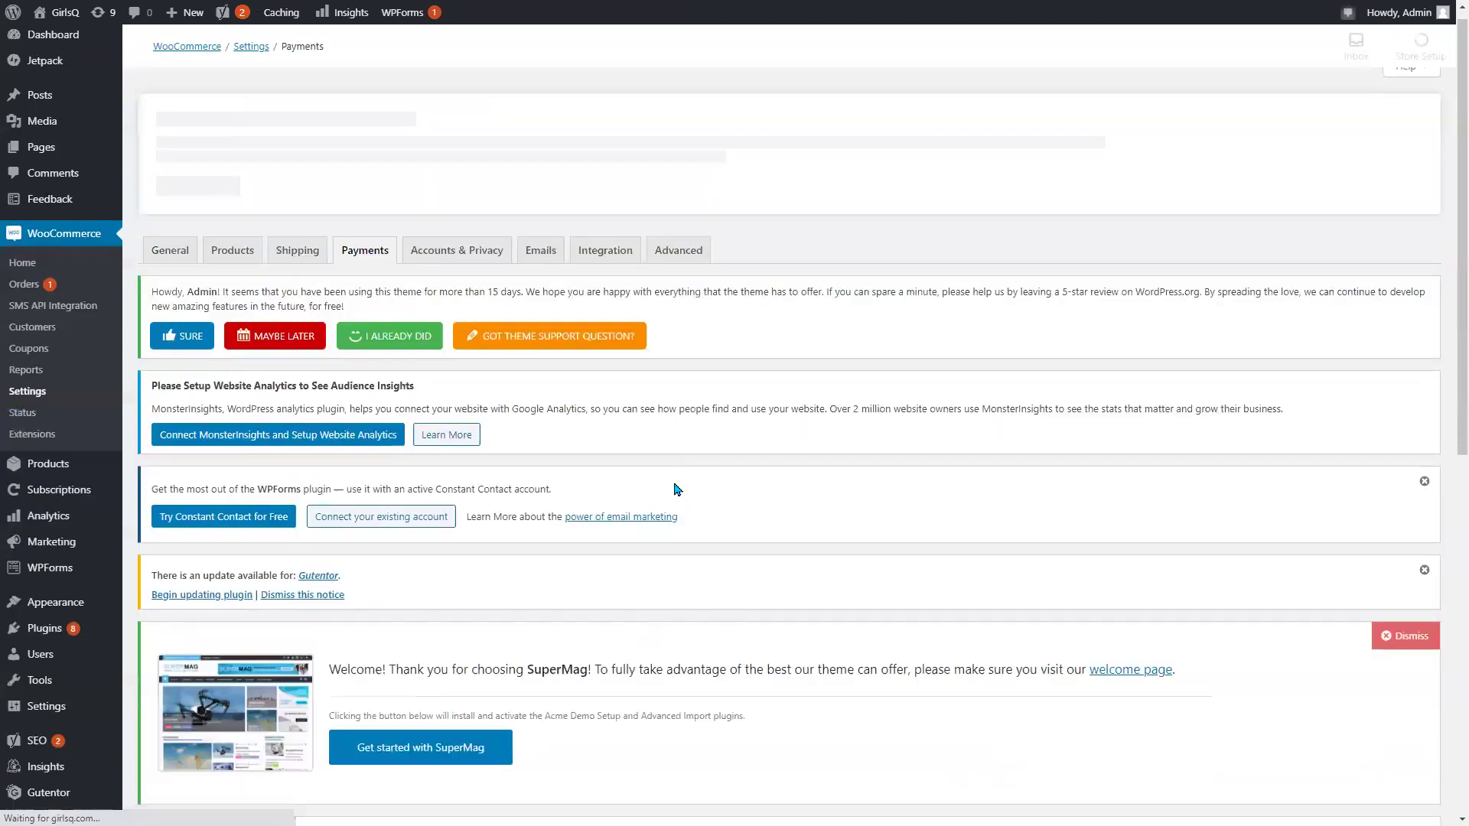
scroll(666, 494, down, 10)
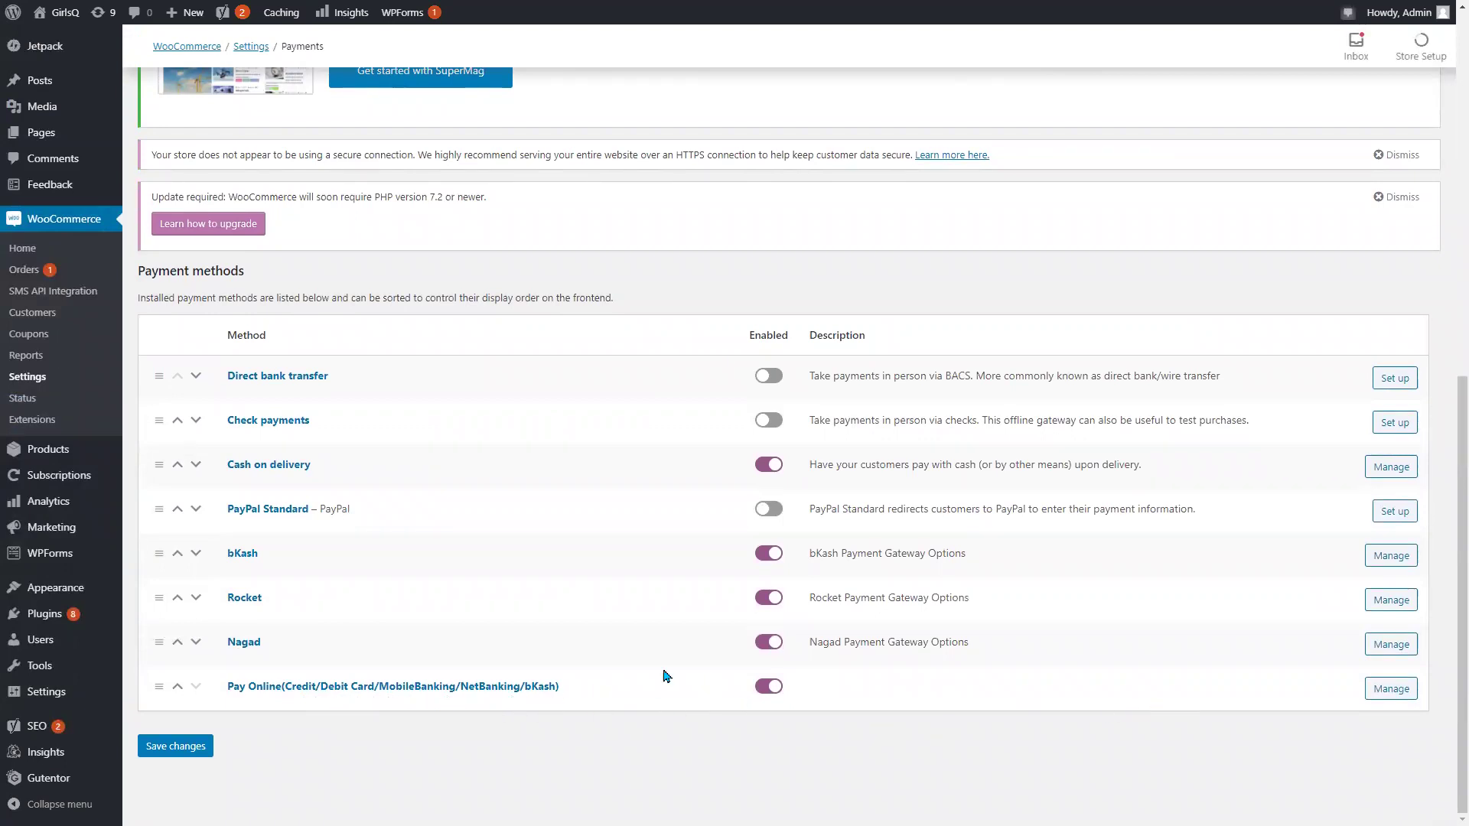
Open the Pay Online (SSLCommerz) settings and fill the Store ID with the saved value.
click(1392, 693)
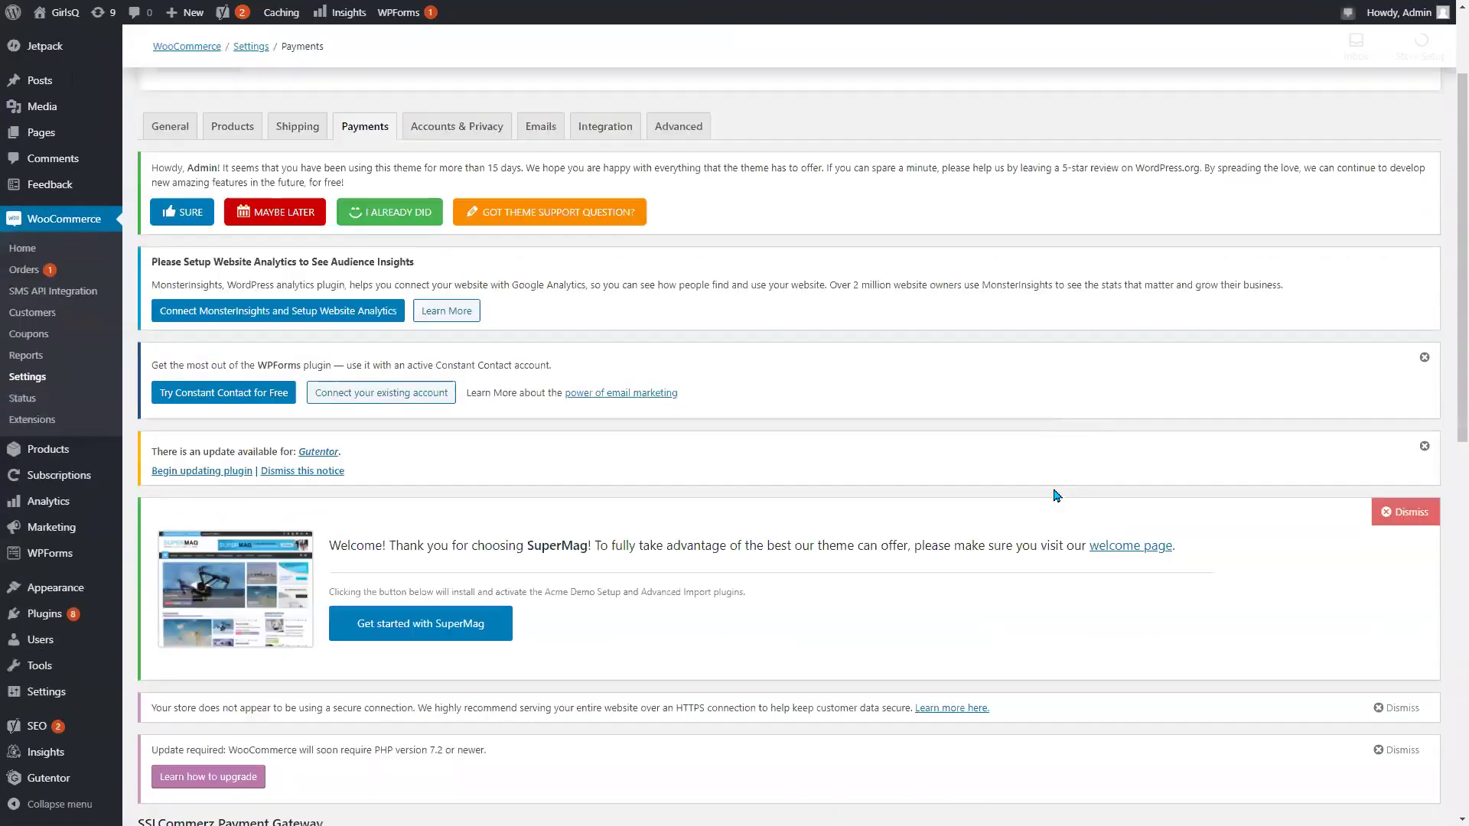
scroll(1020, 476, down, 4)
scroll(1020, 476, down, 6)
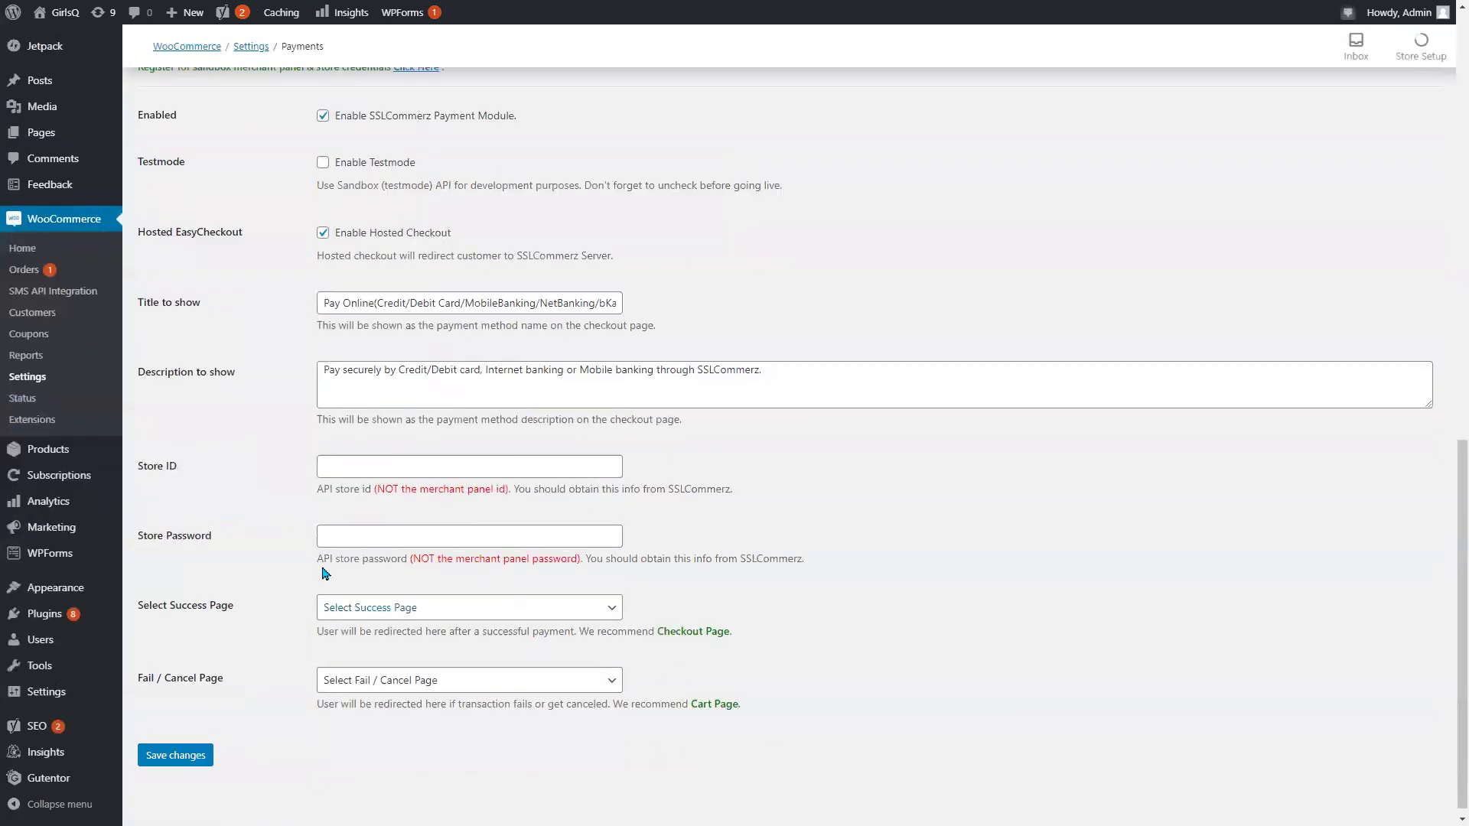
click(365, 457)
click(269, 472)
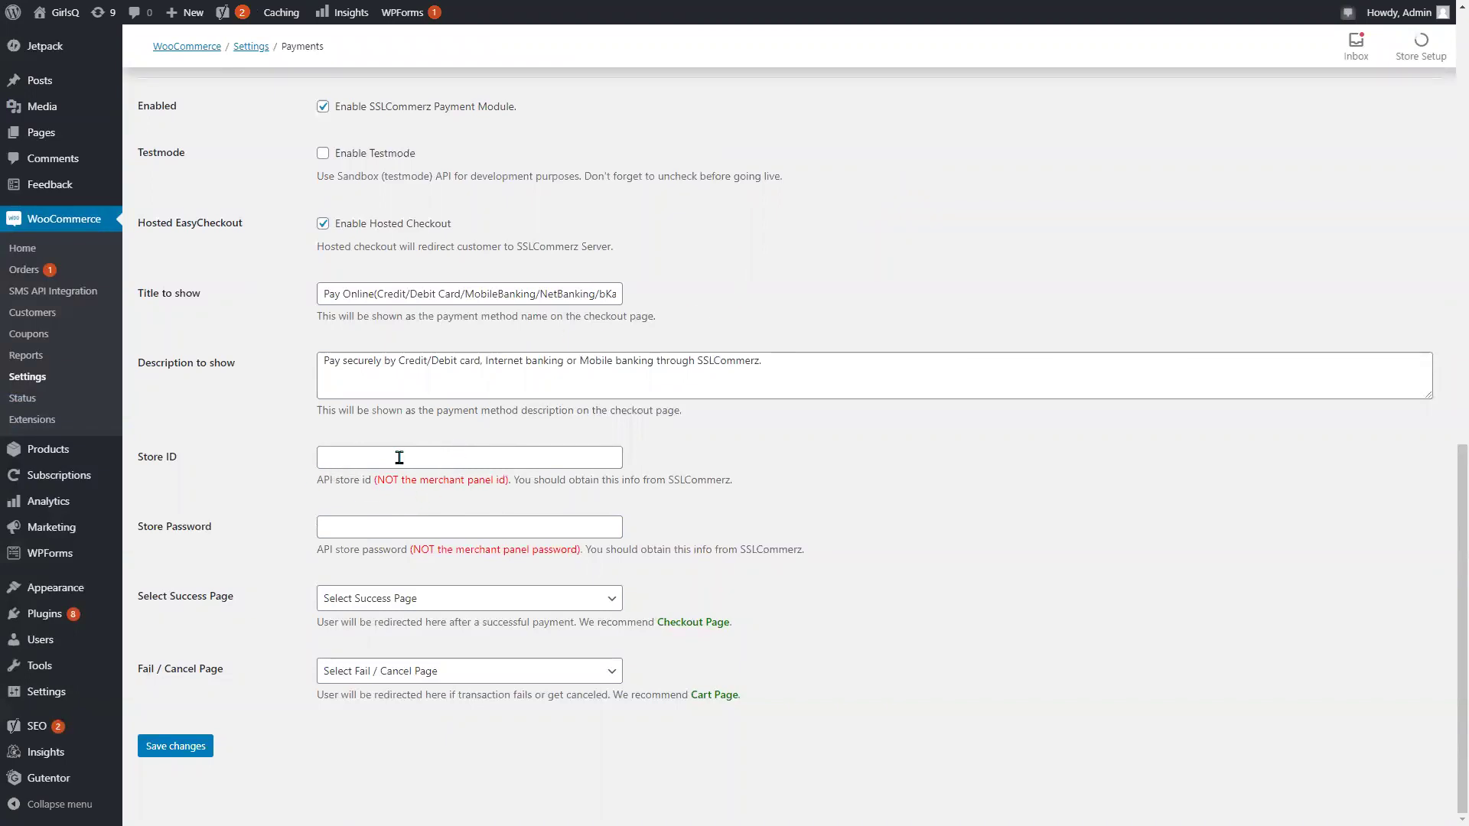
click(533, 457)
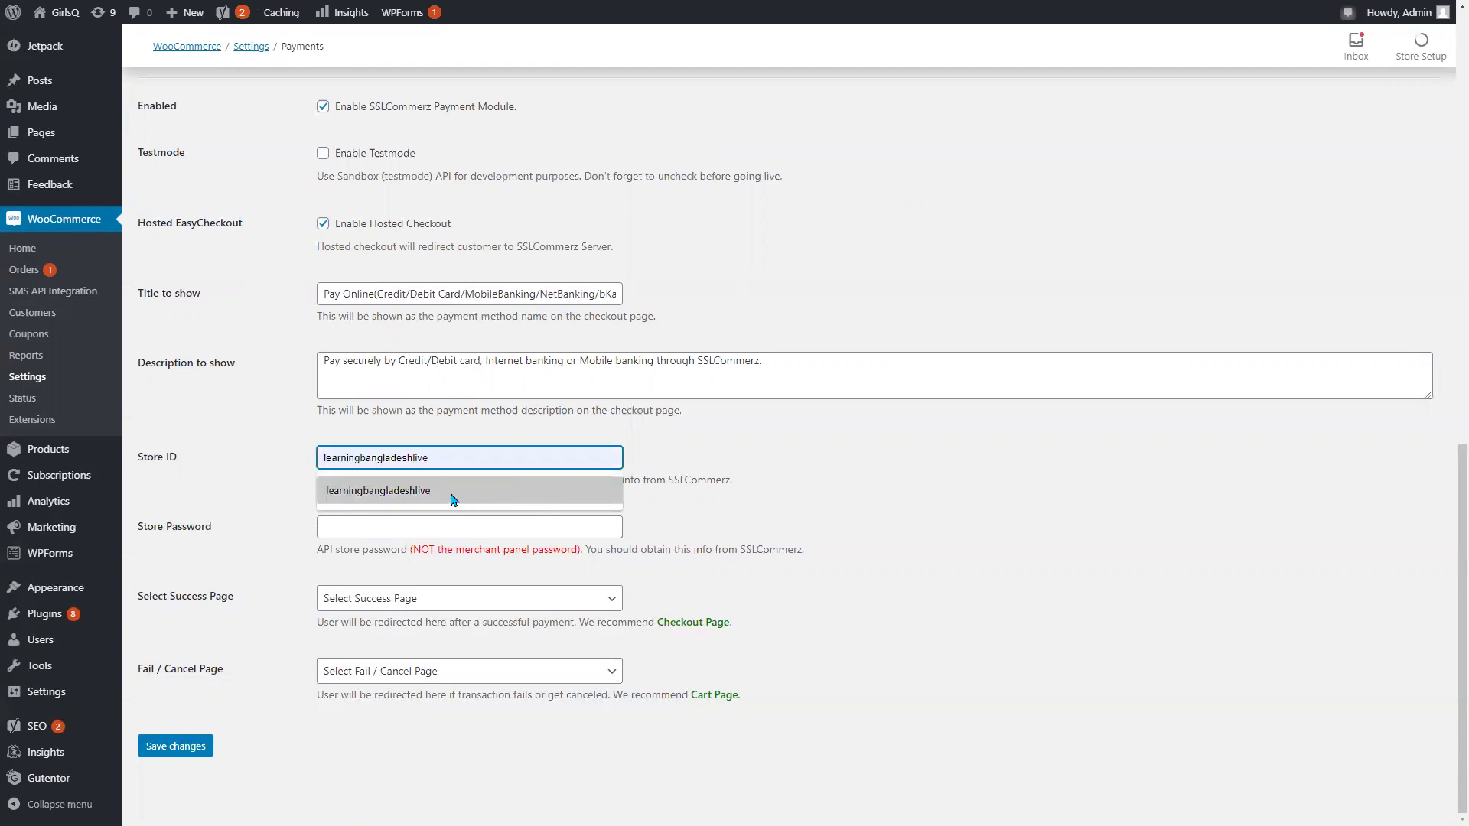
click(402, 492)
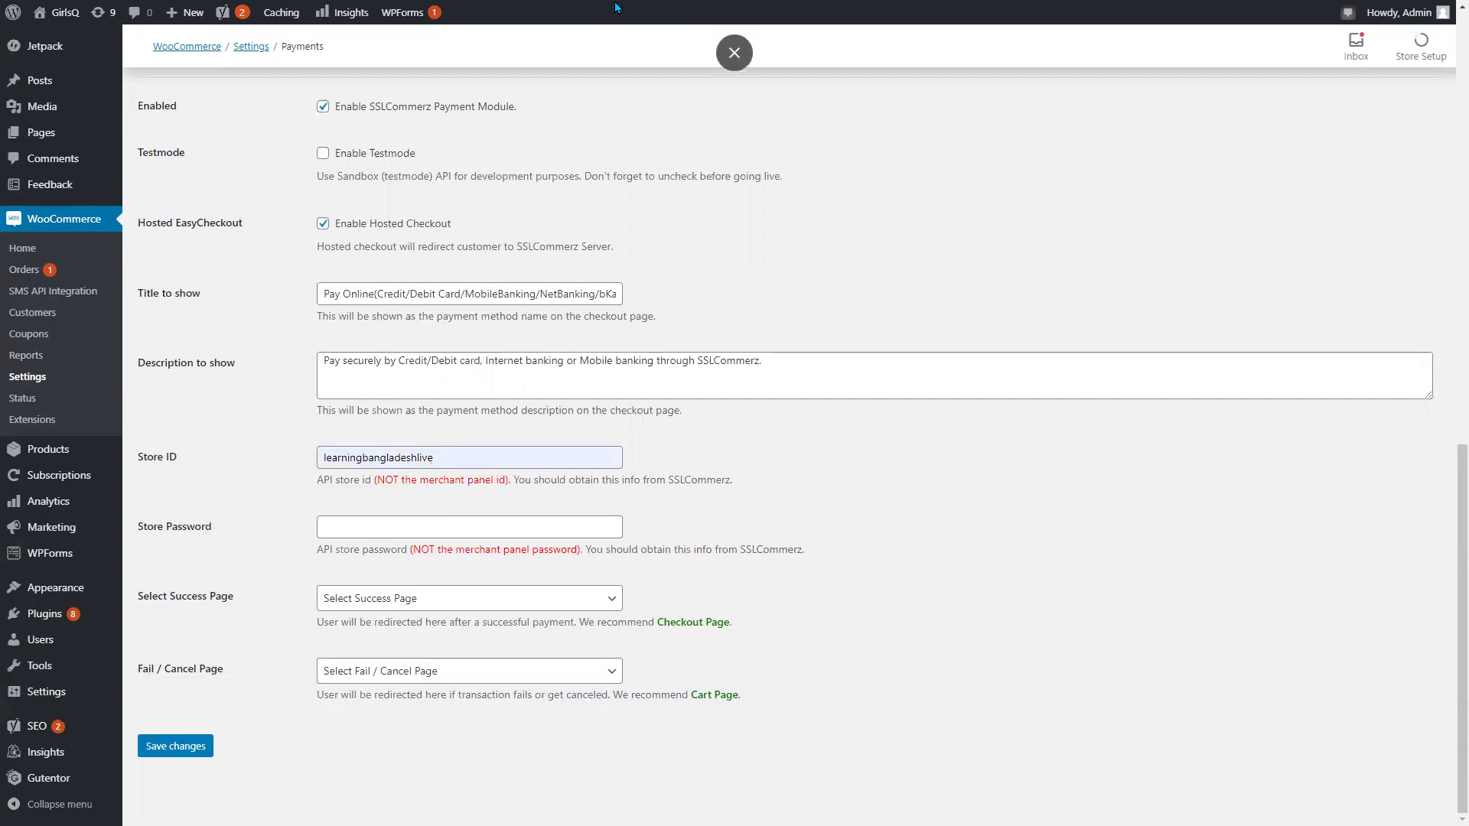
Exit the browser's full-screen mode.
scroll(652, 27, up, 15)
scroll(652, 26, up, 2)
drag(600, 29, 598, 61)
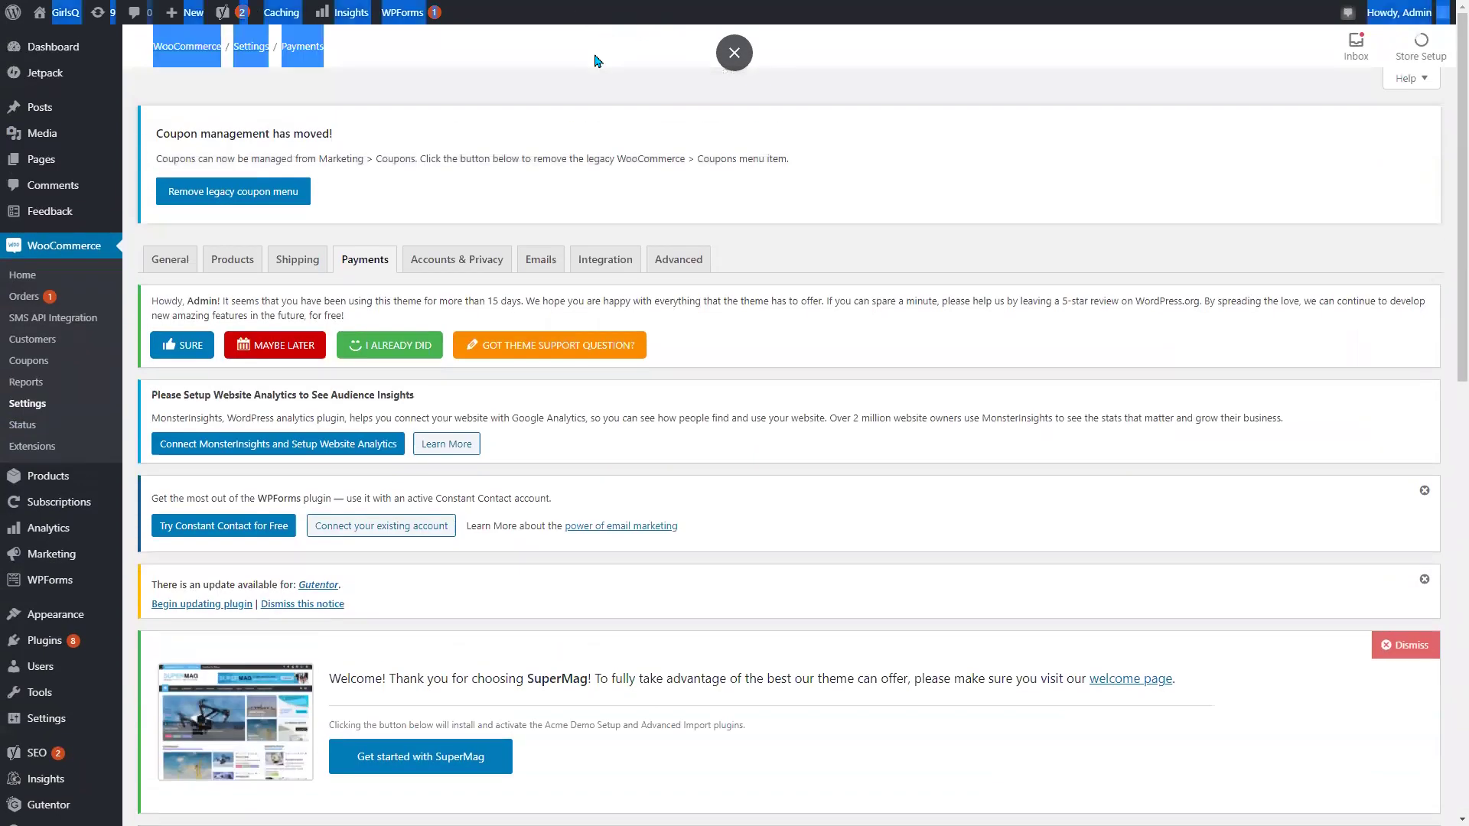
key(F11)
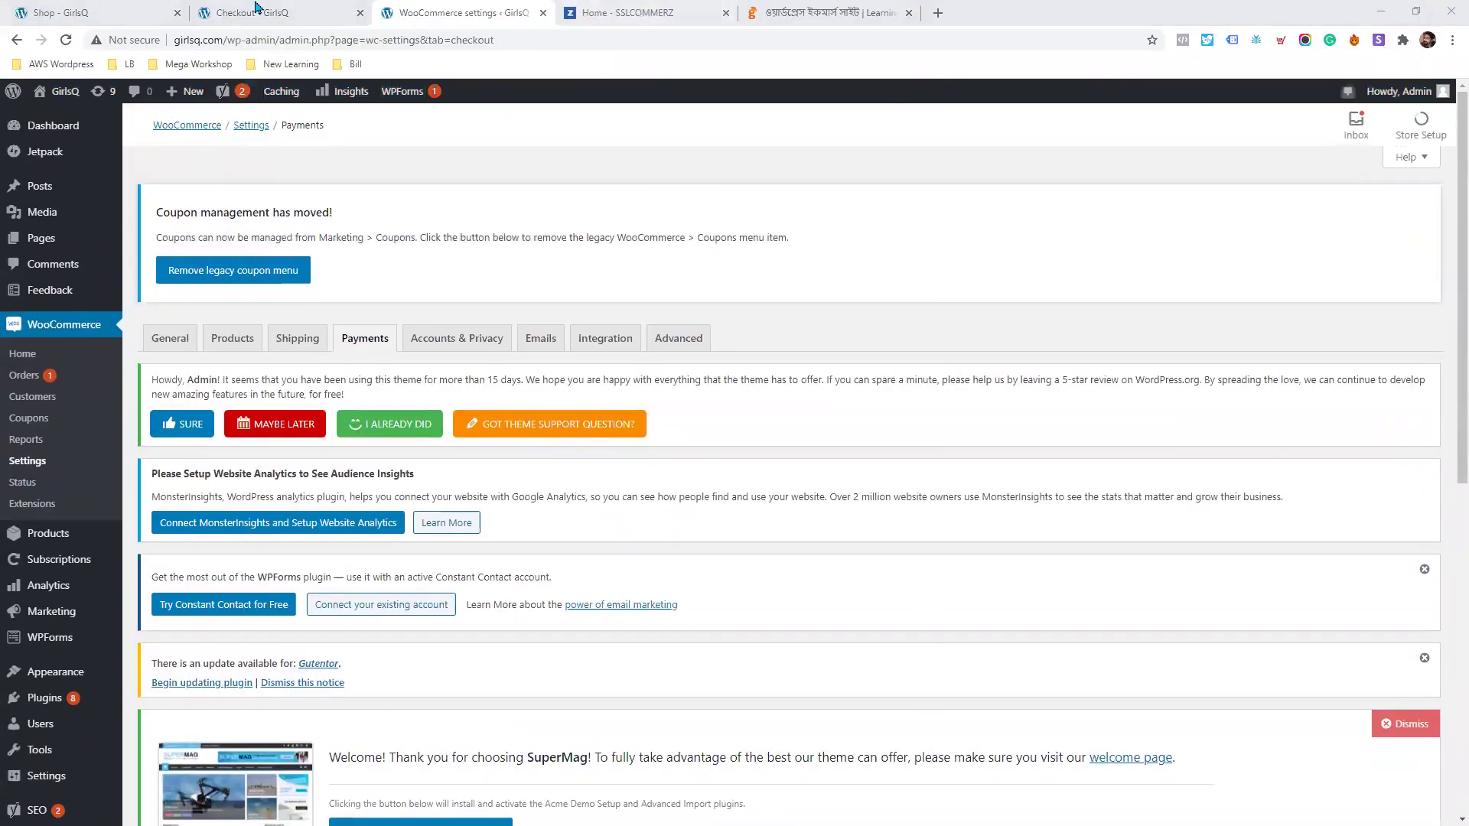
Reload the checkout page so the new SSLCommerz payment option appears.
click(305, 10)
scroll(666, 483, down, 15)
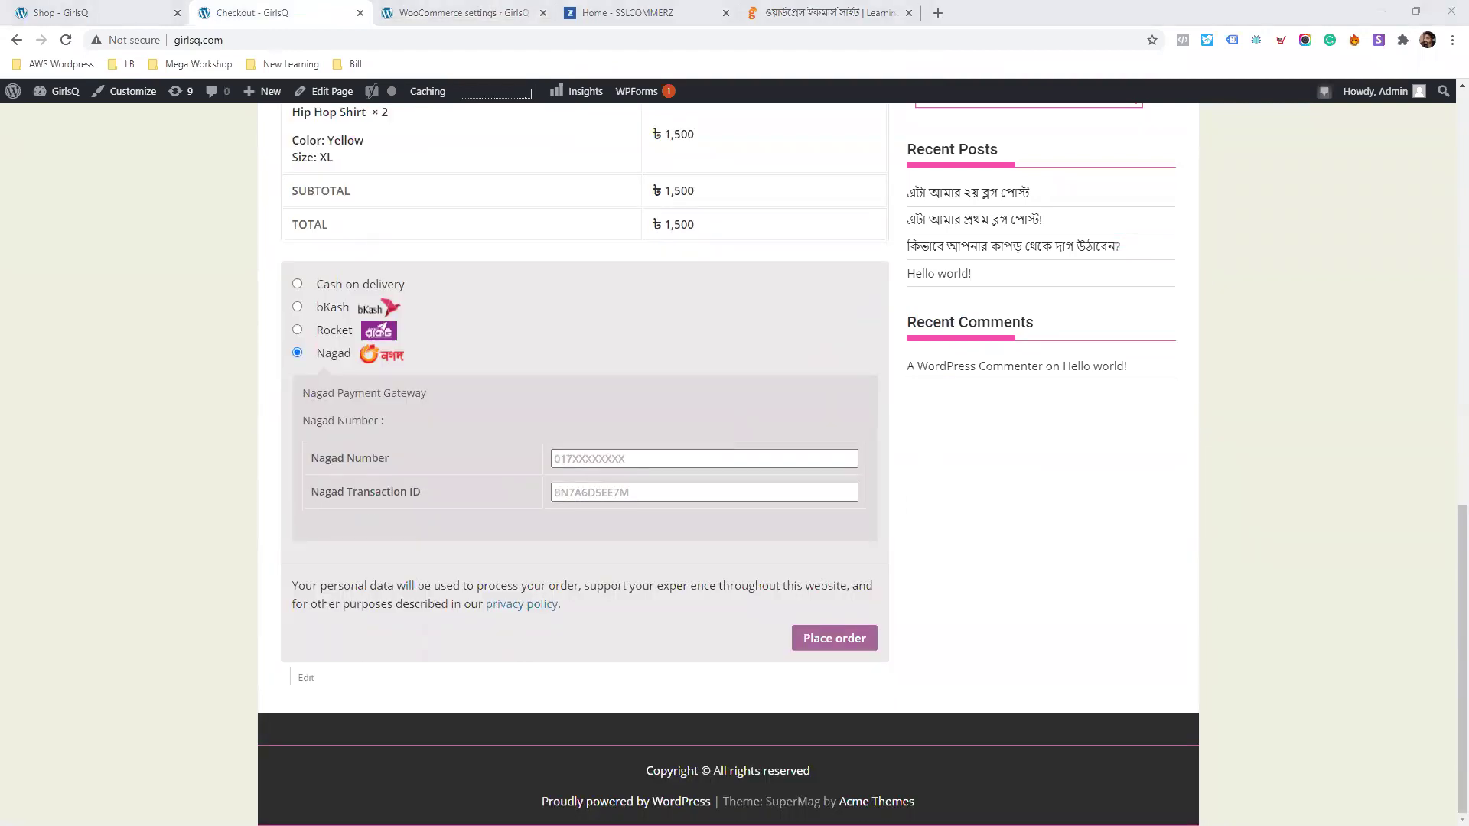
scroll(215, 450, up, 4)
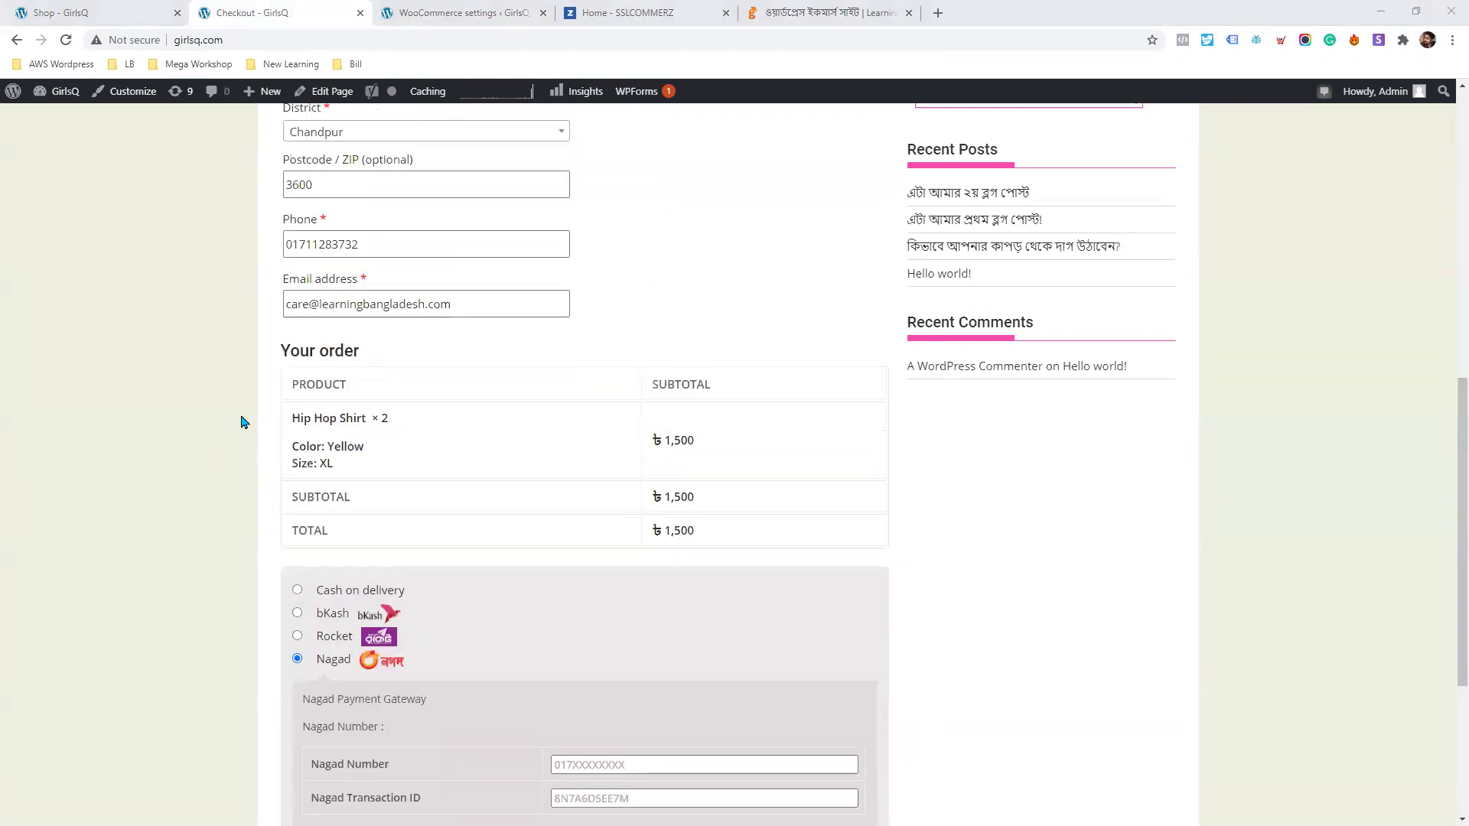
right_click(223, 326)
click(261, 369)
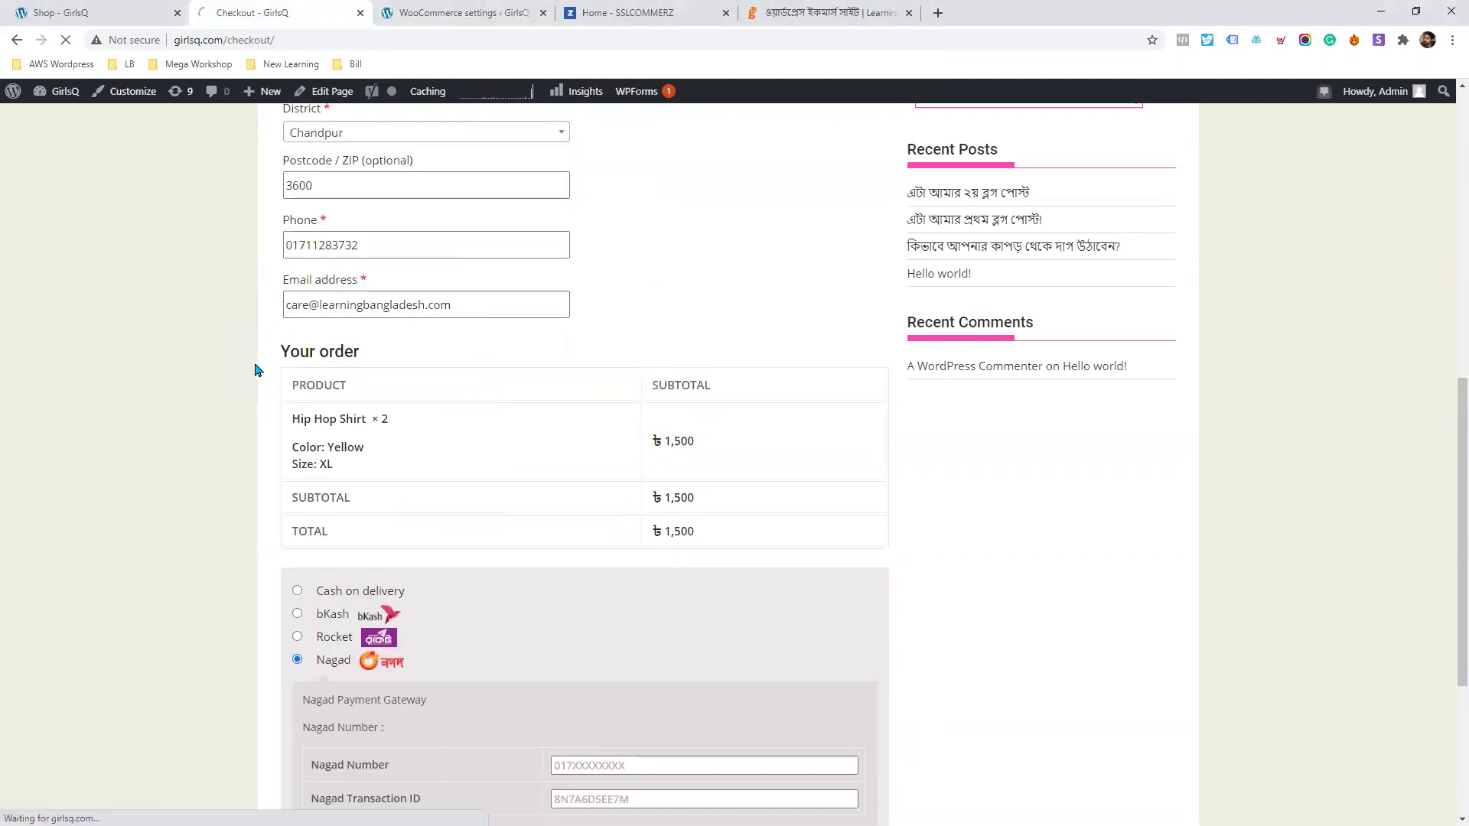
Choose Pay Online (SSLCommerz) as the payment method and place the ৳1,500 order.
scroll(261, 371, down, 8)
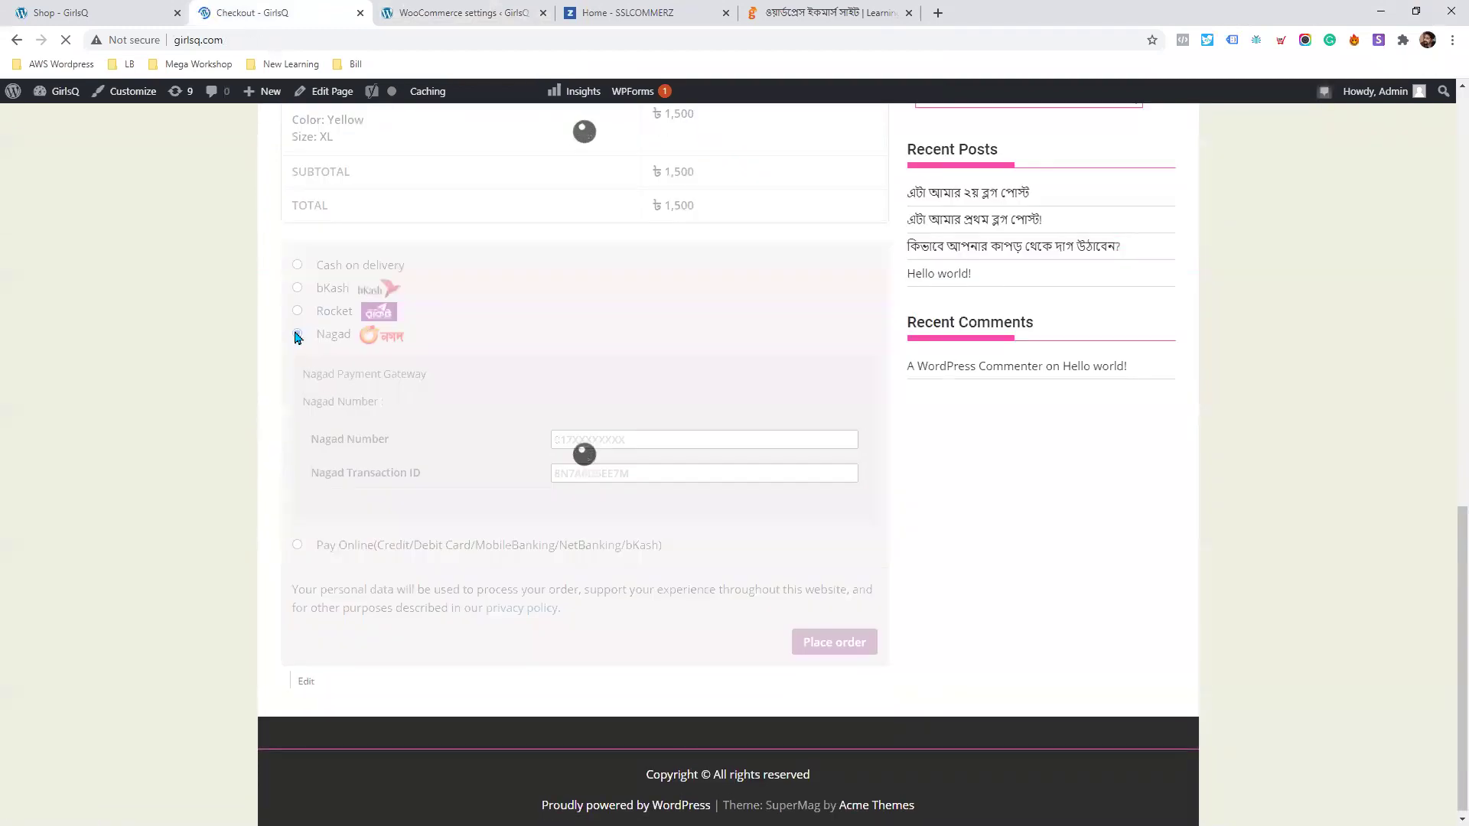
scroll(295, 387, down, 1)
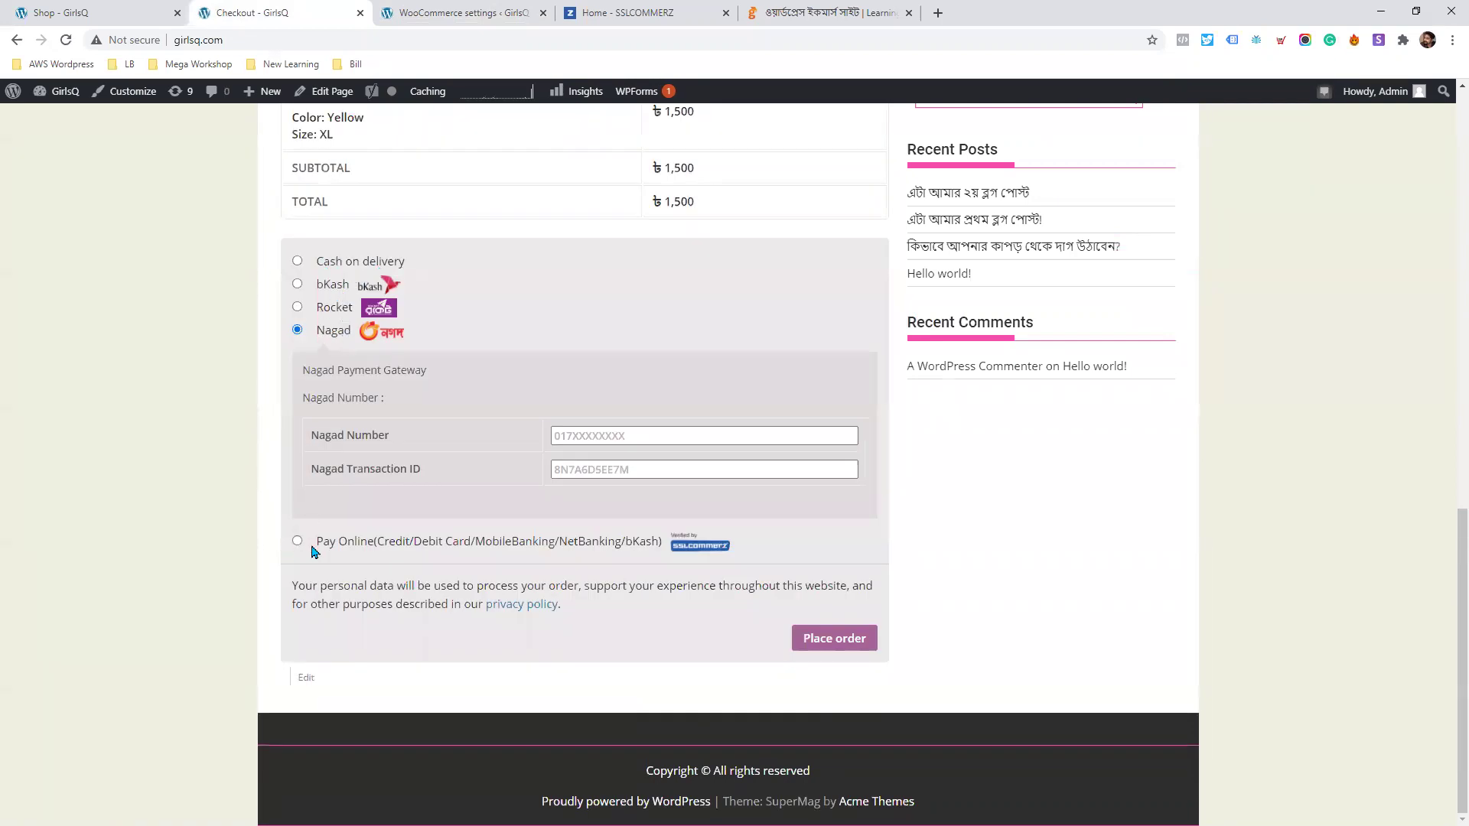
drag(378, 550, 662, 557)
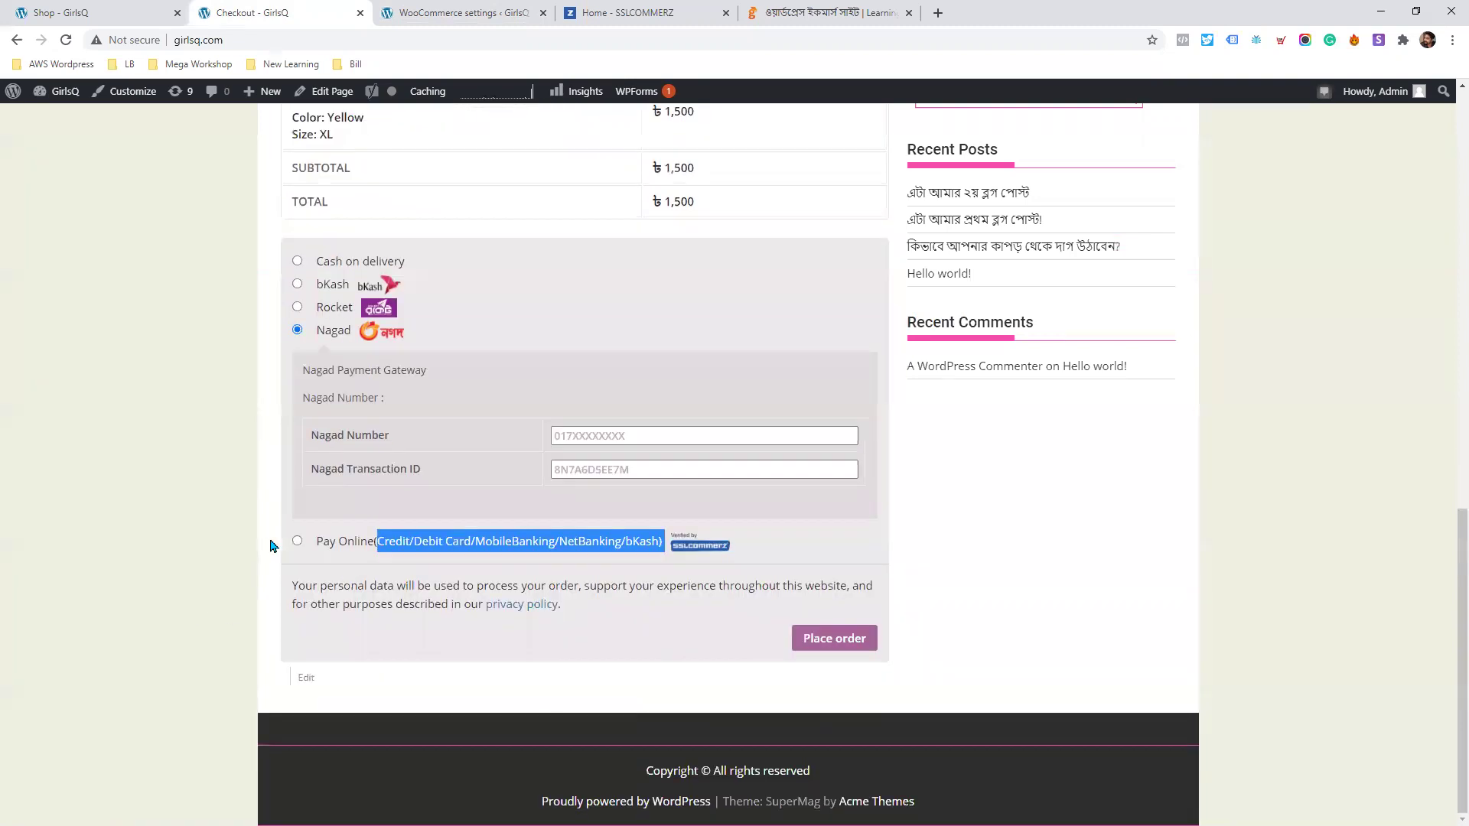
click(297, 541)
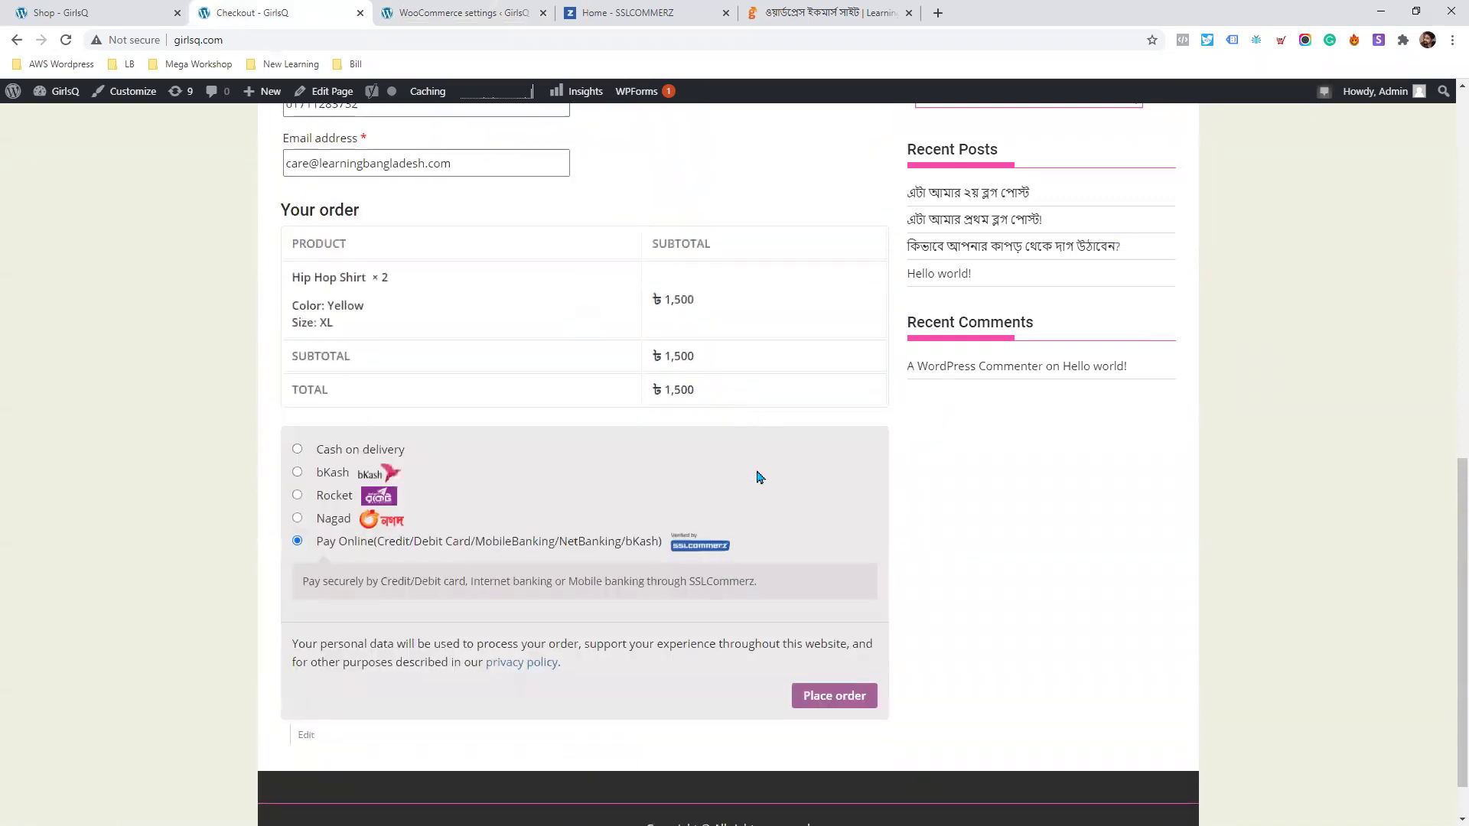
click(826, 700)
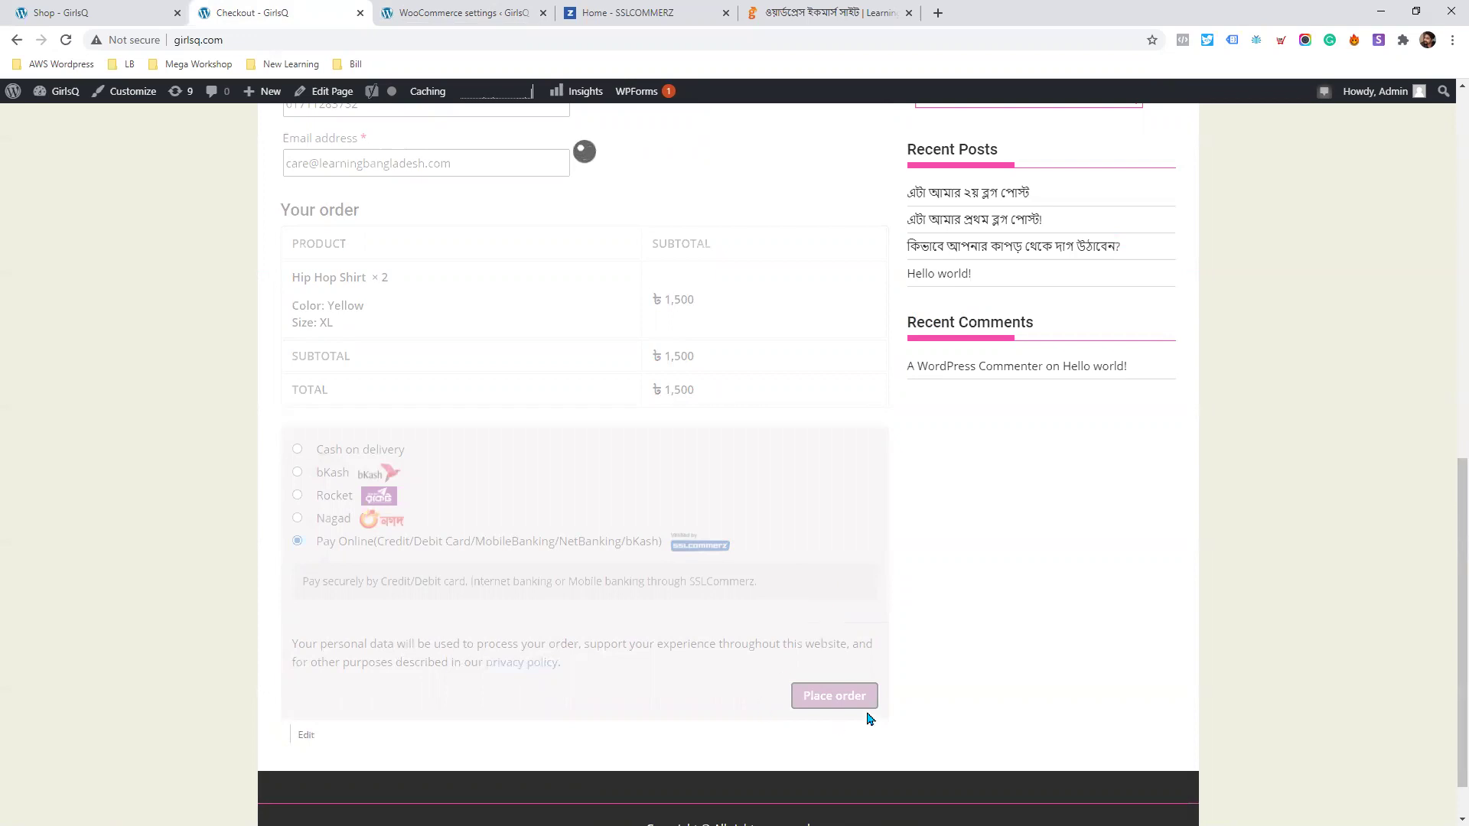
Start a bKash payment in SSLCommerz easyCheckout, then cancel it.
scroll(623, 371, up, 6)
scroll(526, 349, down, 3)
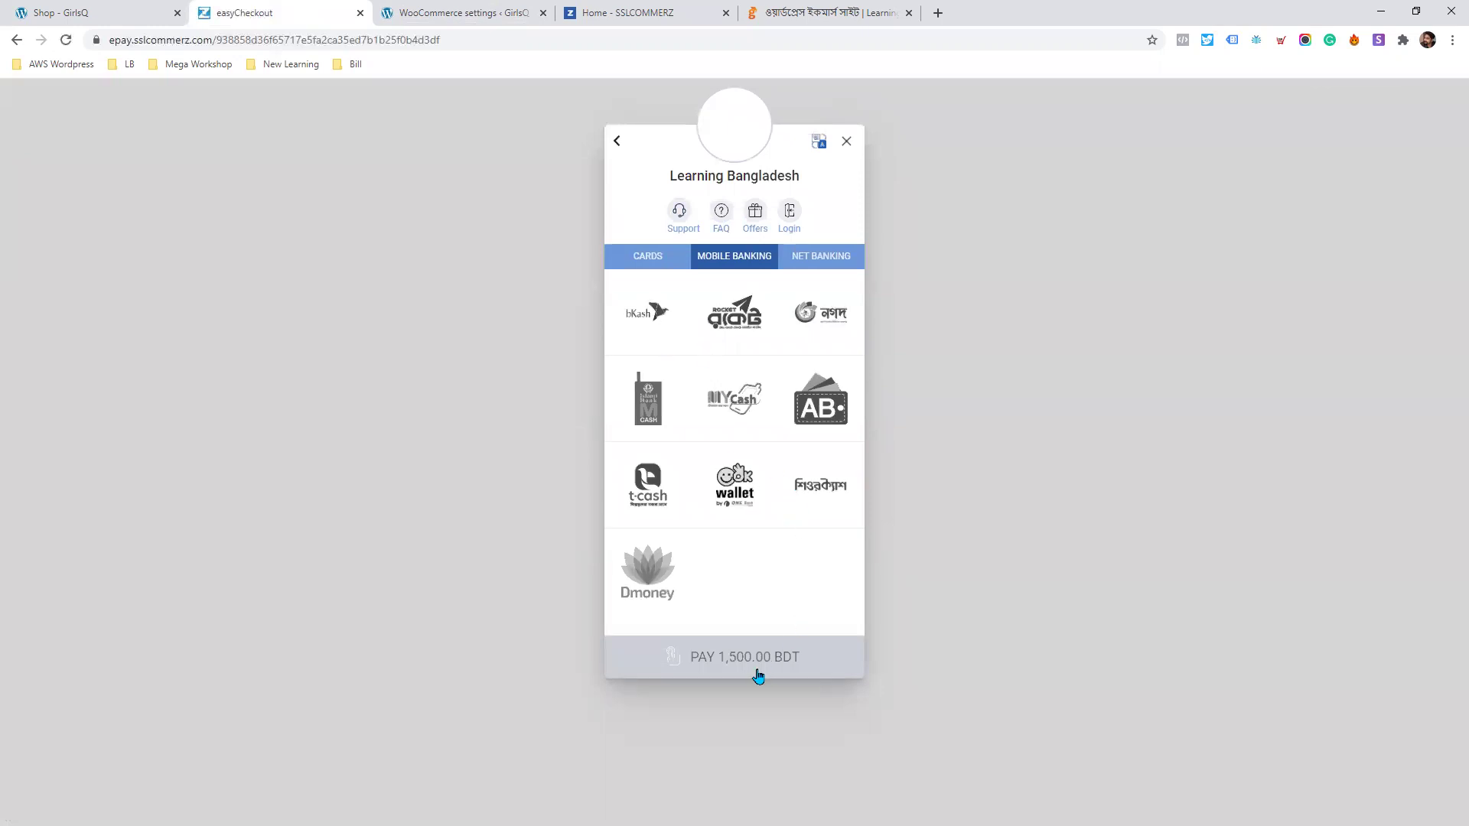
click(648, 310)
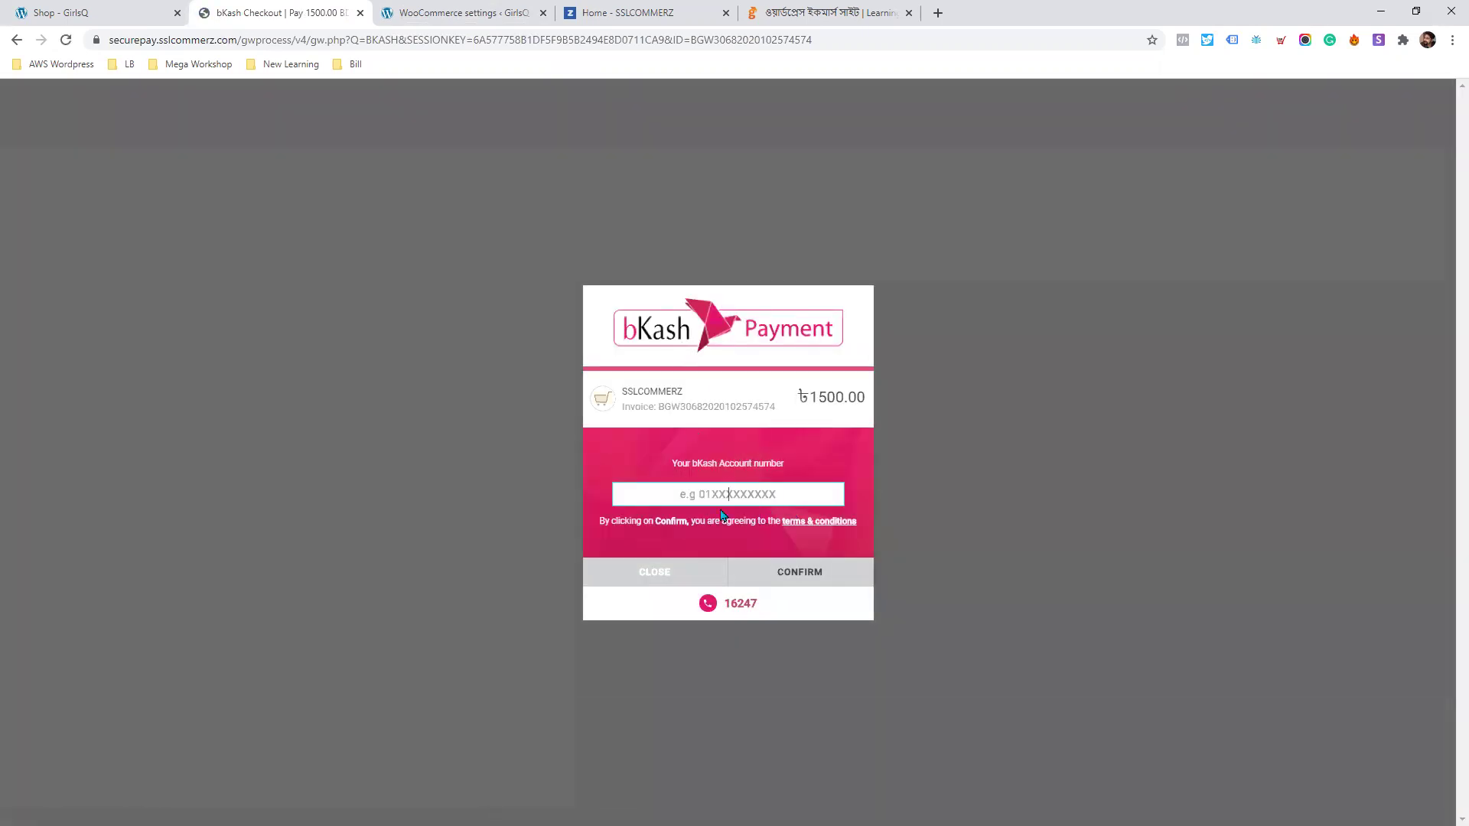
click(662, 576)
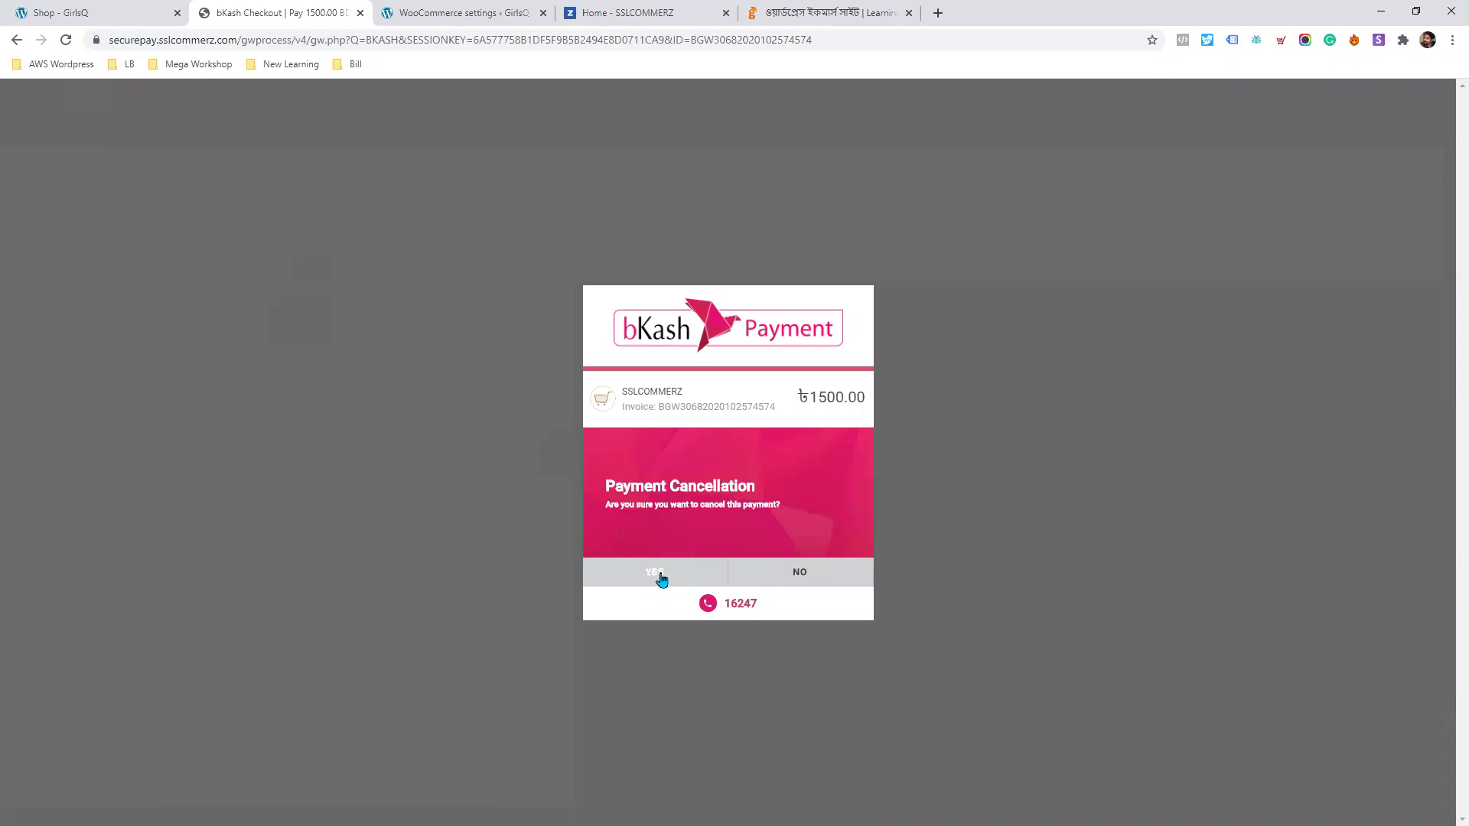
Try Nagad for the BDT 1,500 payment, cancel it, and return to WooCommerce settings.
click(16, 40)
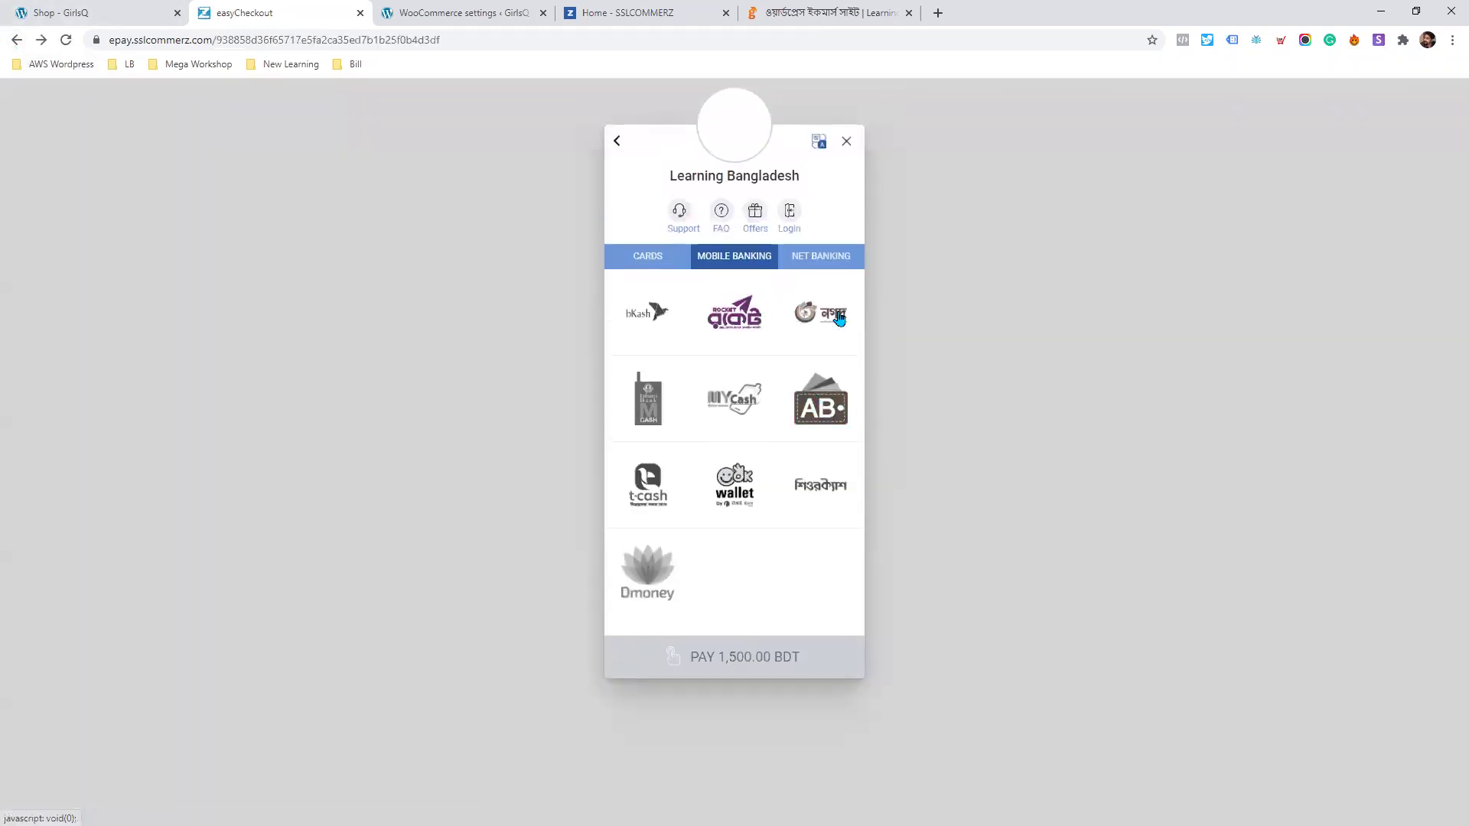
click(828, 329)
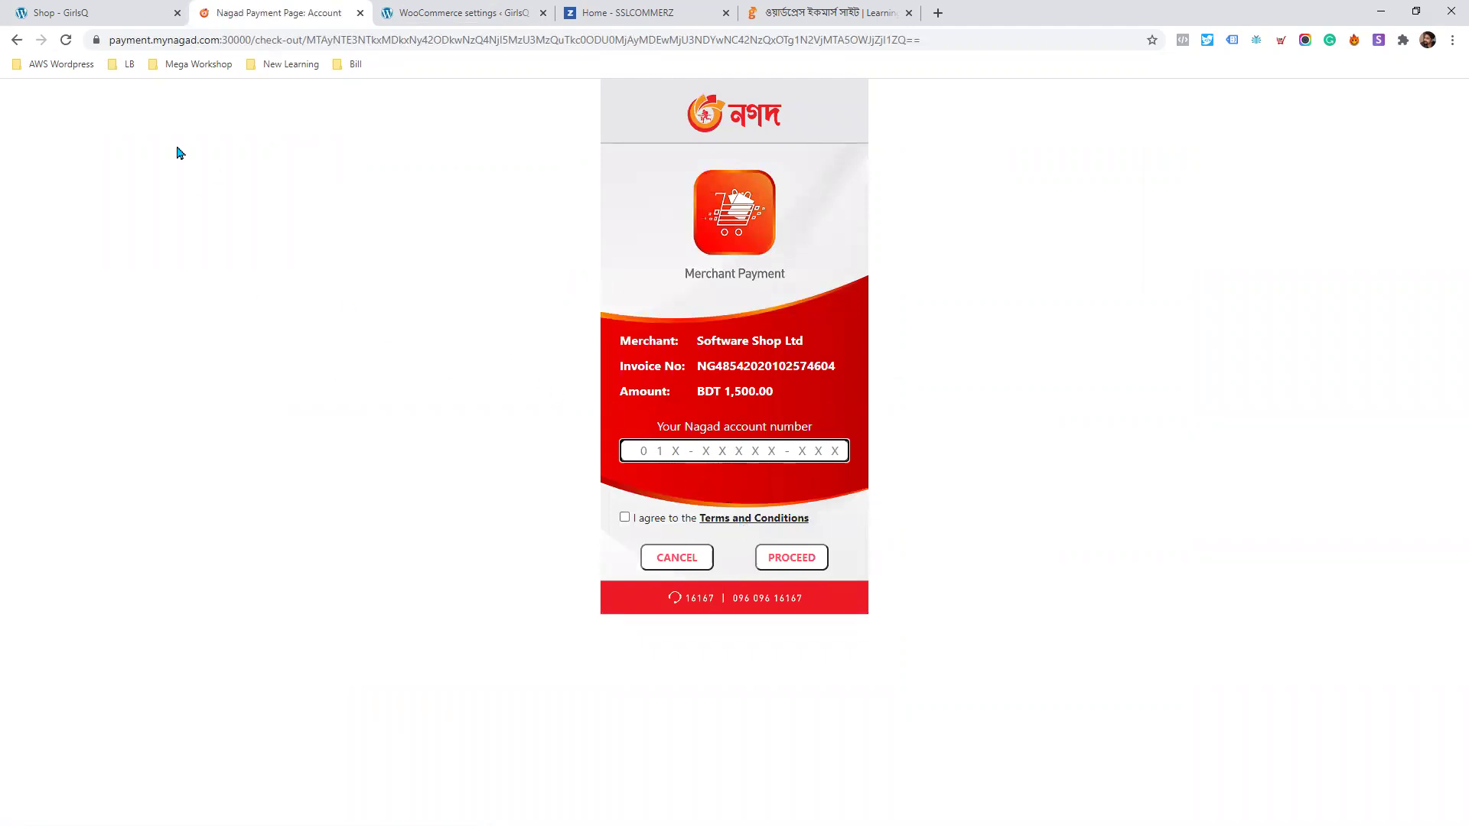
click(675, 566)
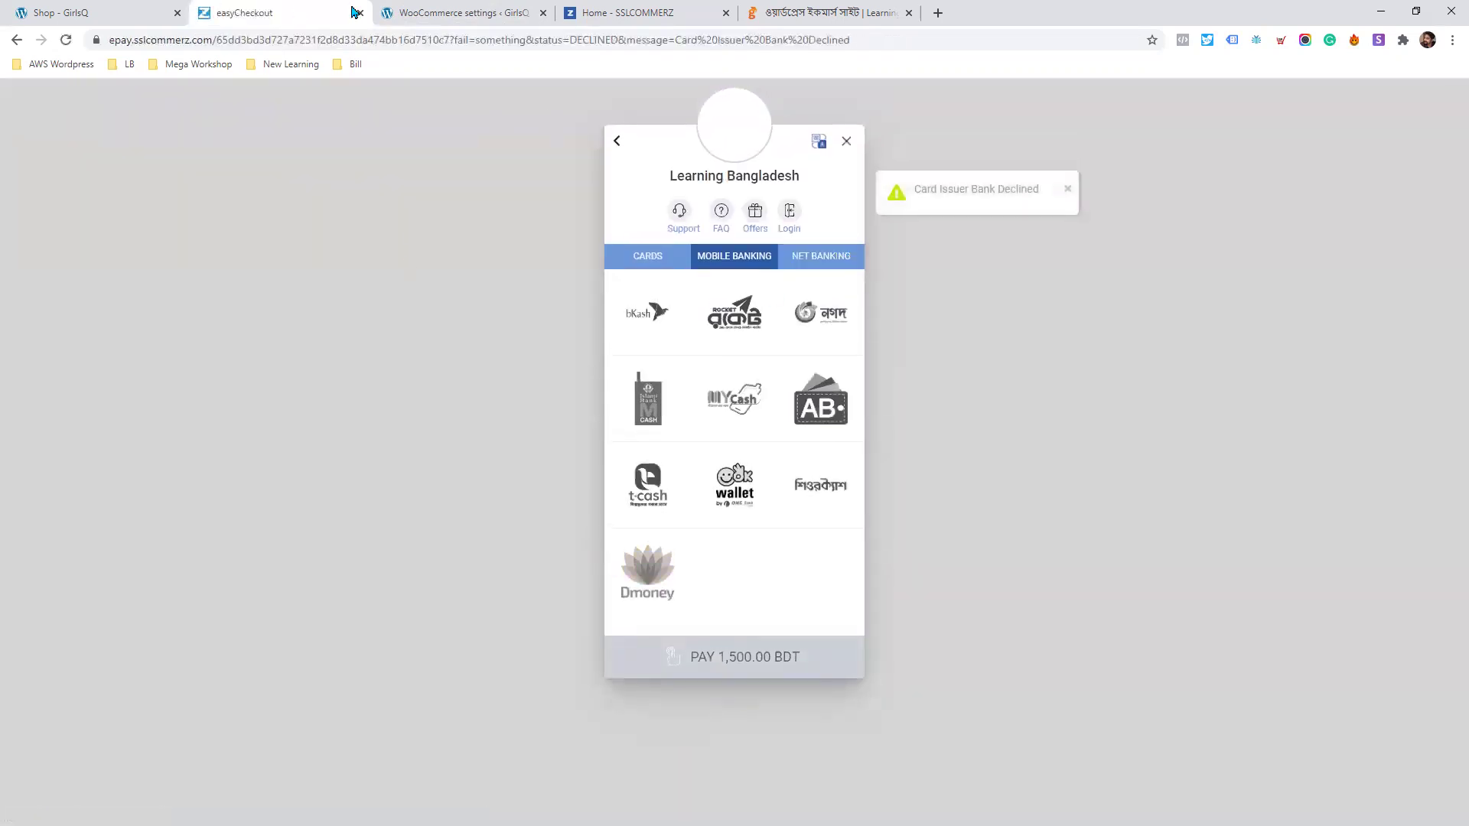
click(69, 12)
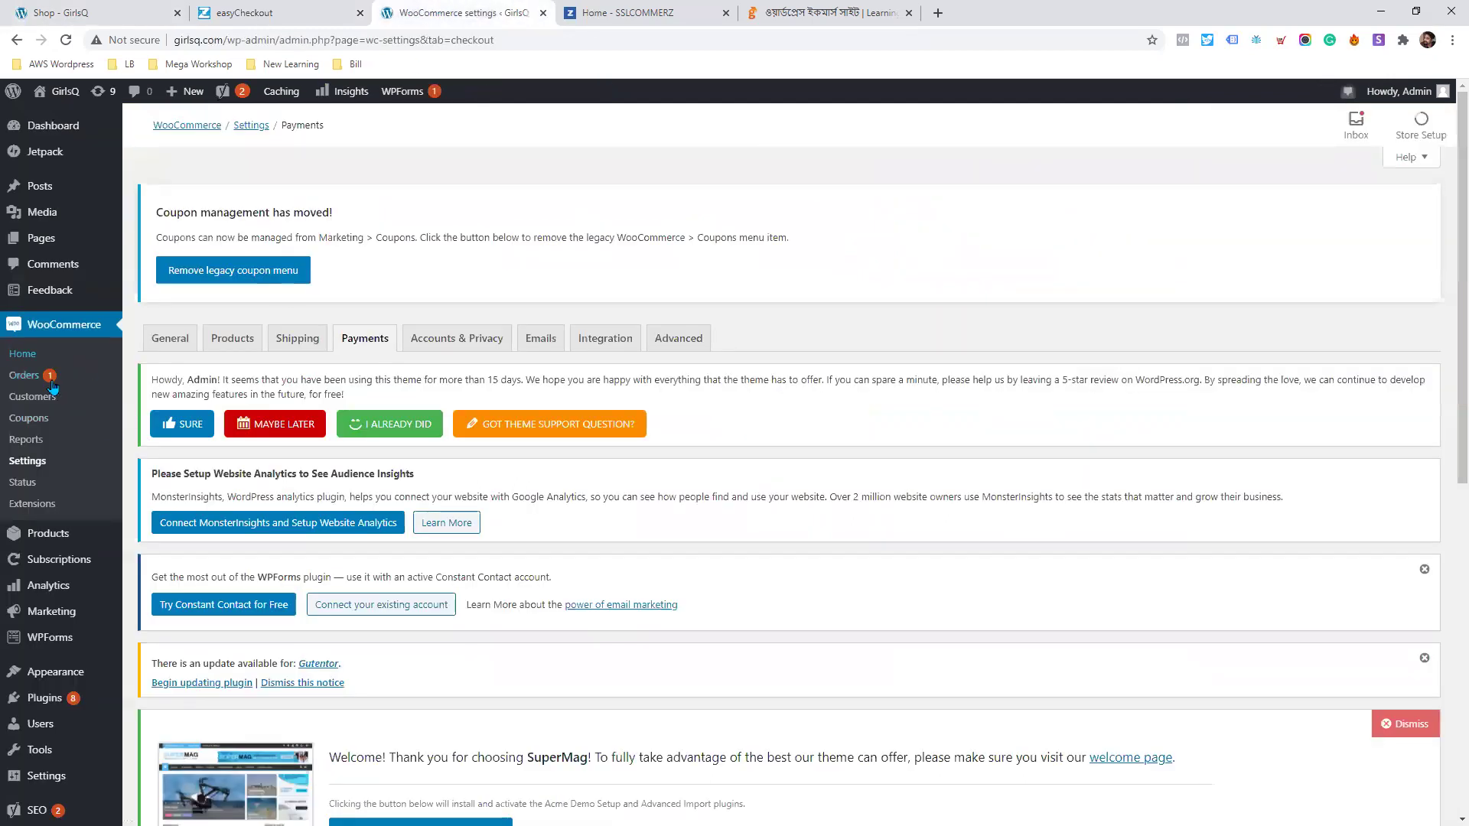
Find the new ৳1,500 Pending payment order, then view the Learning Bangladesh course full screen.
click(35, 376)
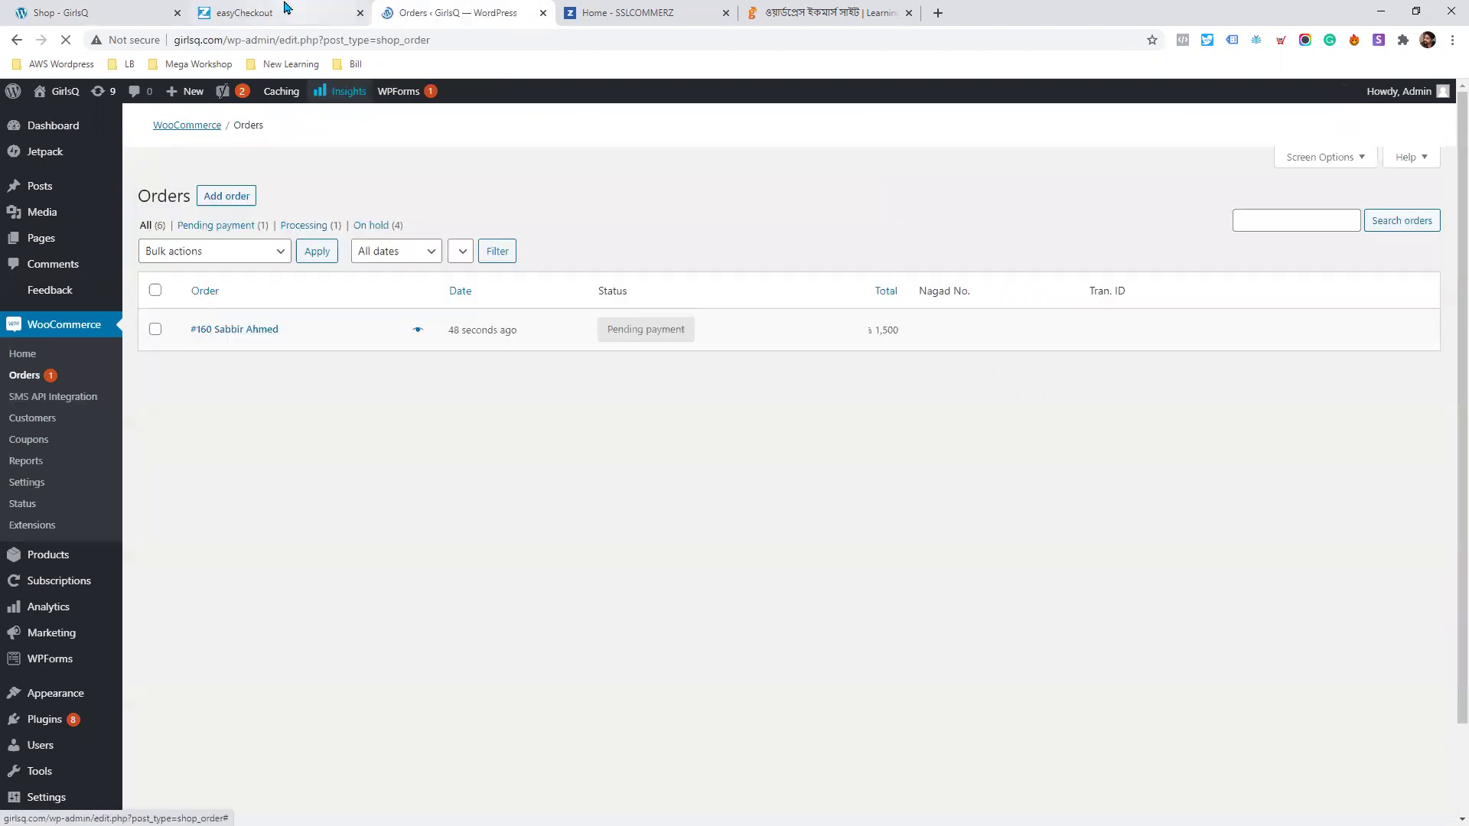
scroll(362, 227, down, 1)
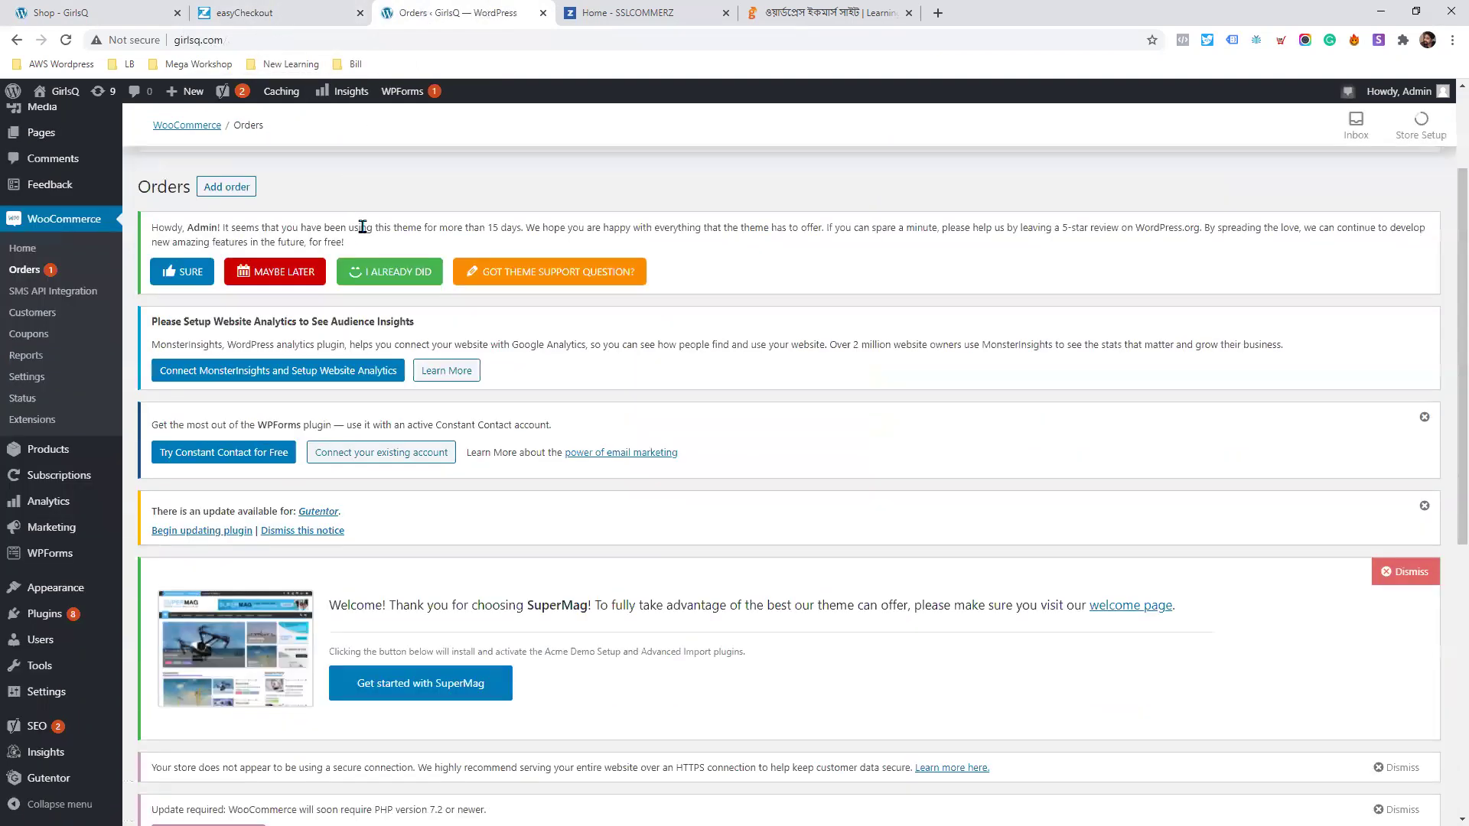
scroll(363, 227, down, 2)
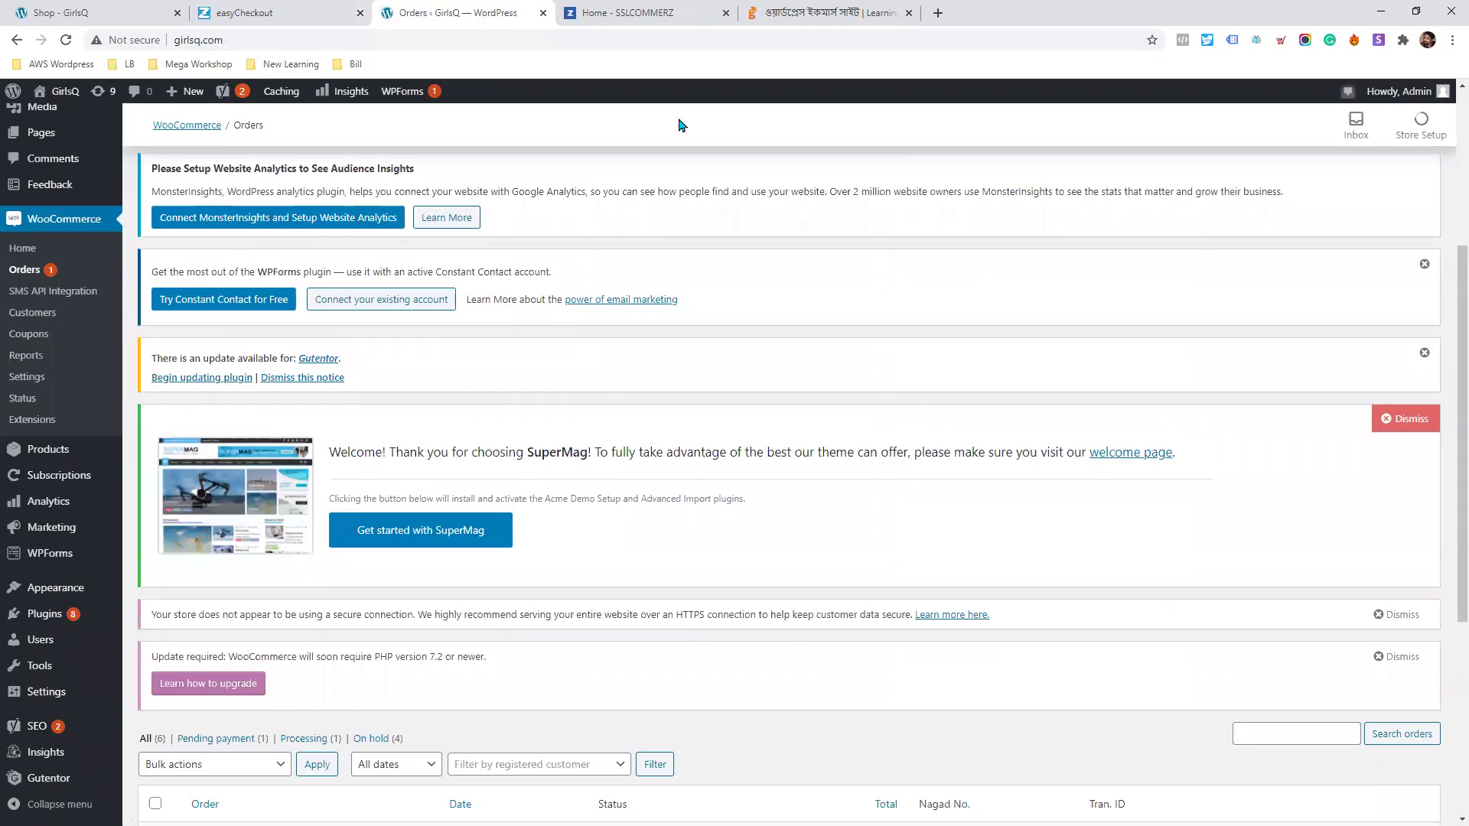
key(F11)
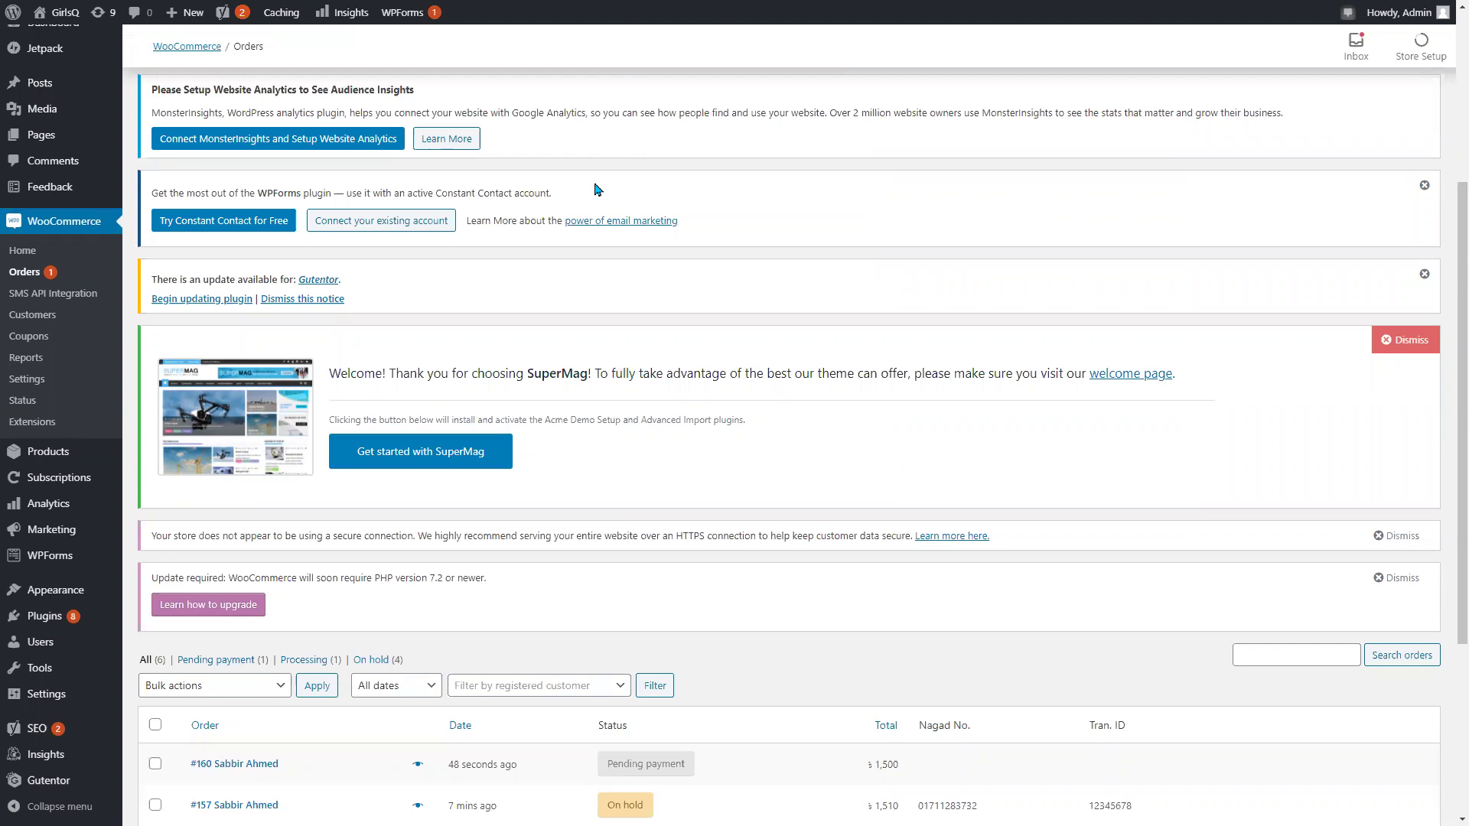
key(ctrl+Tab)
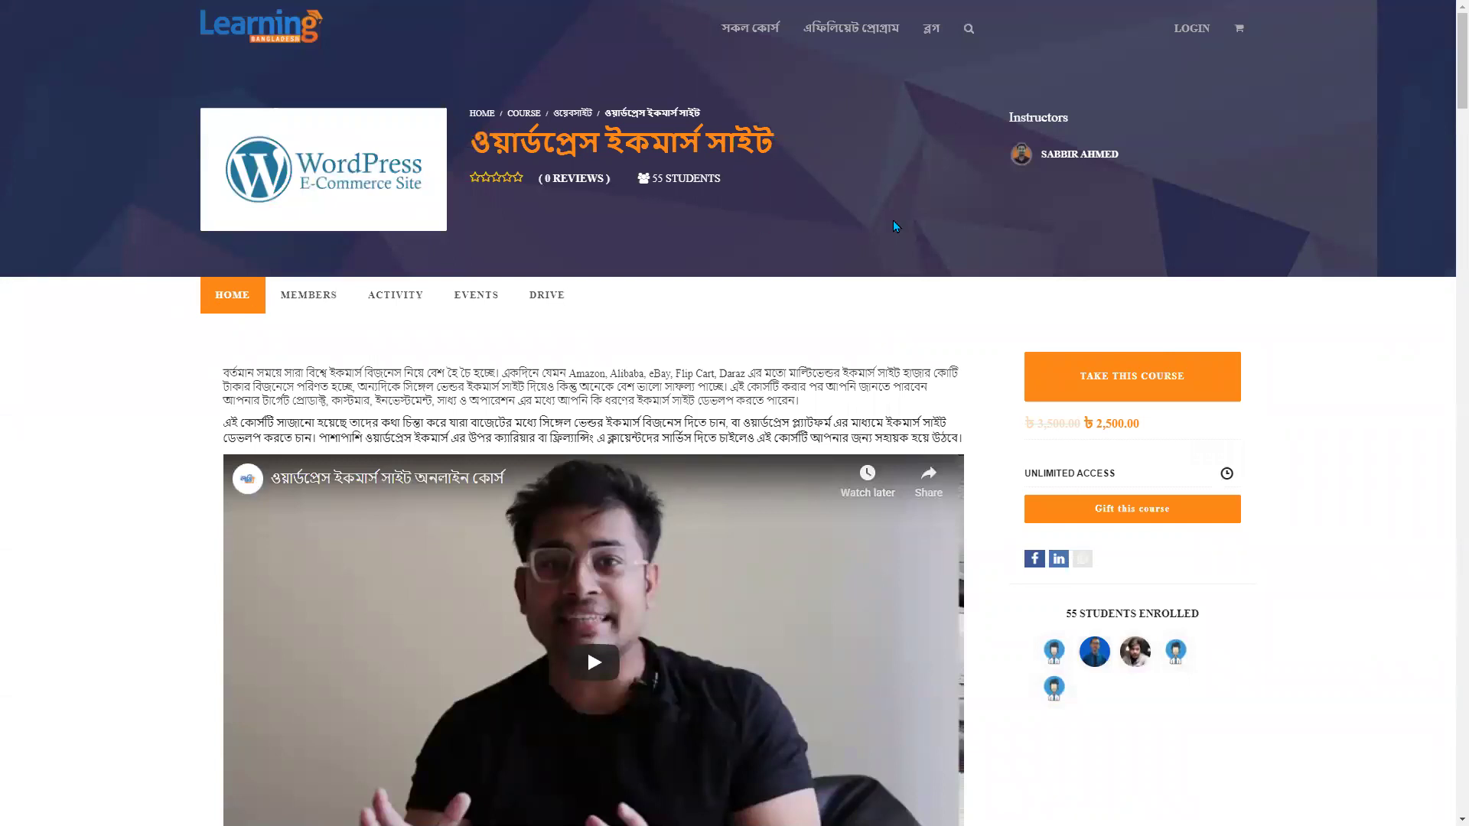
scroll(796, 247, down, 4)
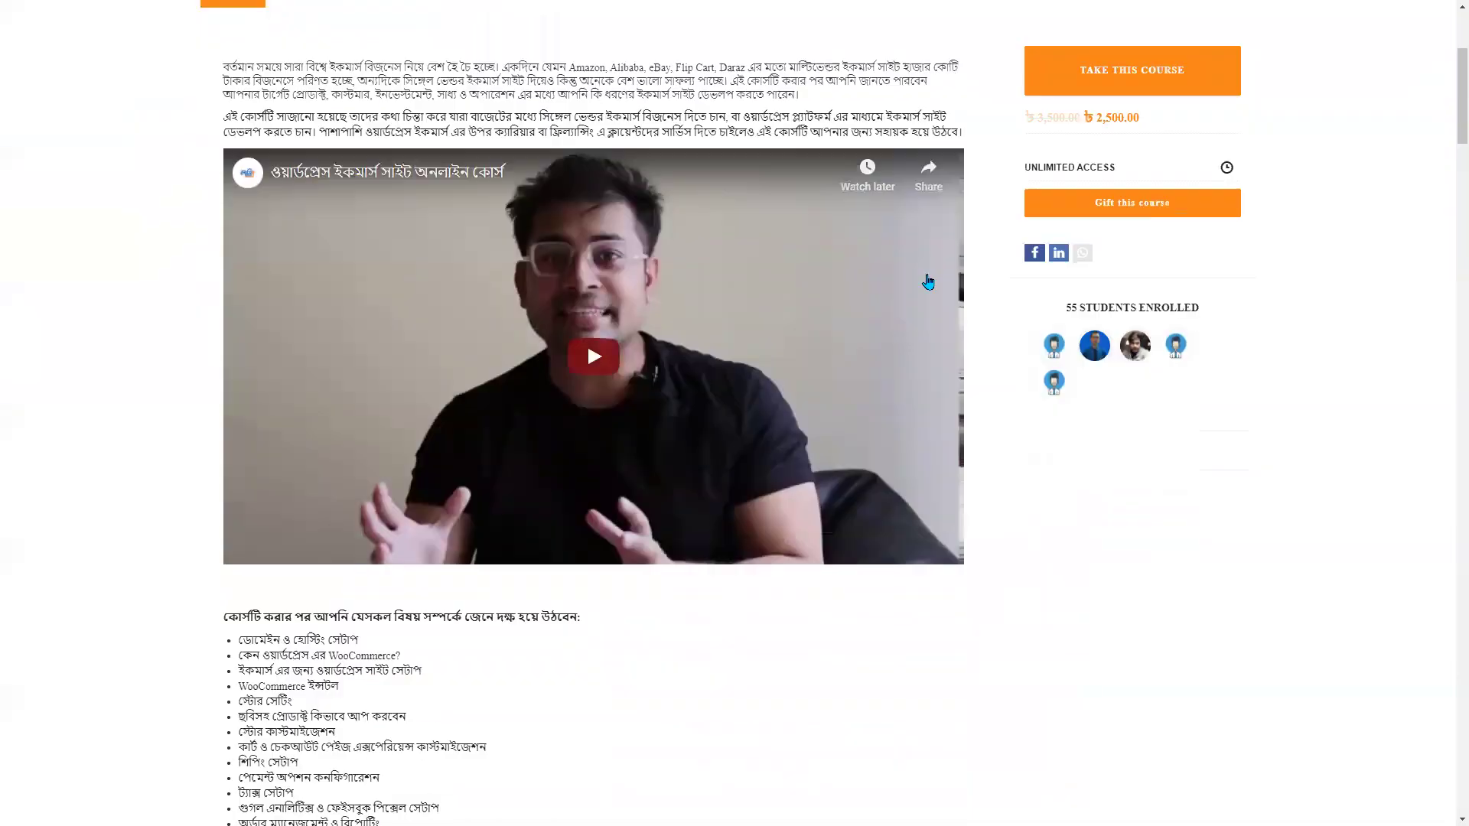
scroll(954, 327, down, 7)
scroll(954, 327, down, 9)
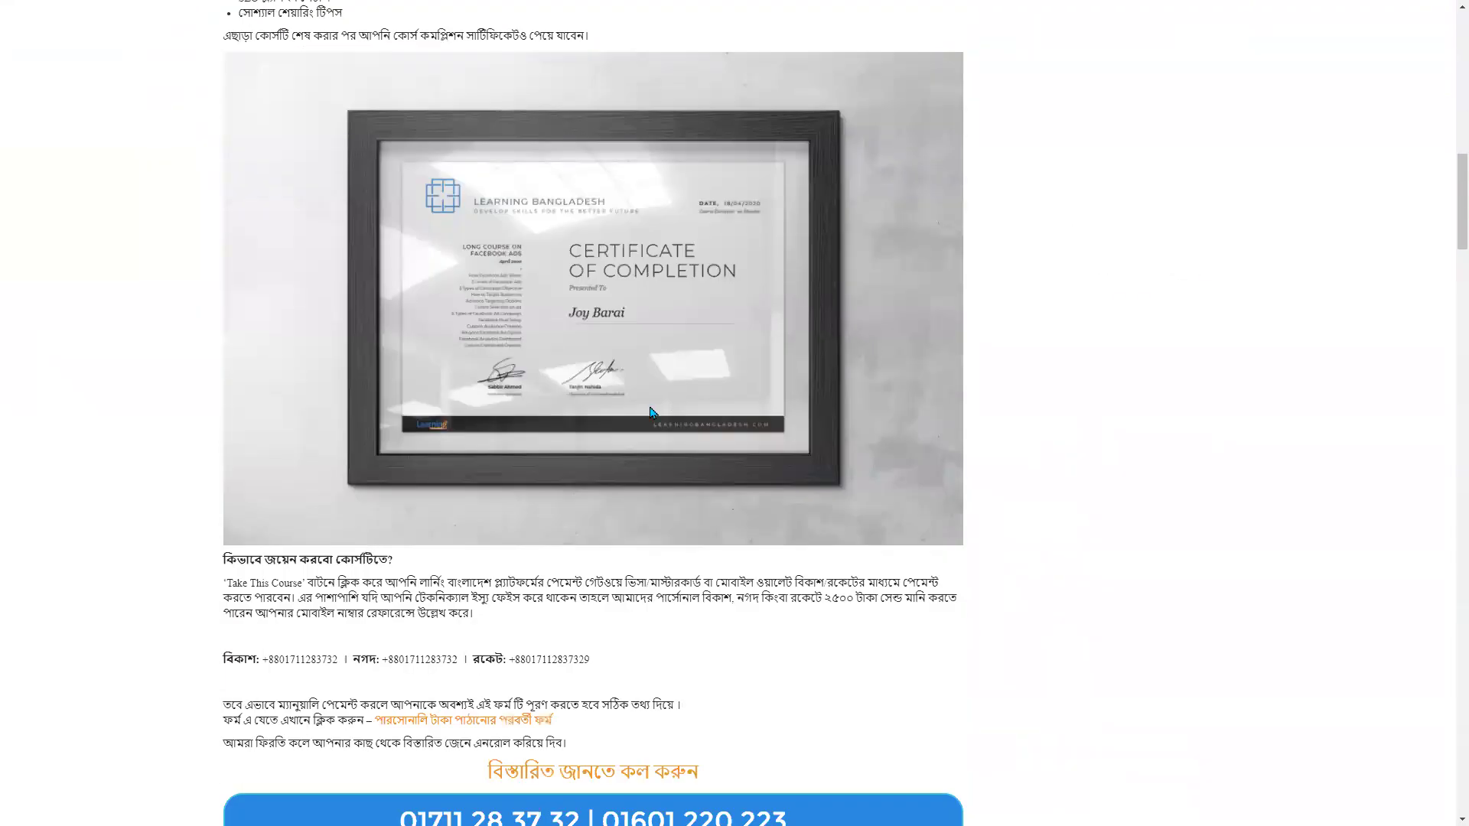
mouse_move(1452, 251)
mouse_down()
mouse_move(1453, 360)
mouse_move(1453, 279)
mouse_up()
scroll(415, 353, down, 3)
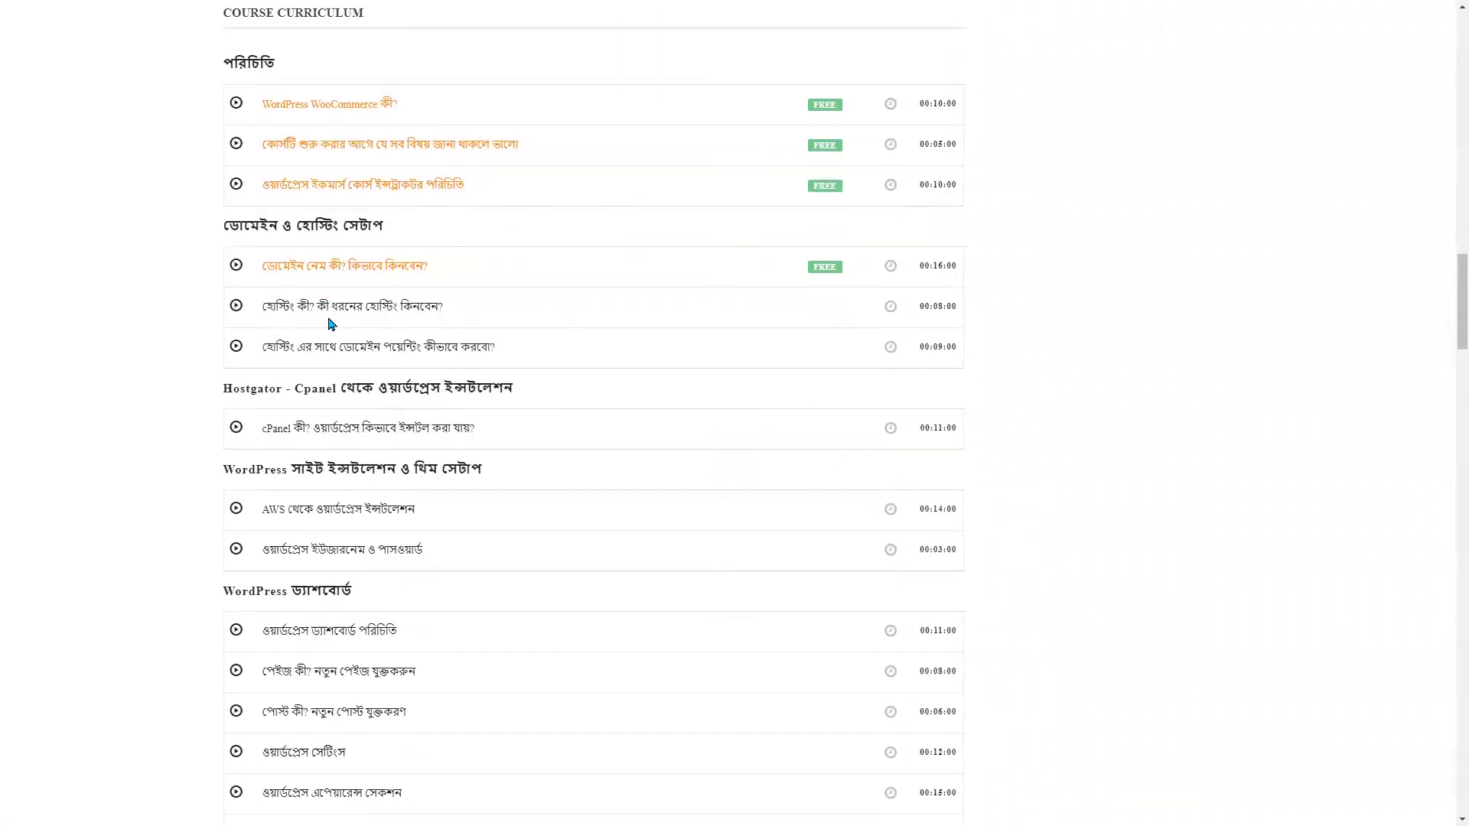
scroll(337, 329, down, 2)
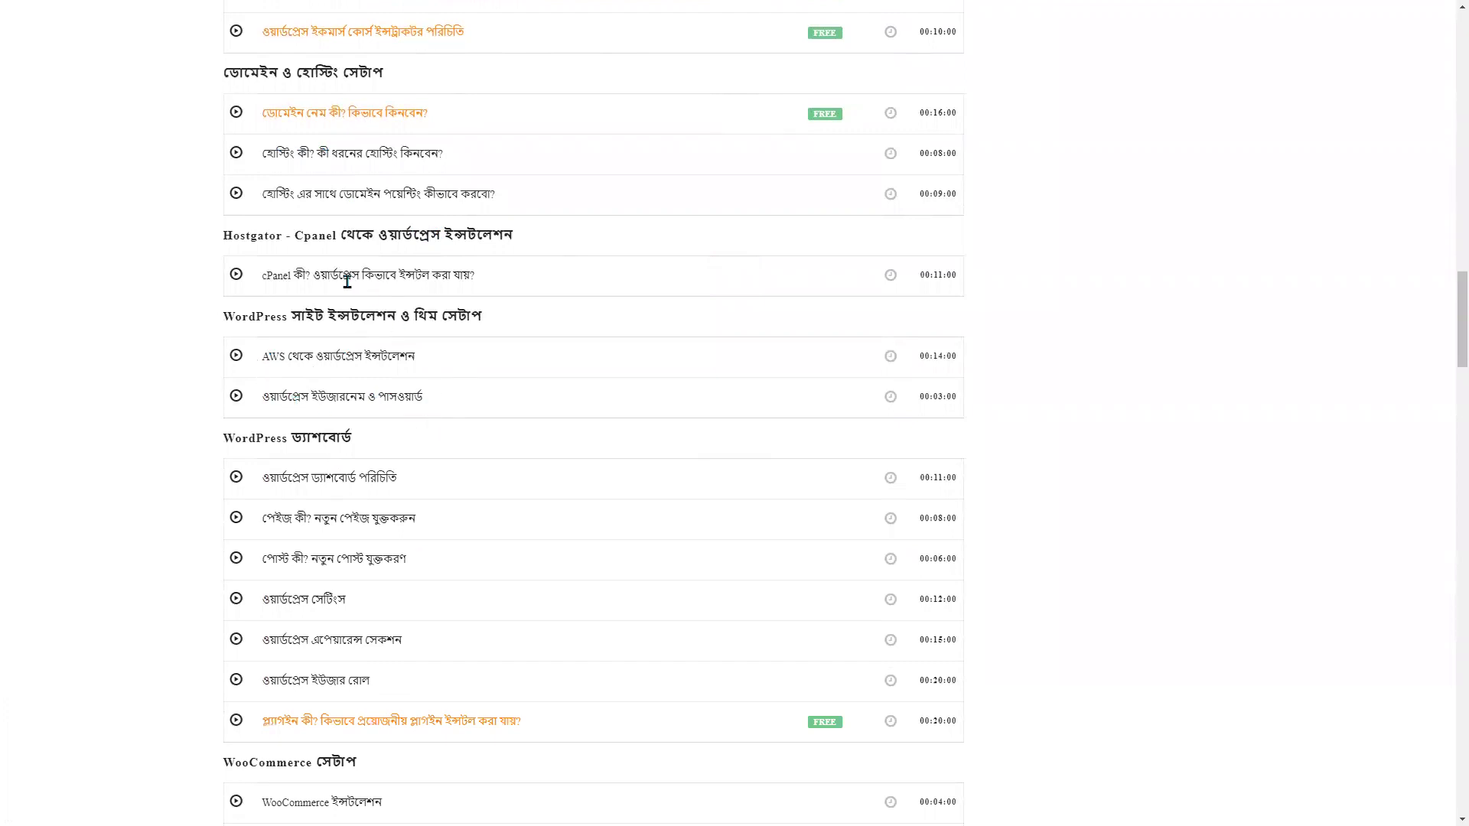
drag(266, 274, 365, 276)
scroll(436, 318, down, 4)
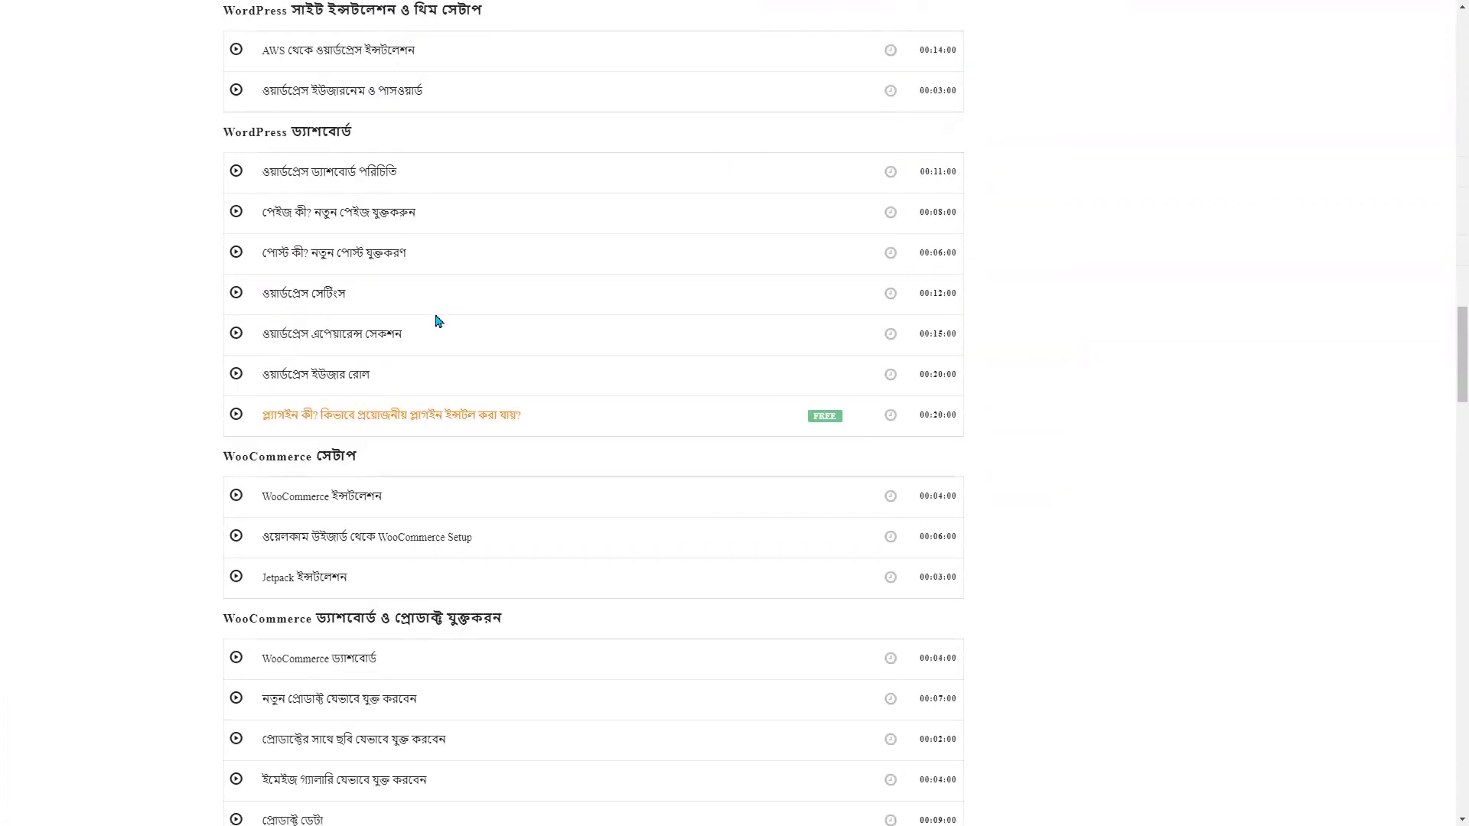
scroll(437, 323, down, 3)
scroll(436, 323, down, 4)
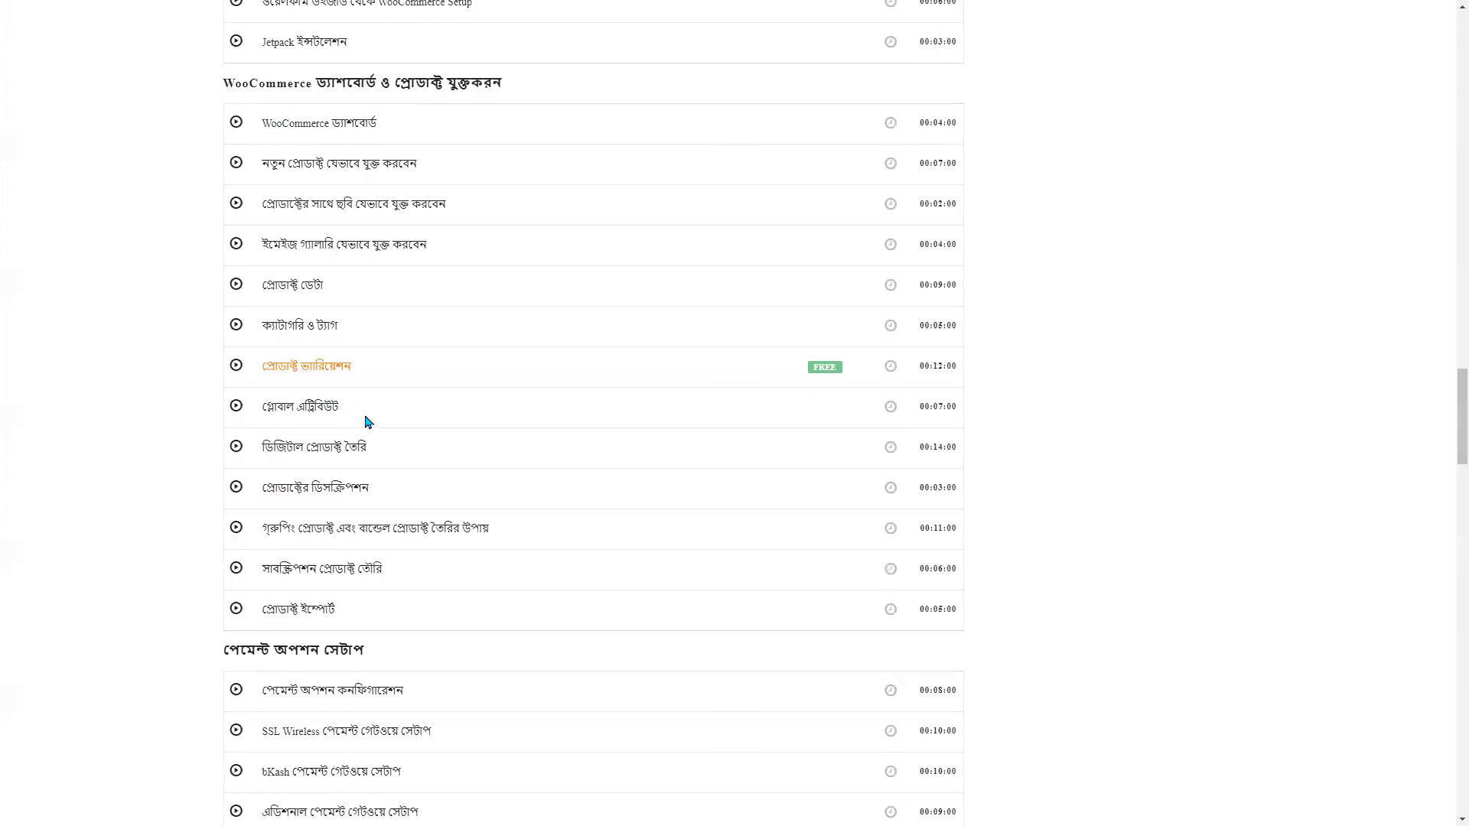
scroll(348, 389, down, 8)
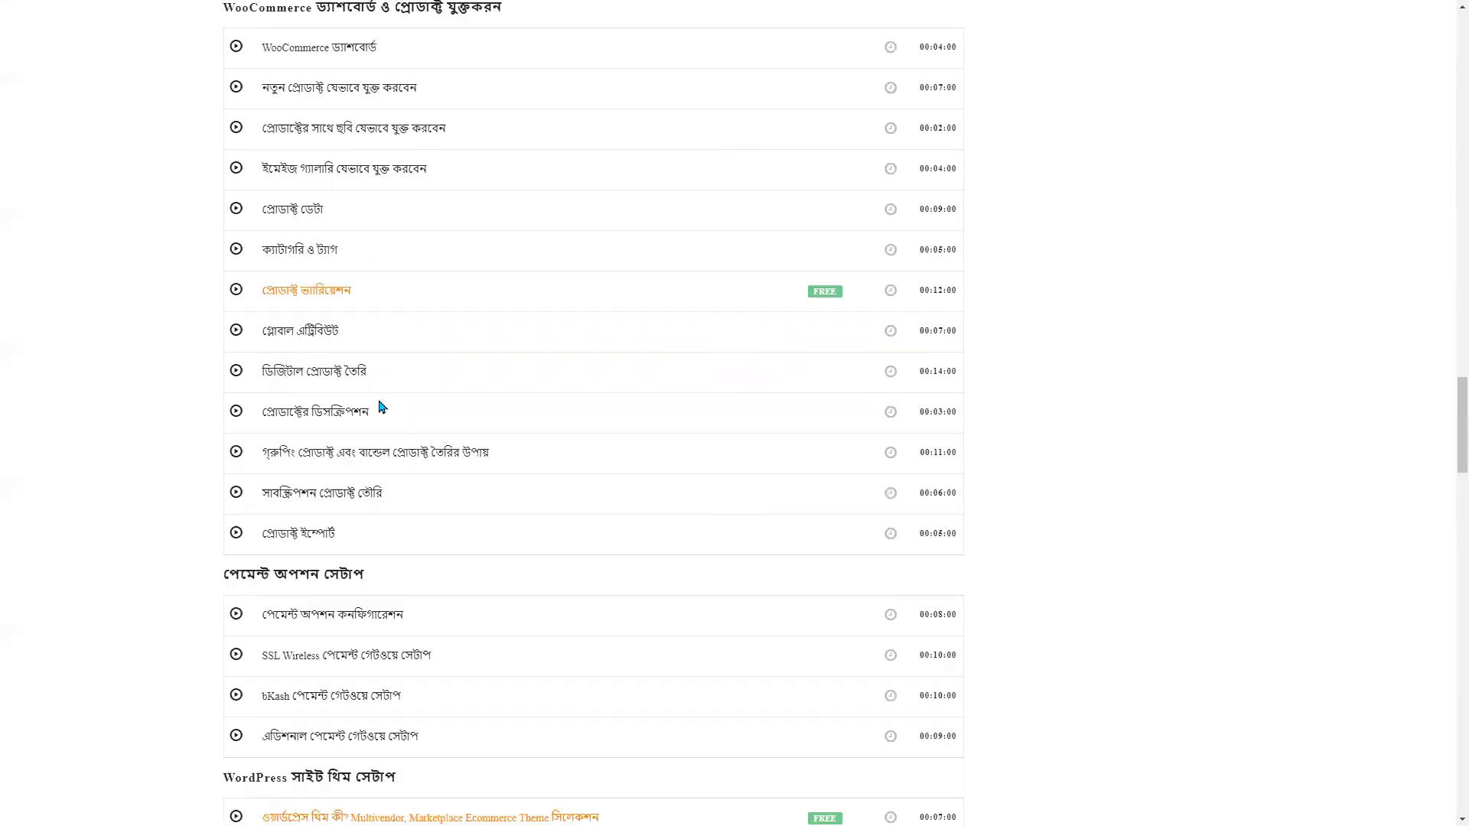
scroll(357, 435, down, 7)
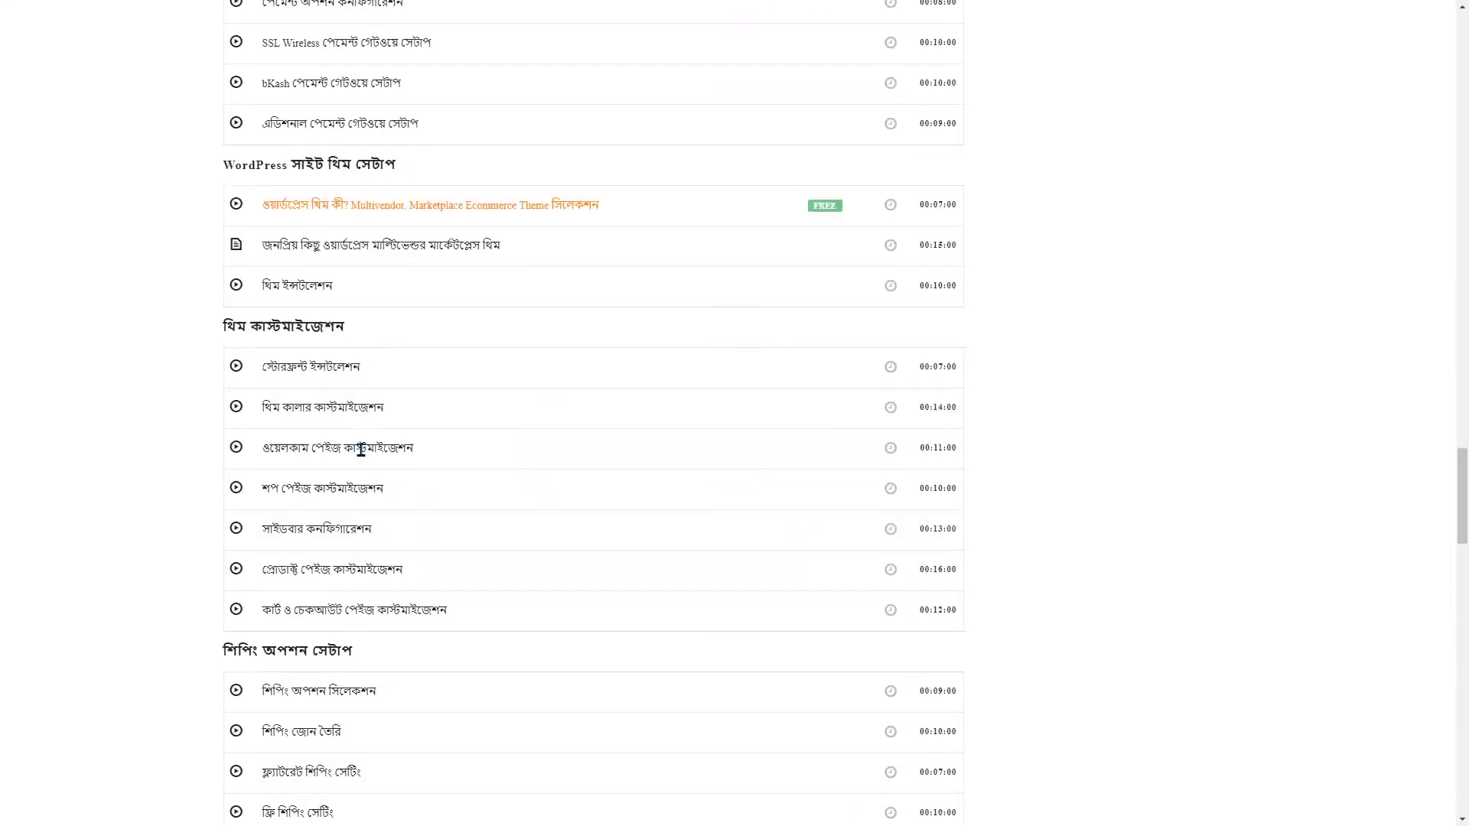
scroll(295, 262, up, 2)
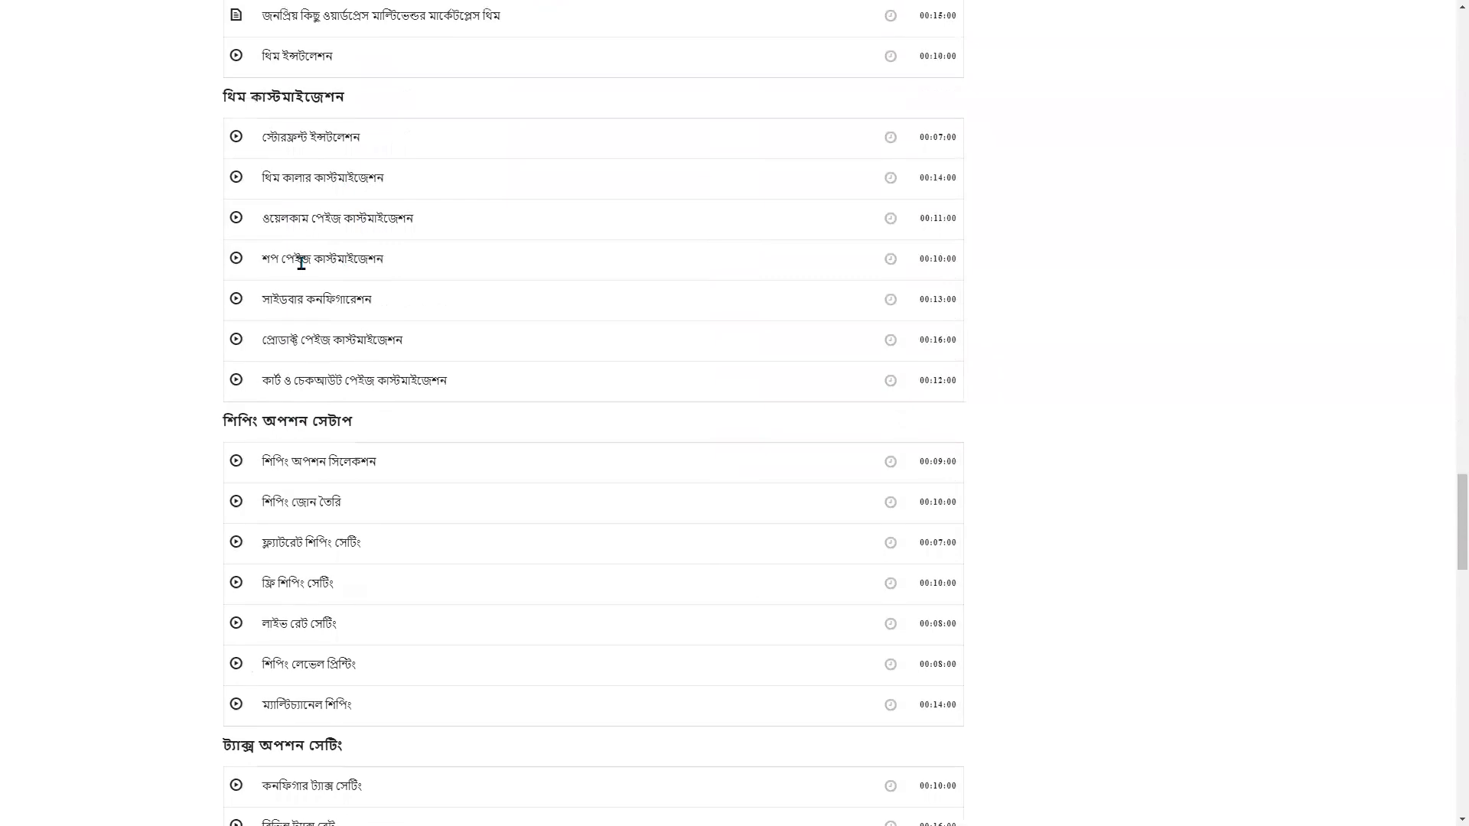